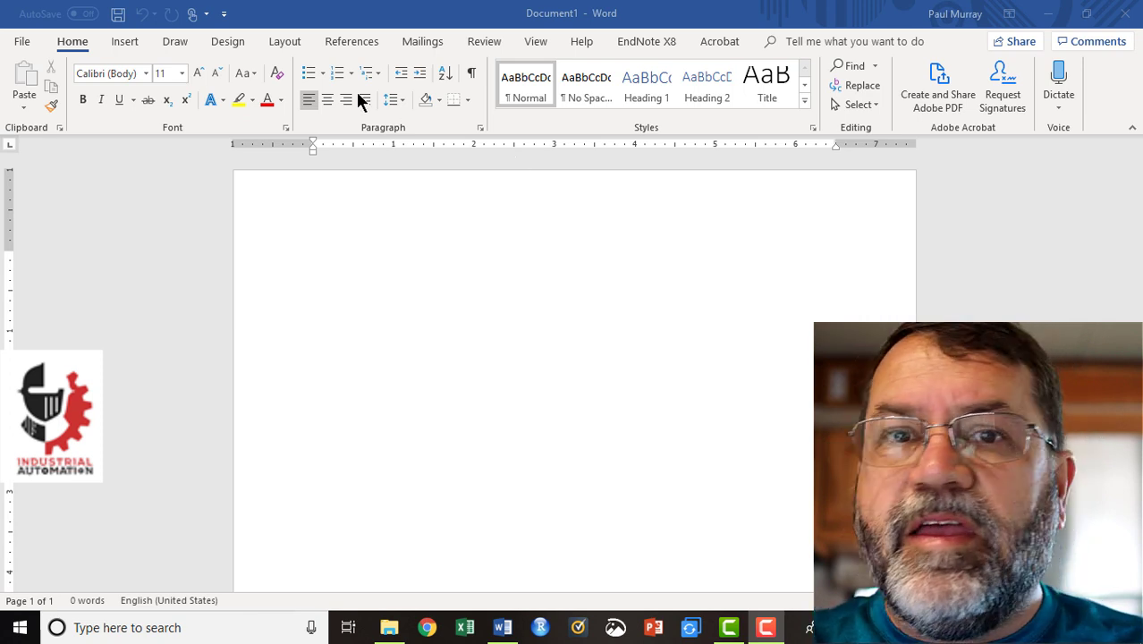
Save the document in Documents as a Word Document named with the author's surname followed by "Sample report 01092020".
left_click(22, 45)
left_click(63, 267)
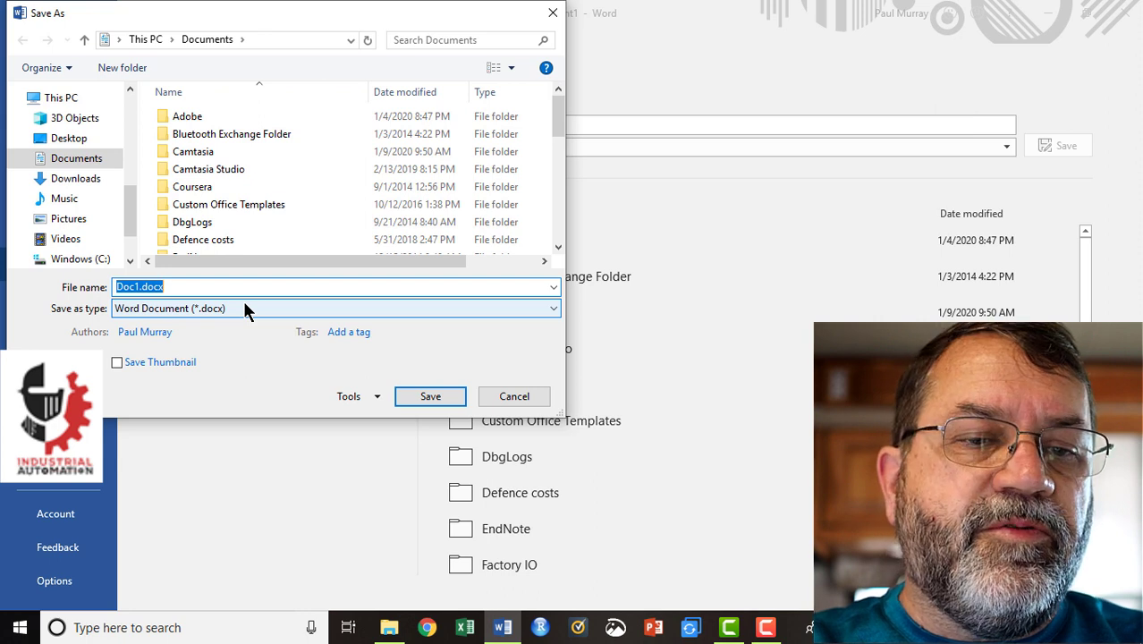
type("Murray")
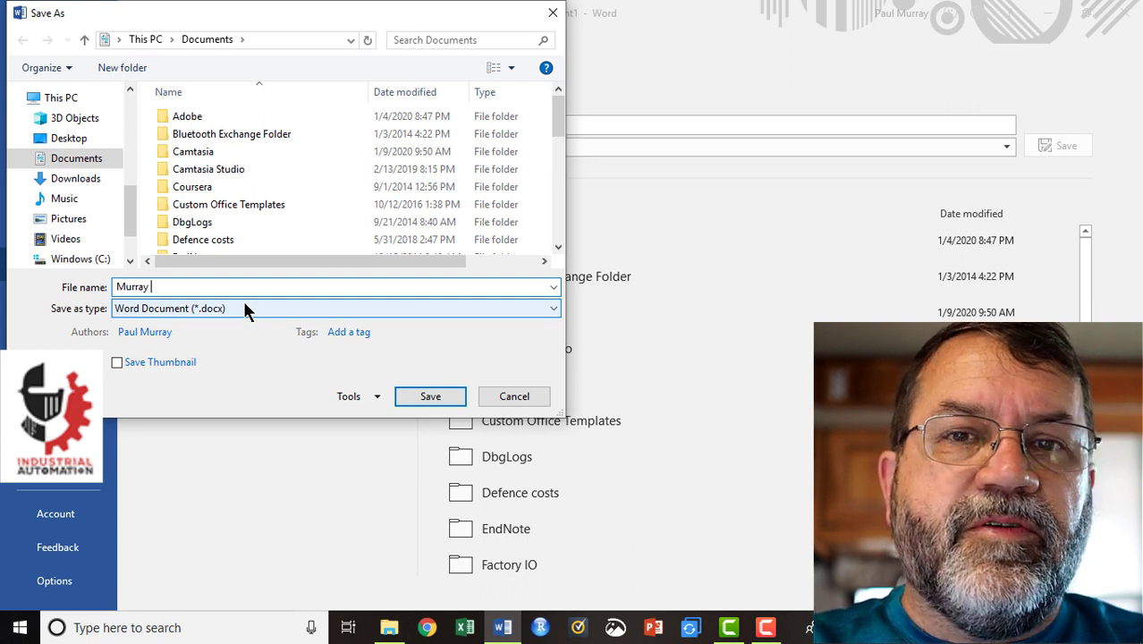
type("Sa")
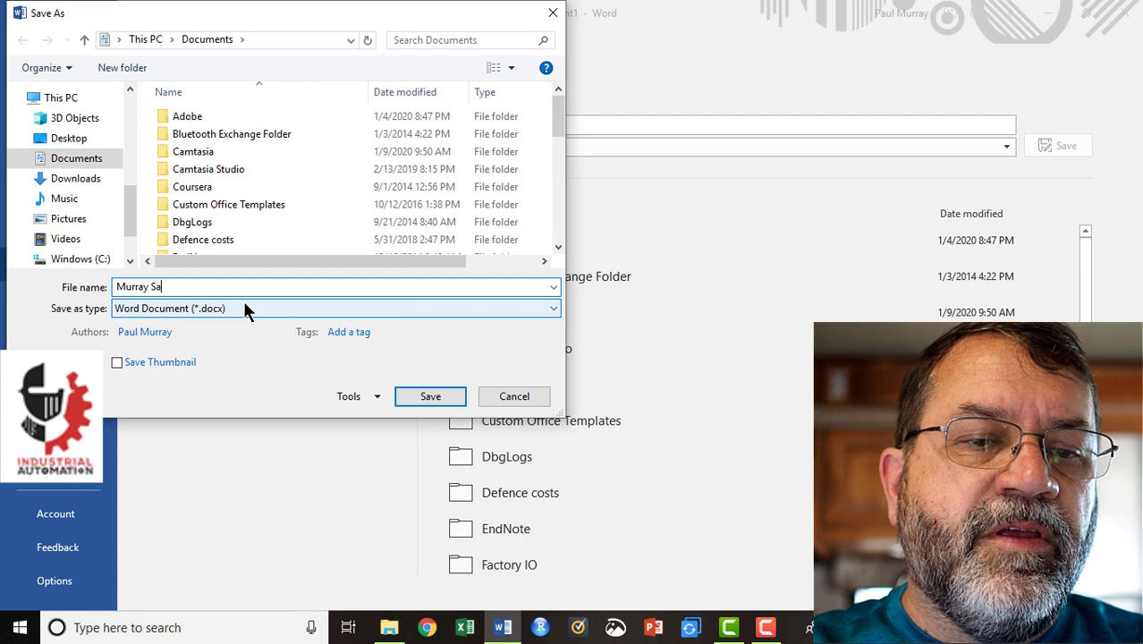
type("mple repor")
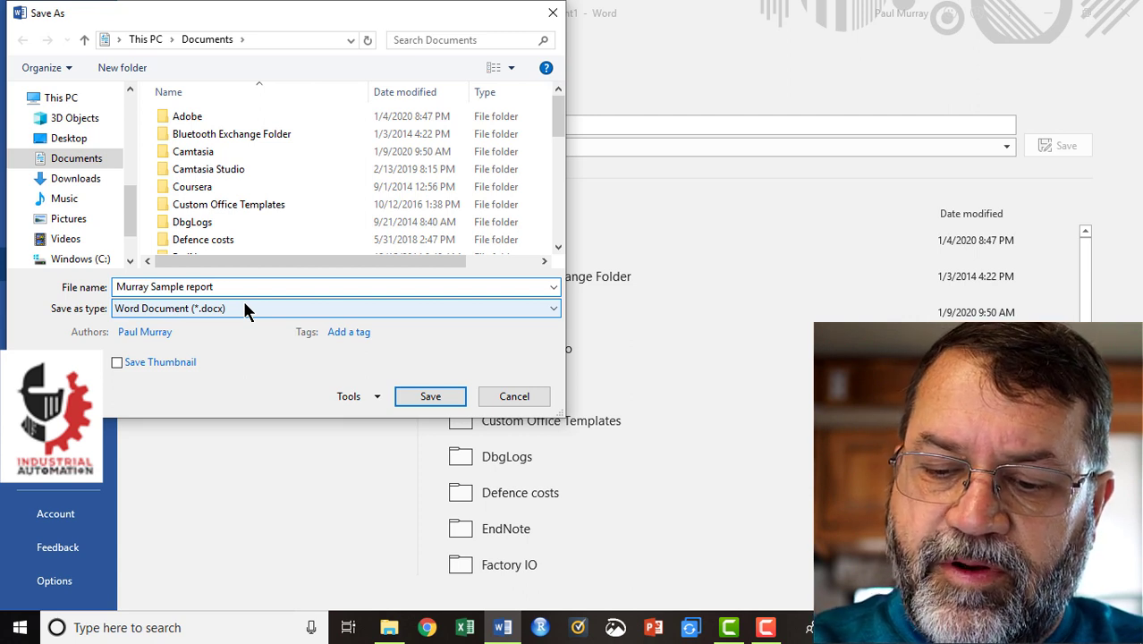
type("t")
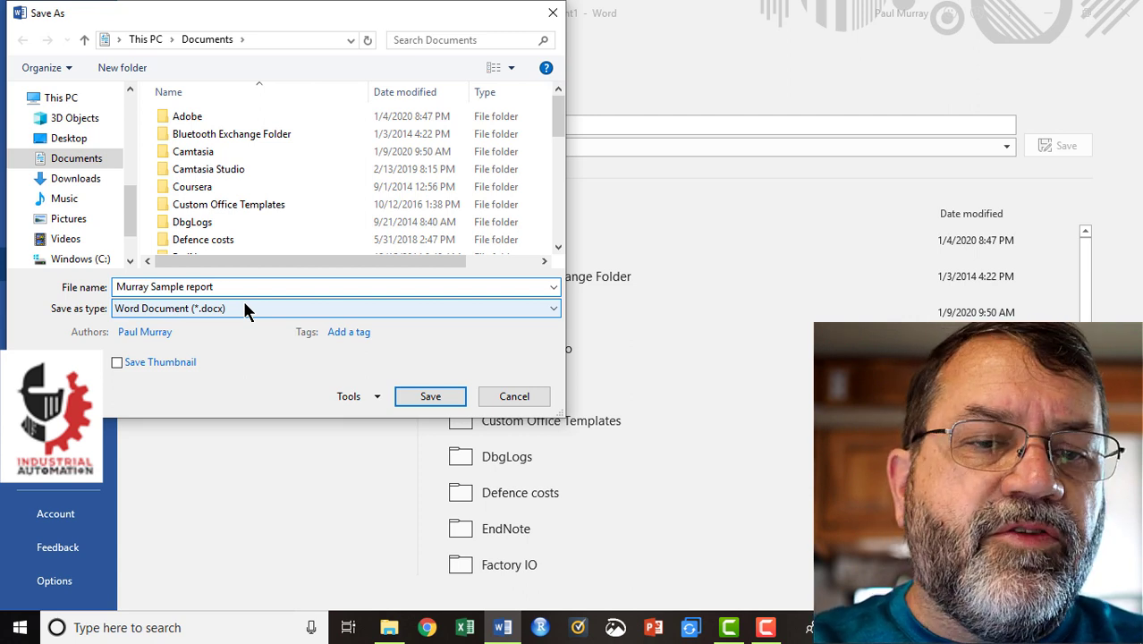
type(" 01092020")
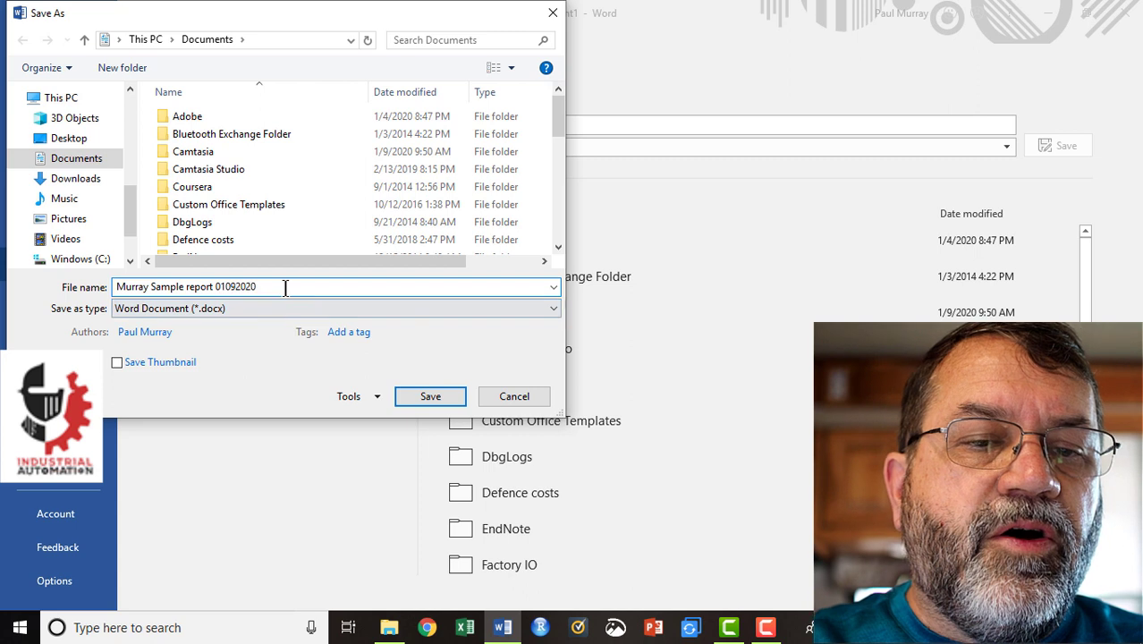
left_click(450, 401)
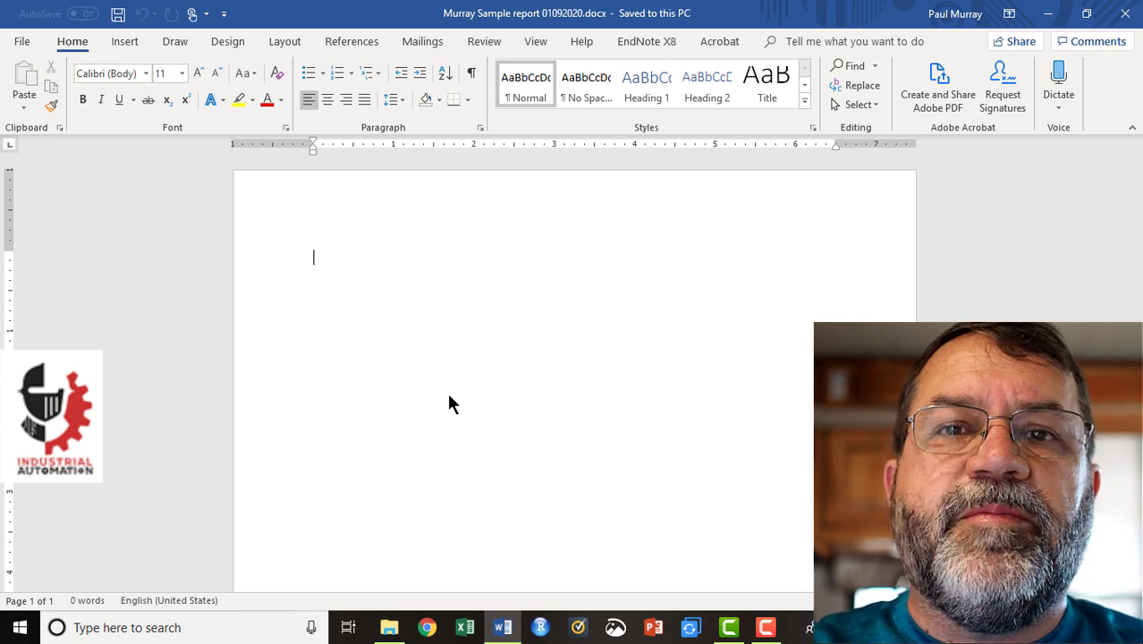
Enter "Title of my Paper" as the first line of the document.
type("Title ")
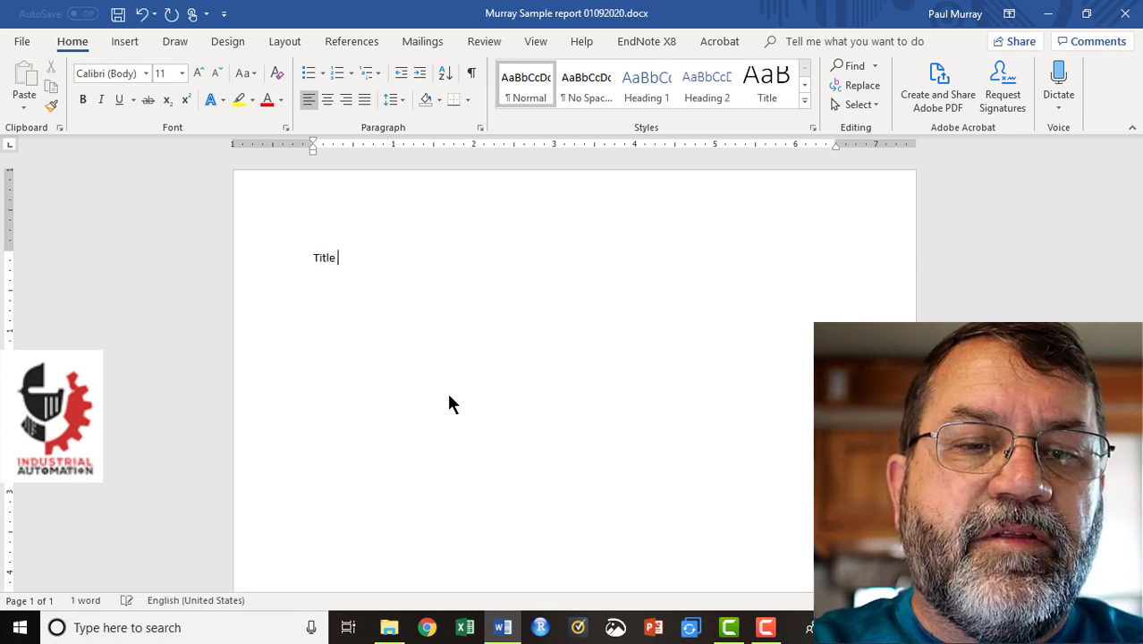
type("of my Ppap")
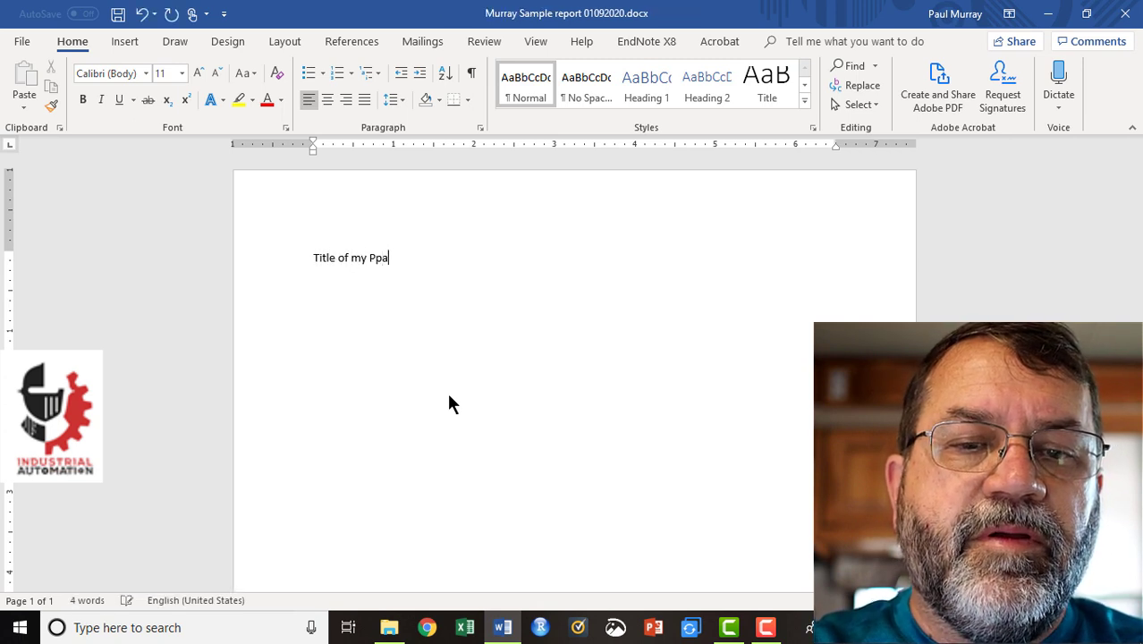
key("BackSpace")
key("BackSpace")
key("BackSpace")
type("aper")
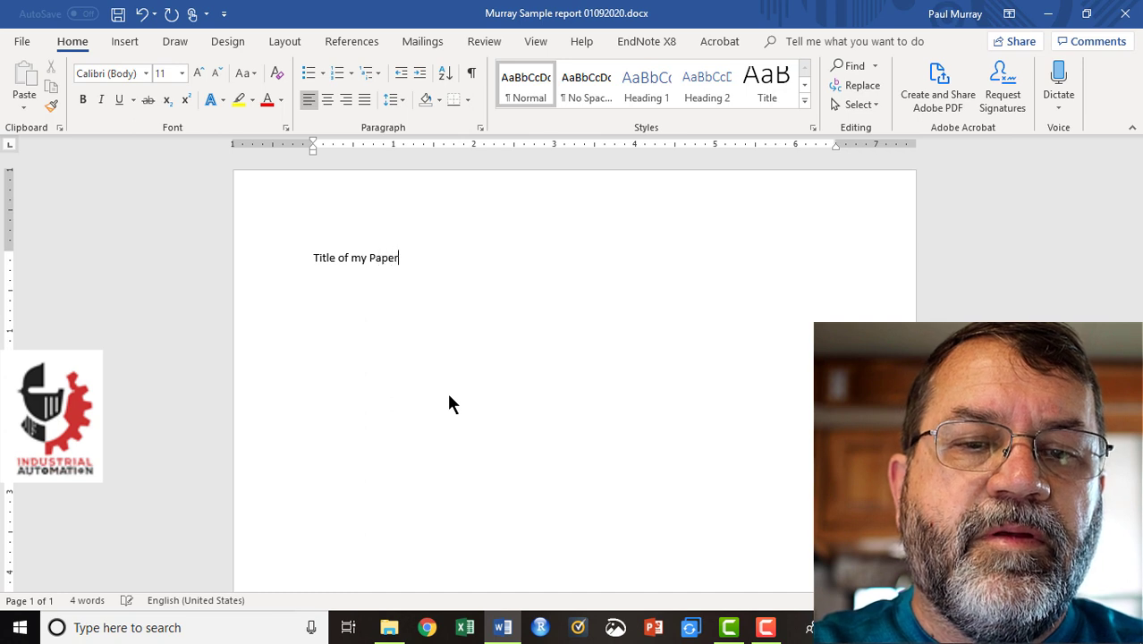
Add separate lines below the title: Biography, TOC, Introduction, Problem statement, Options, Option 1, Option 2, Option 3, Recommendation, Conclusion and References.
key("Return")
type("B")
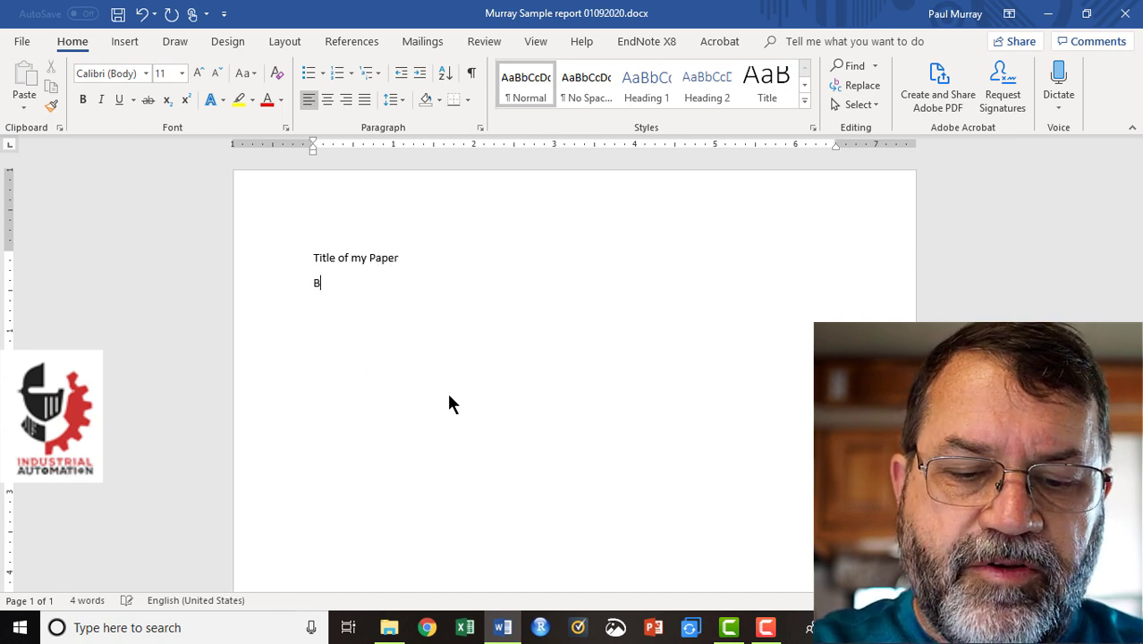
type("icgraphy")
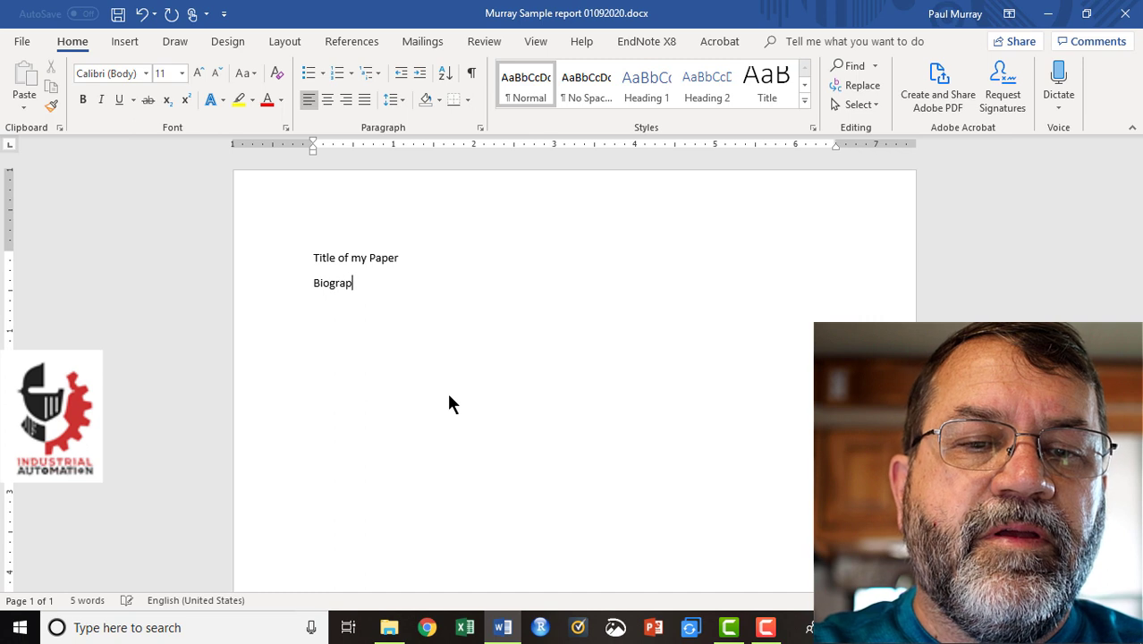
key("Return")
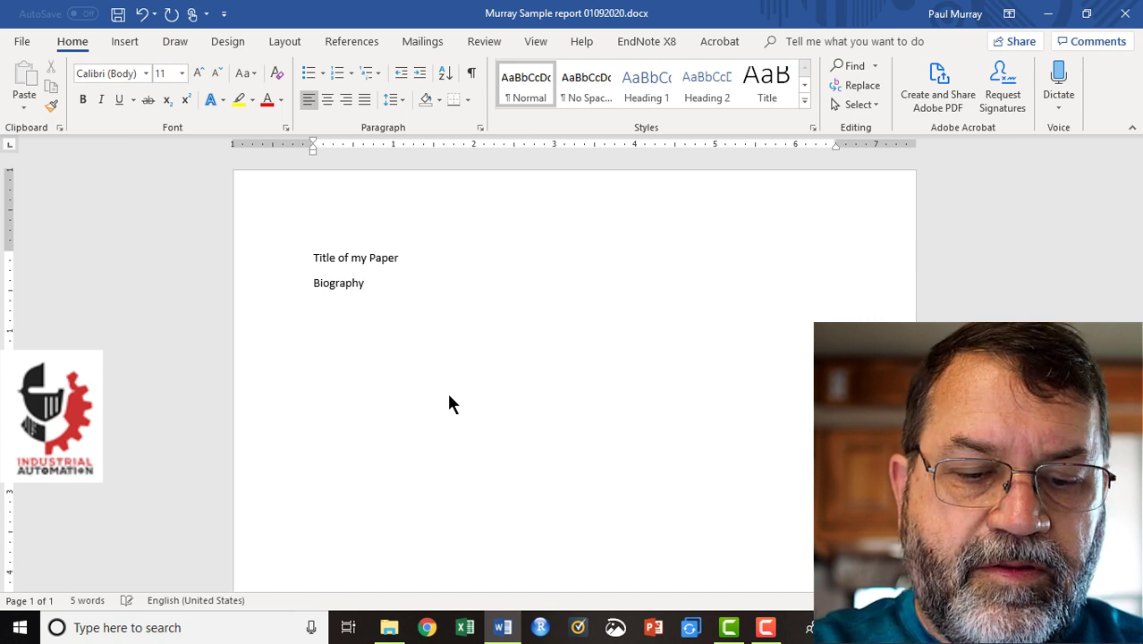
type("TOC")
key("Return")
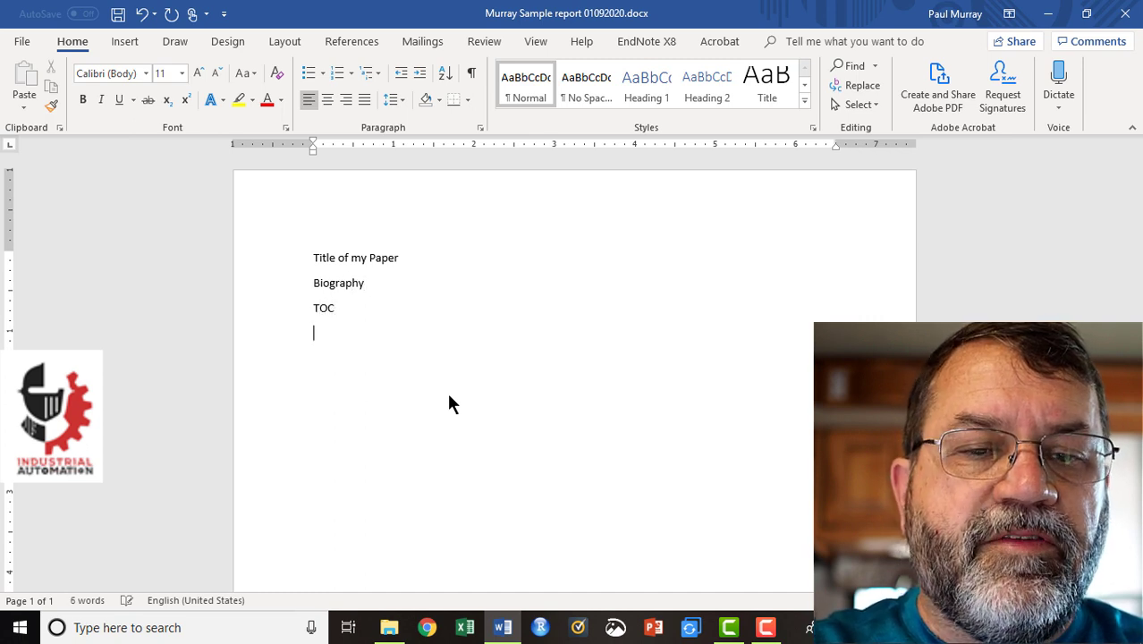
type("Introduction Problem statement Options Option 1 Option 2 Option 3 Recommendation Conclusion References")
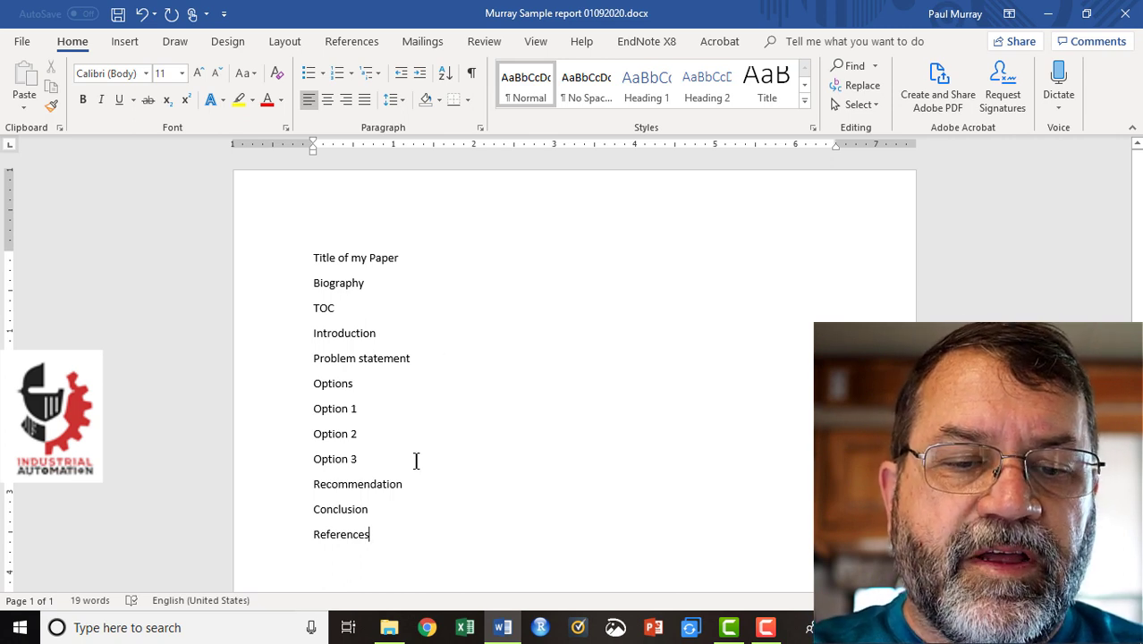
Apply the Heading 1 style to all lines from Biography through References.
left_click_drag(374, 536, 306, 288)
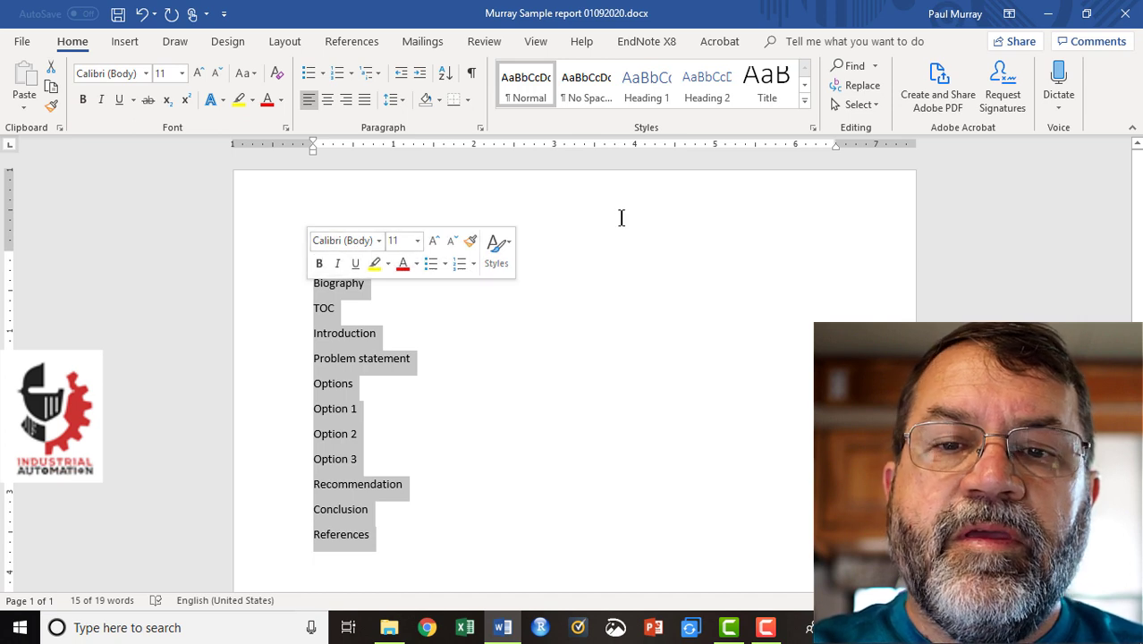
left_click(643, 85)
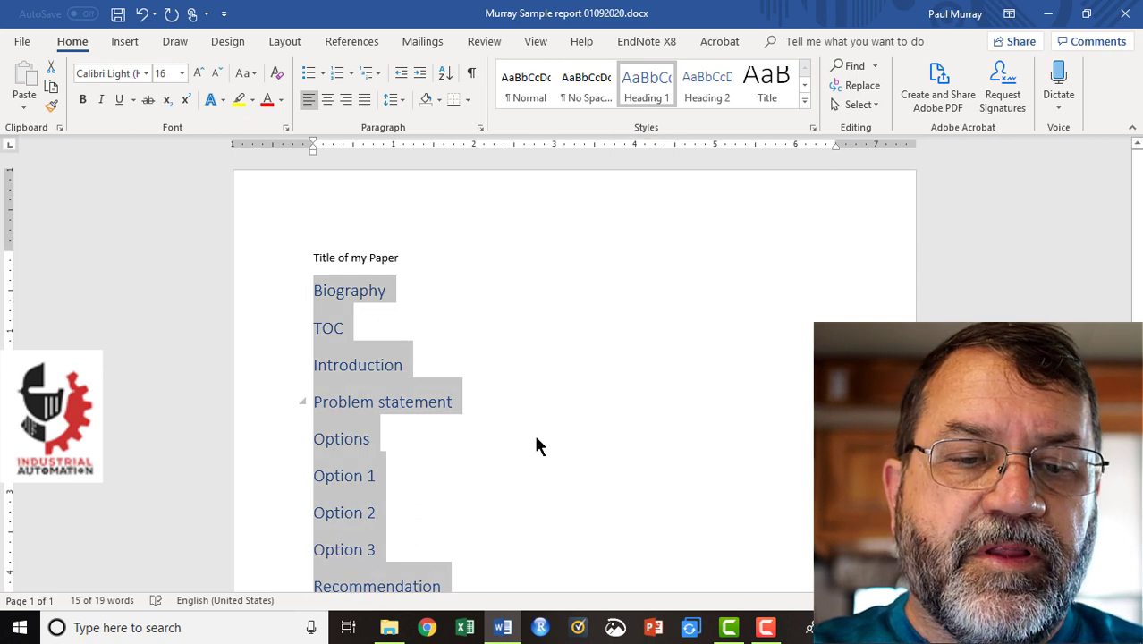
left_click(445, 490)
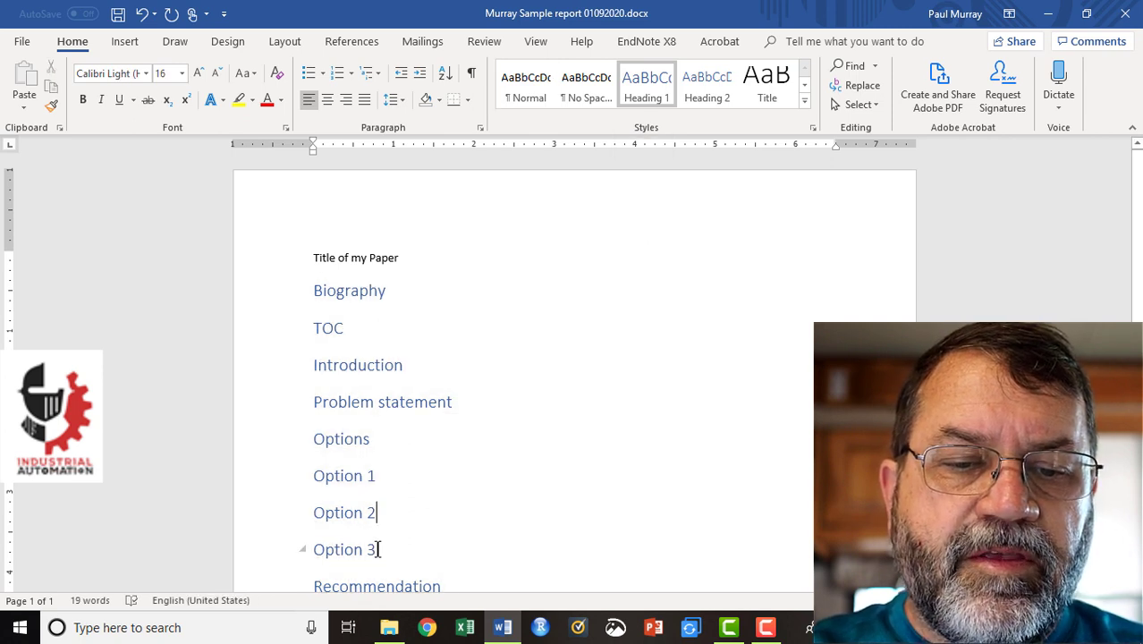
Apply the Heading 2 style to the Option 1, Option 2 and Option 3 lines.
left_click_drag(377, 547, 314, 472)
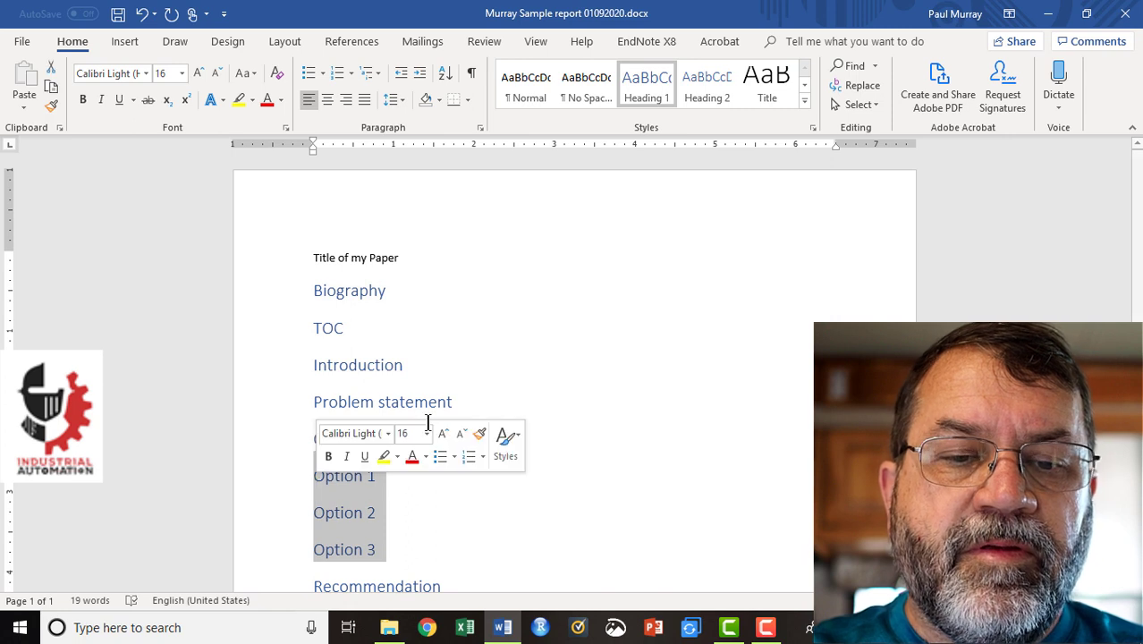
left_click(705, 80)
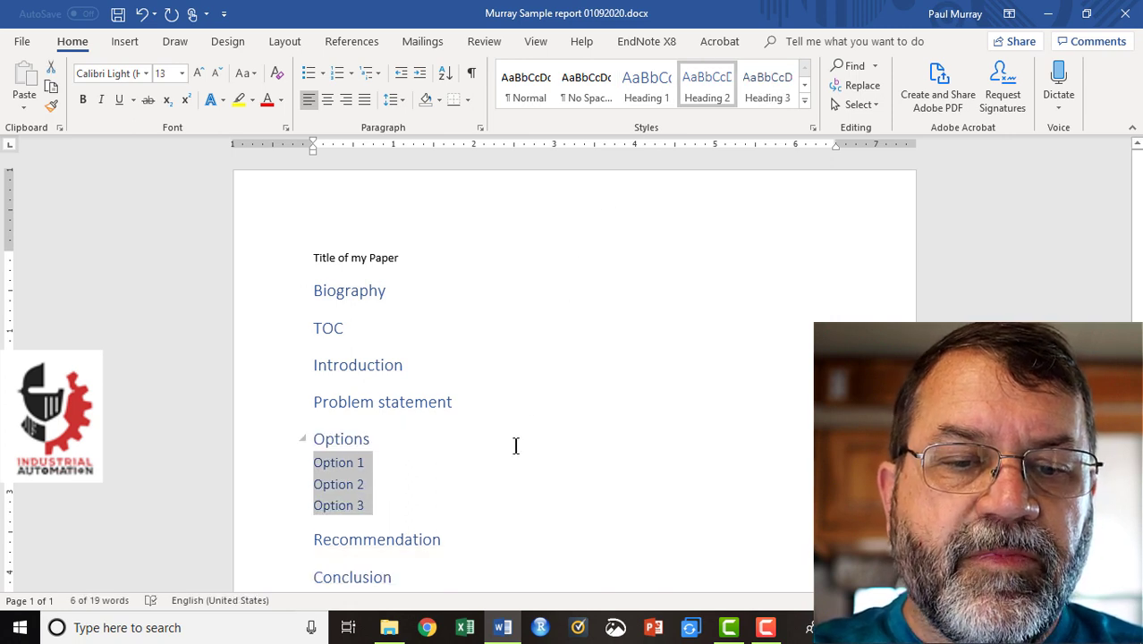
left_click(520, 503)
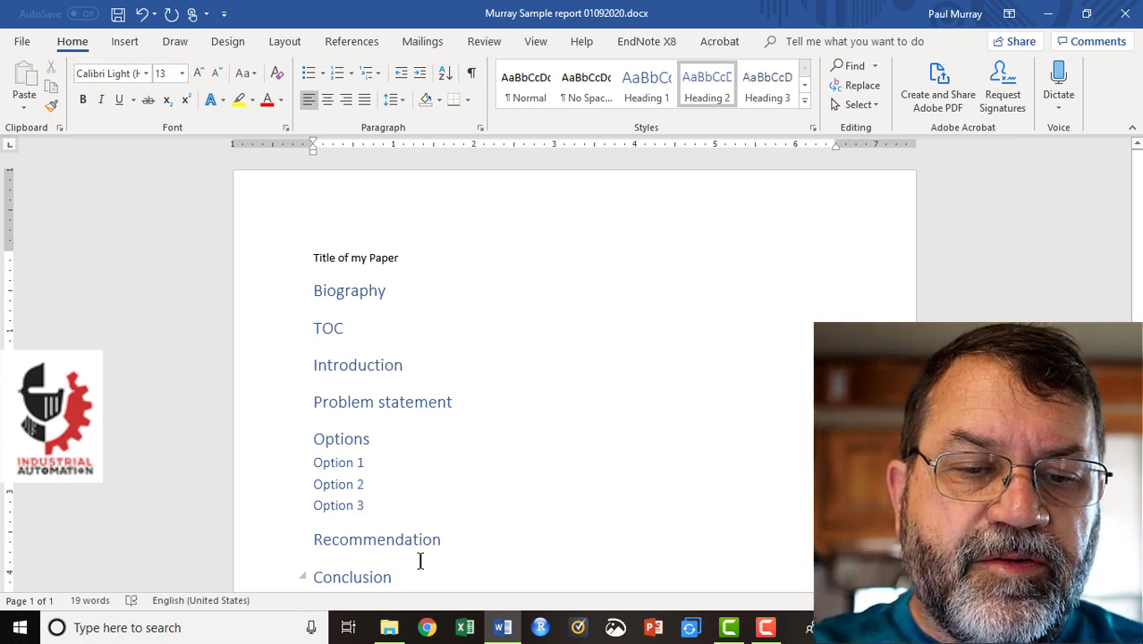
Number the headings from Introduction through References with the 1., 1.1., 1.1.1. multilevel list format.
scroll(421, 560, "down", 2)
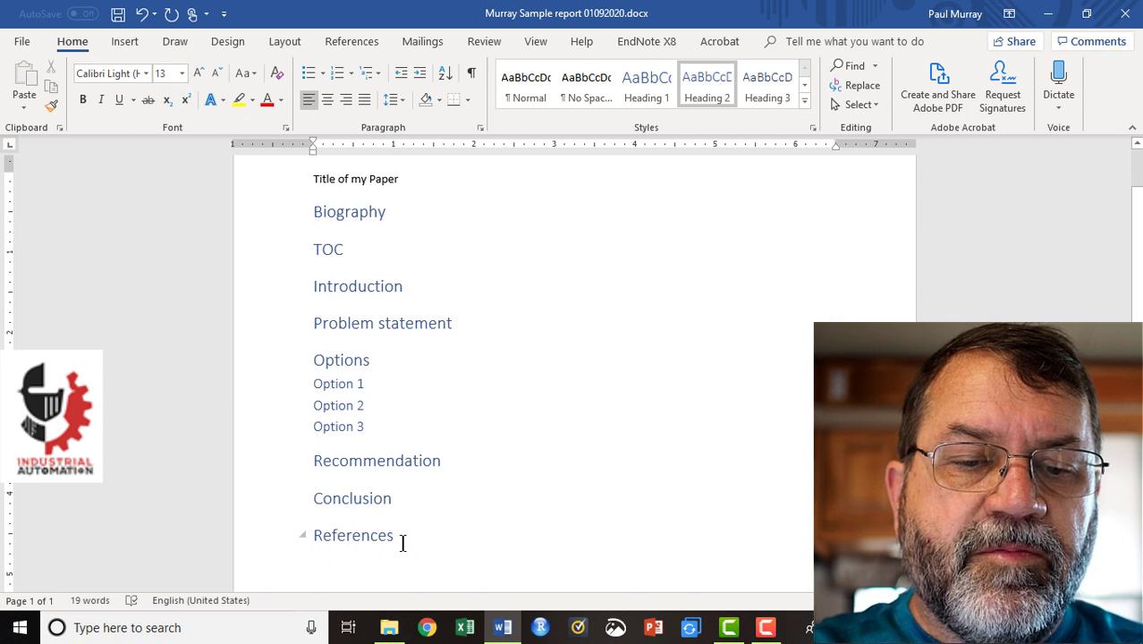
left_click(380, 535)
left_click_drag(404, 535, 307, 281)
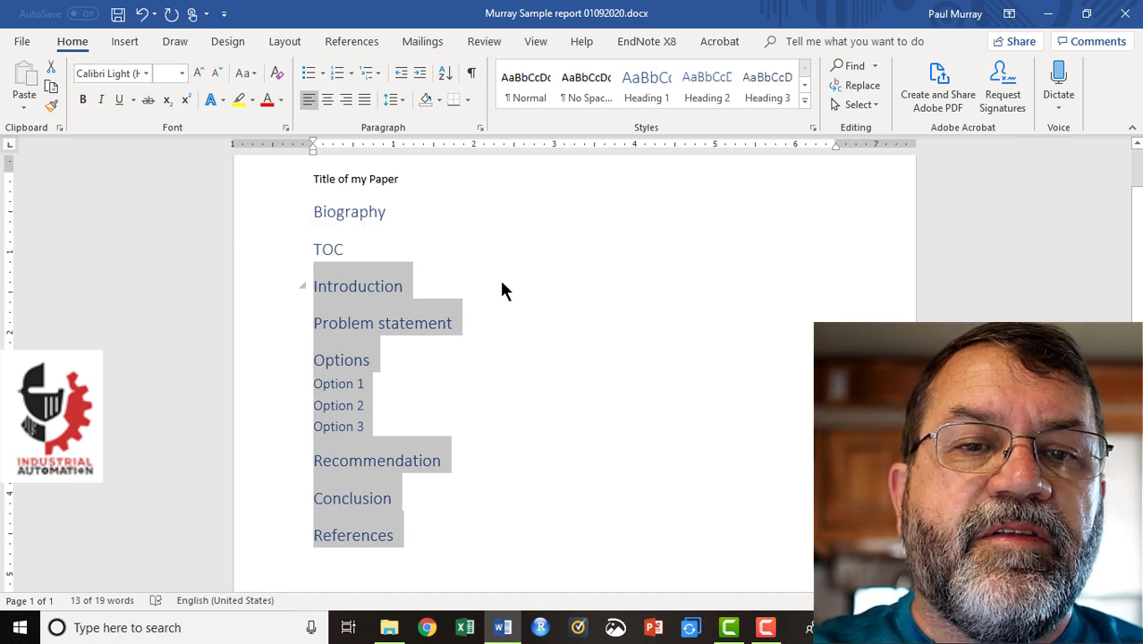
left_click(376, 75)
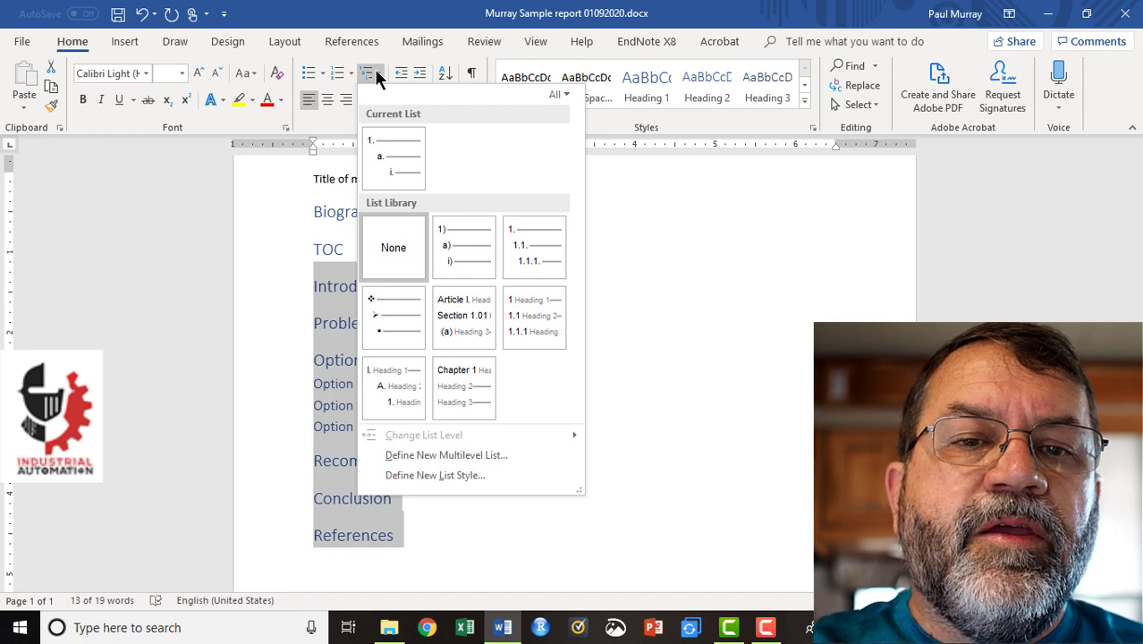
left_click(650, 214)
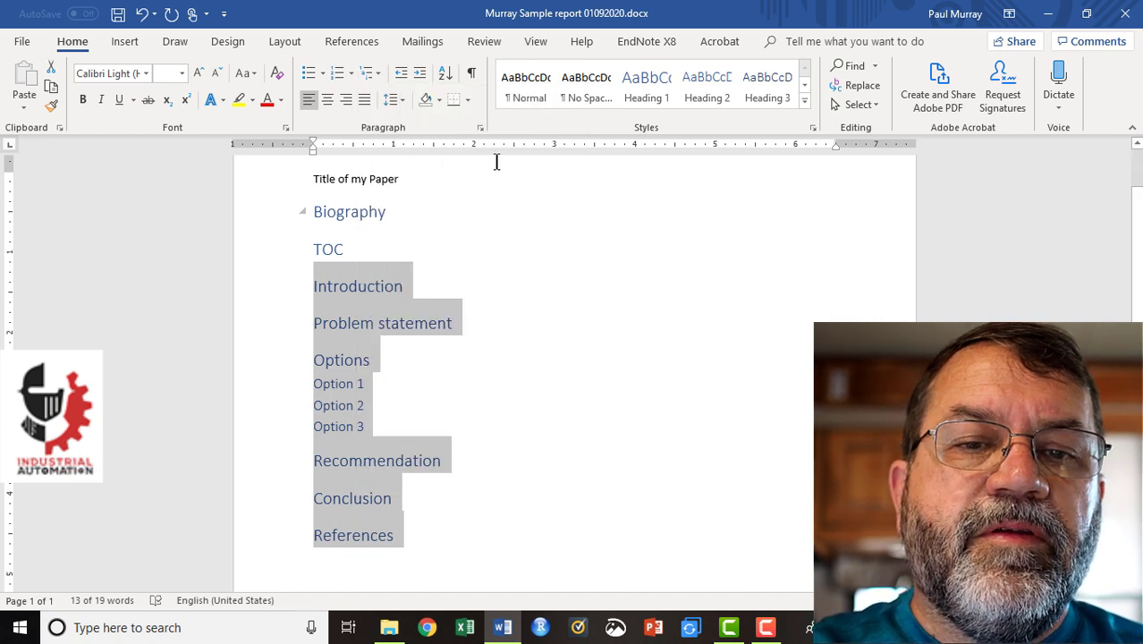
left_click(365, 77)
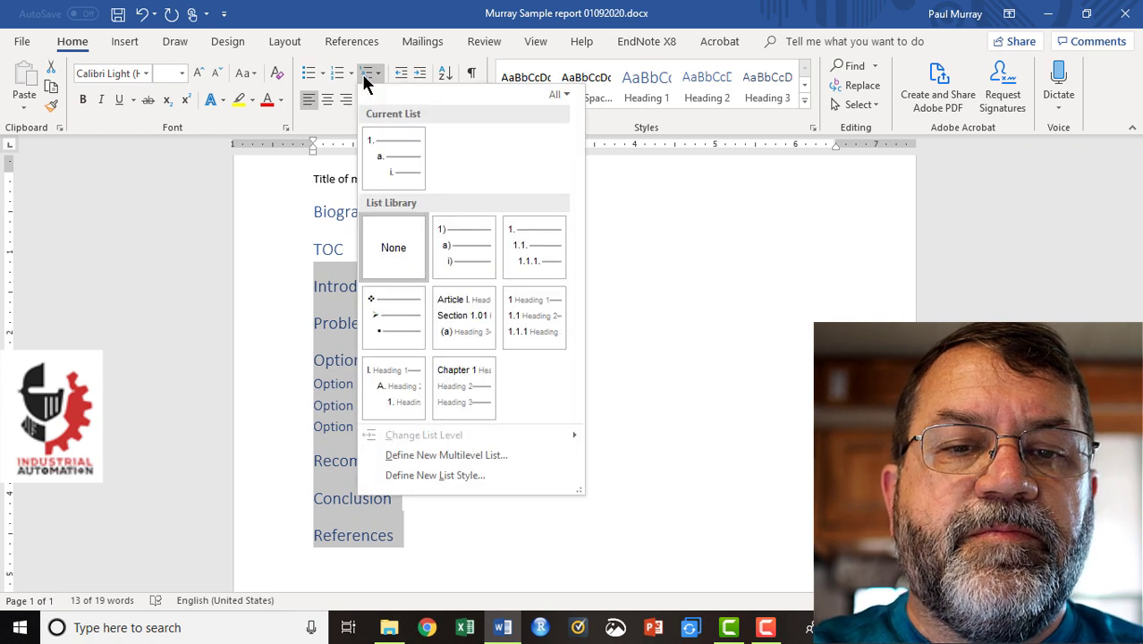
mouse_move(529, 251)
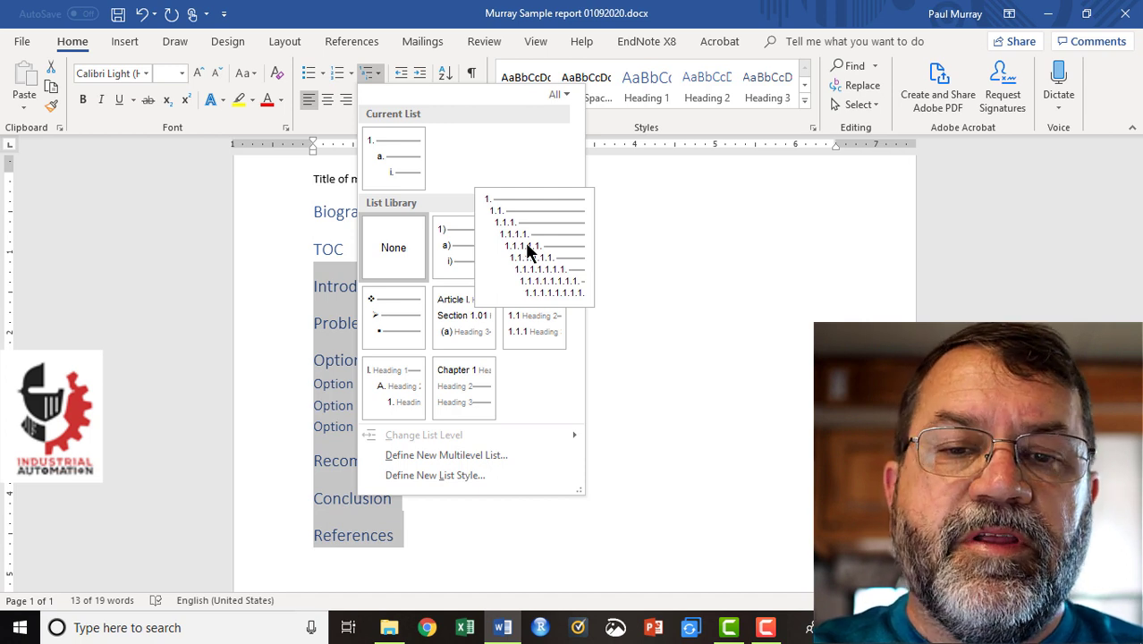
left_click(527, 251)
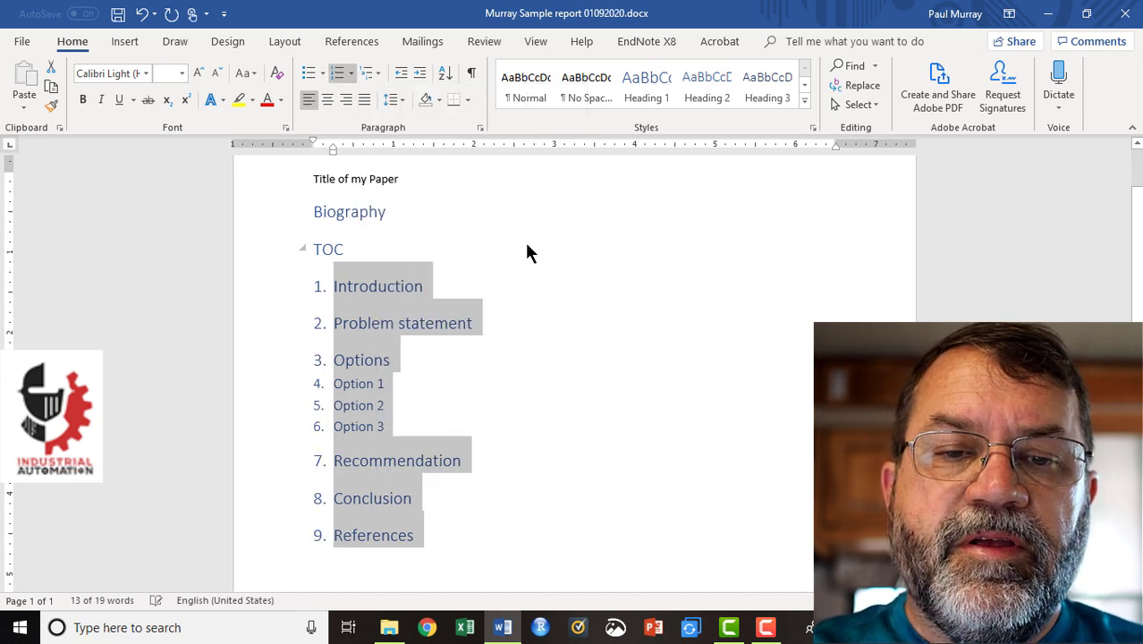
left_click(531, 402)
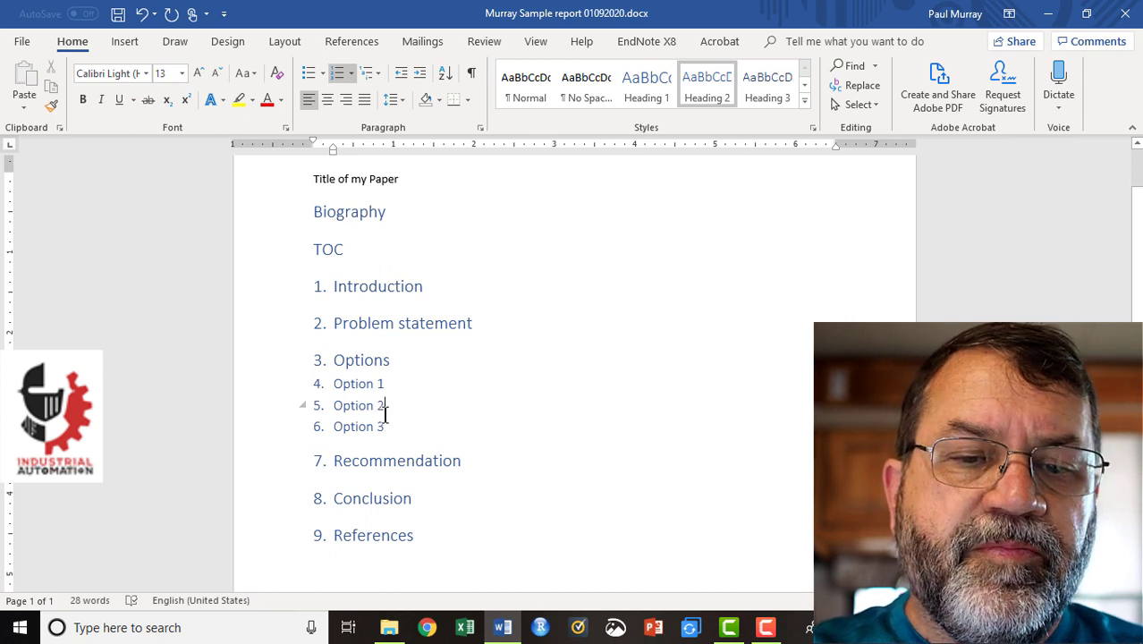
Change the list level of Option 1, Option 2 and Option 3 to the second level (1.1.).
left_click_drag(391, 429, 337, 392)
left_click(339, 400)
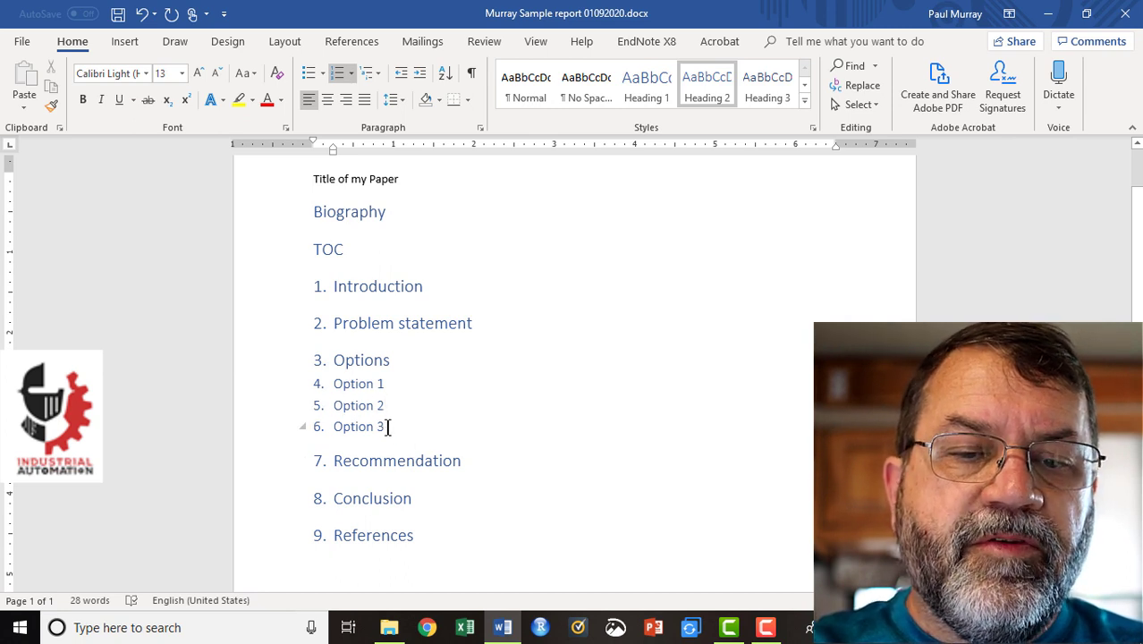
left_click_drag(391, 428, 304, 385)
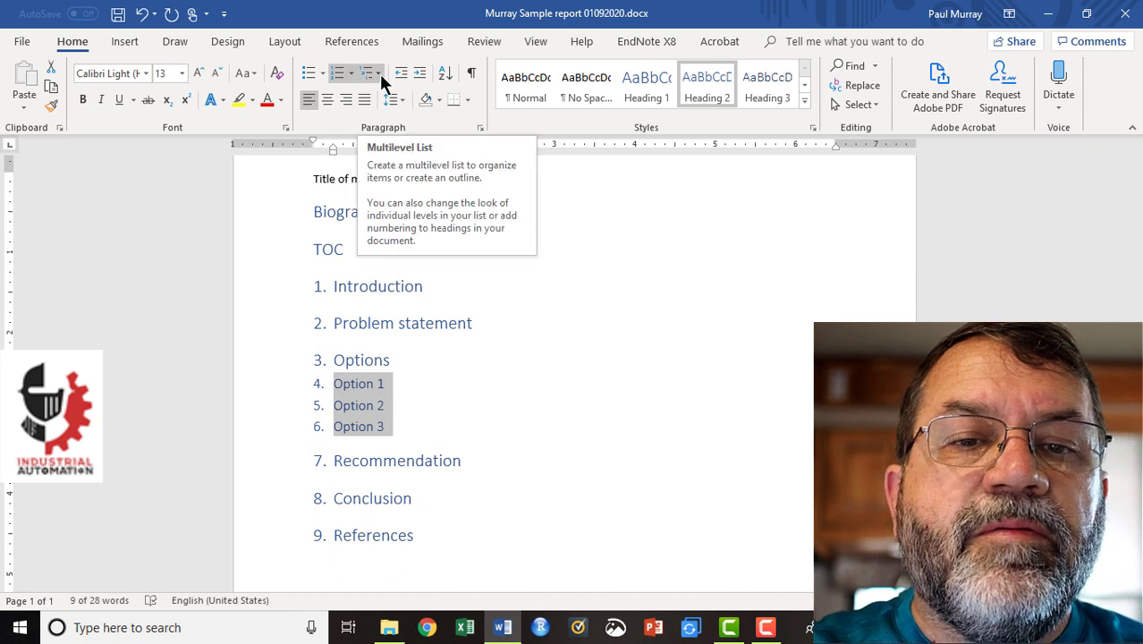
left_click(380, 76)
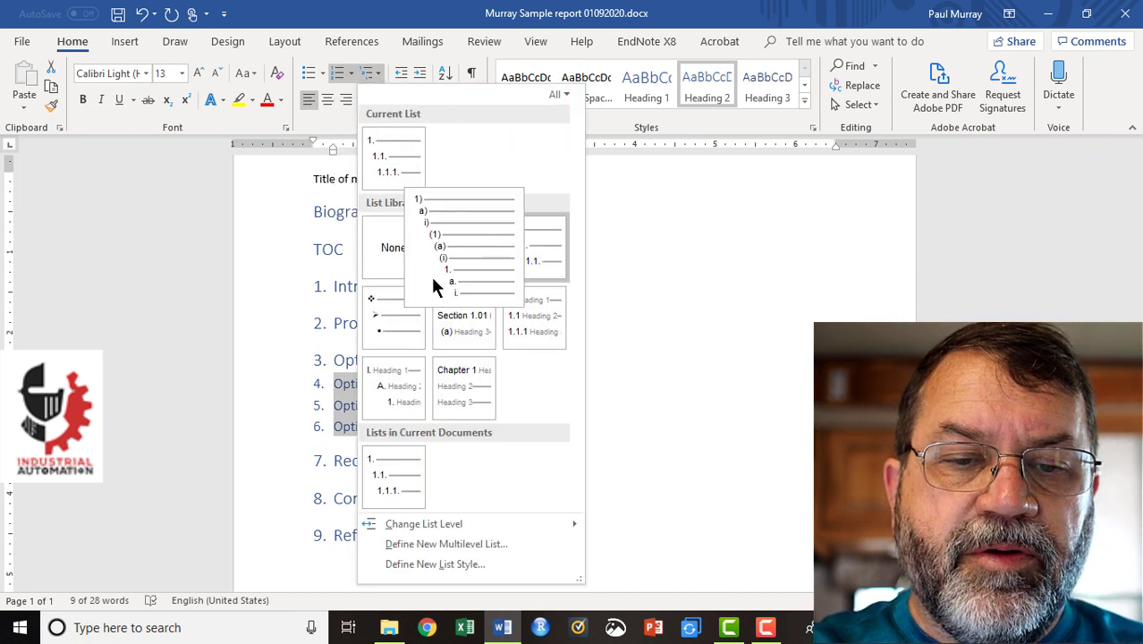
left_click(348, 74)
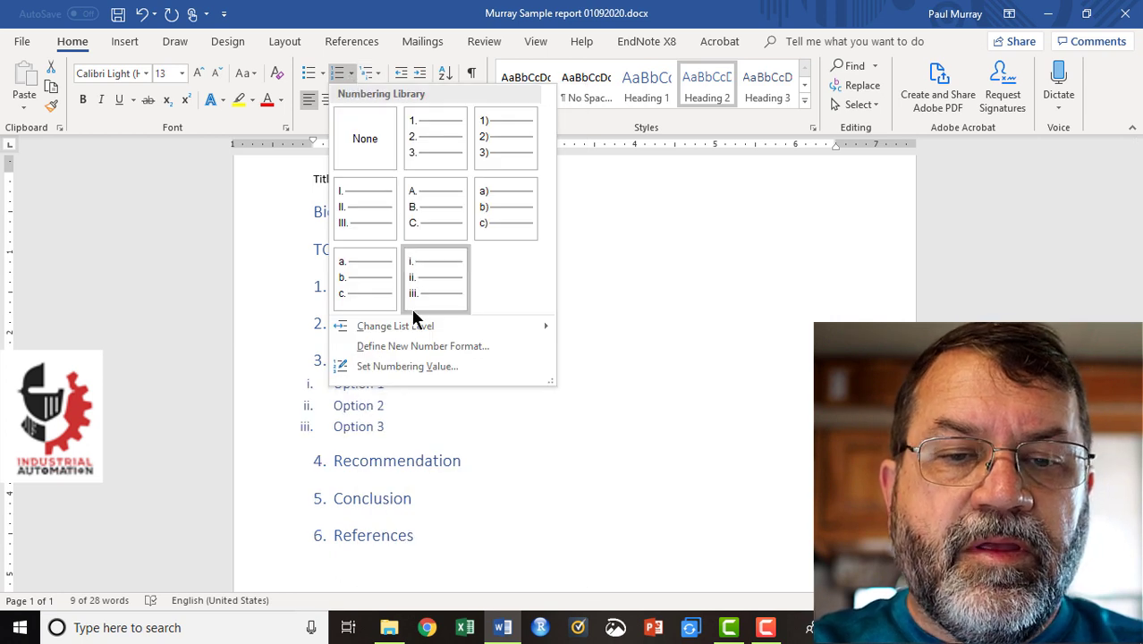
mouse_move(413, 327)
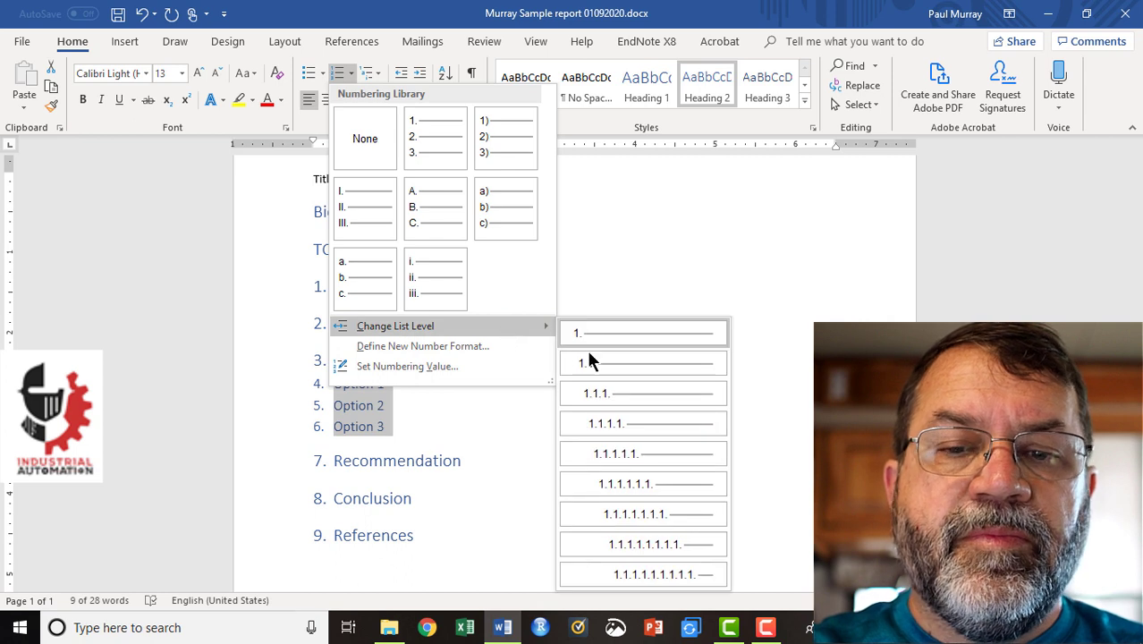
left_click(631, 363)
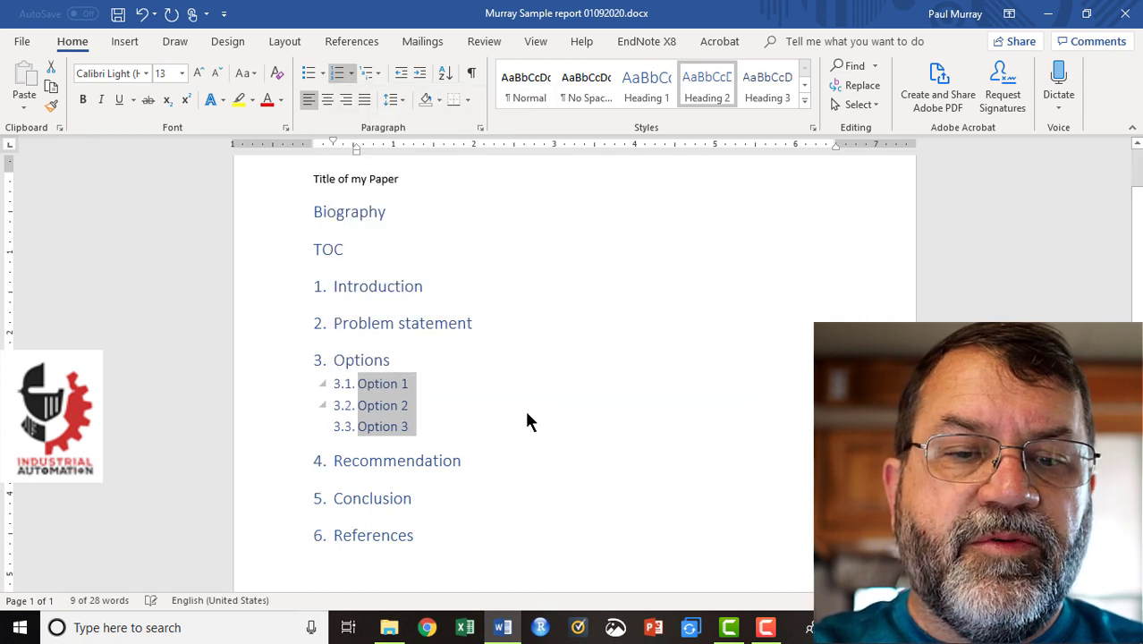
Update the Heading 1 style to match the numbered Introduction heading.
left_click(491, 411)
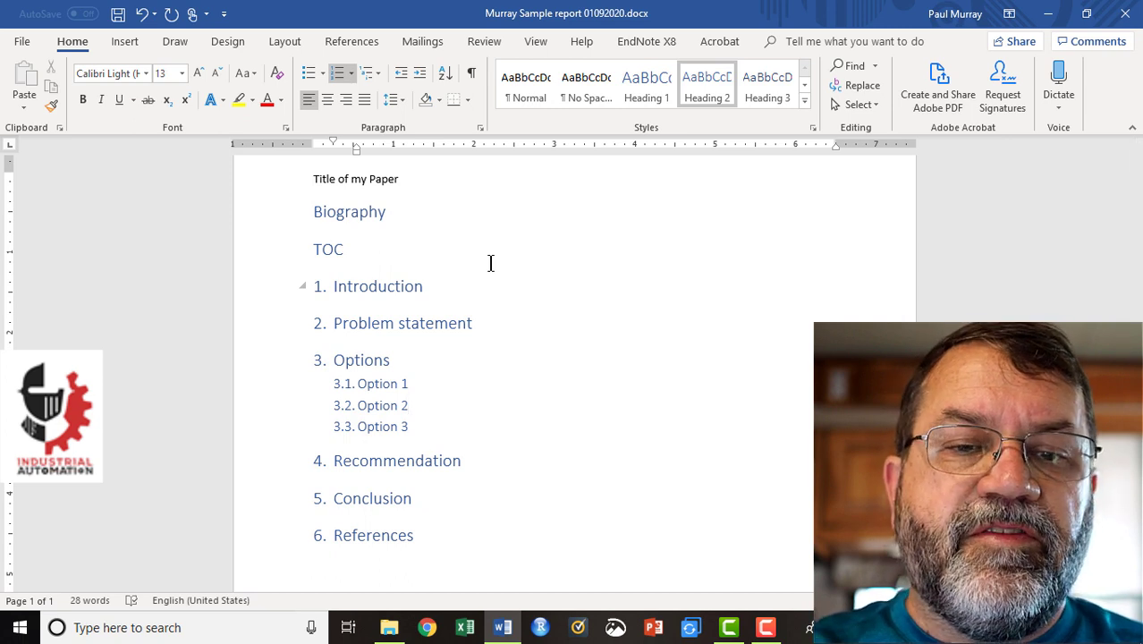
left_click(380, 289)
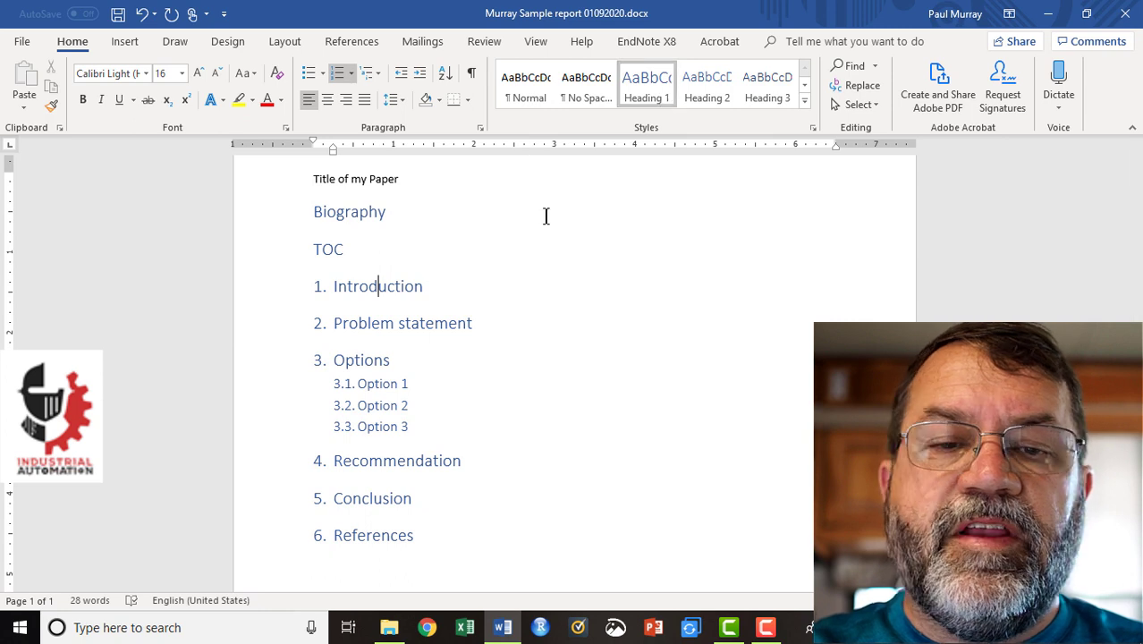
right_click(651, 80)
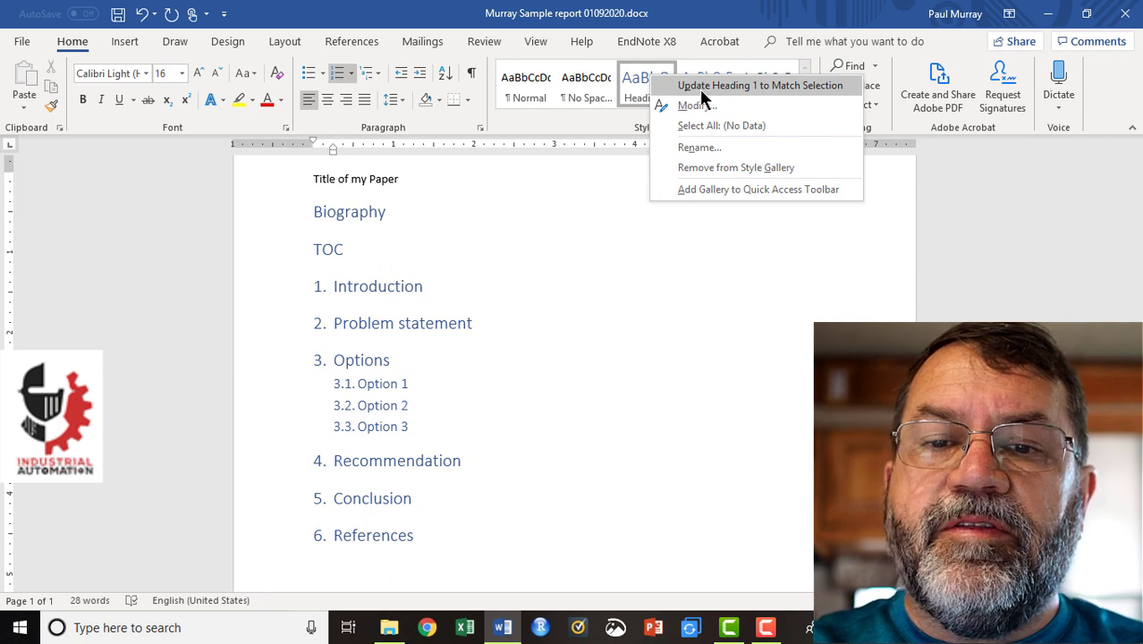
left_click(702, 88)
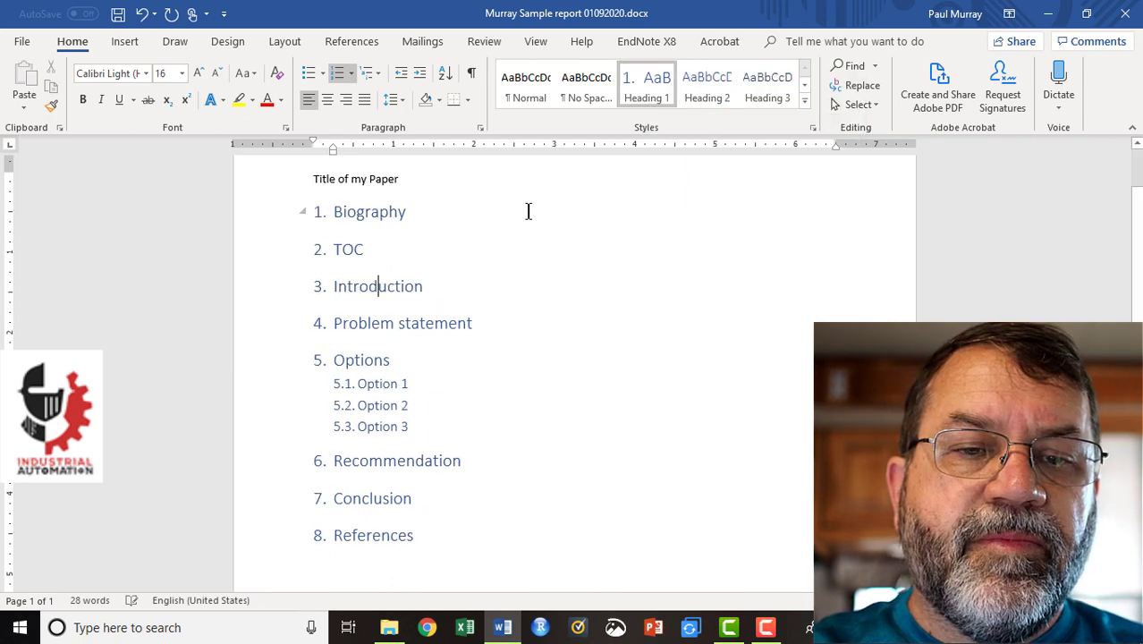
Update the Heading 2 style to match the numbered Option 1 subheading.
left_click(382, 383)
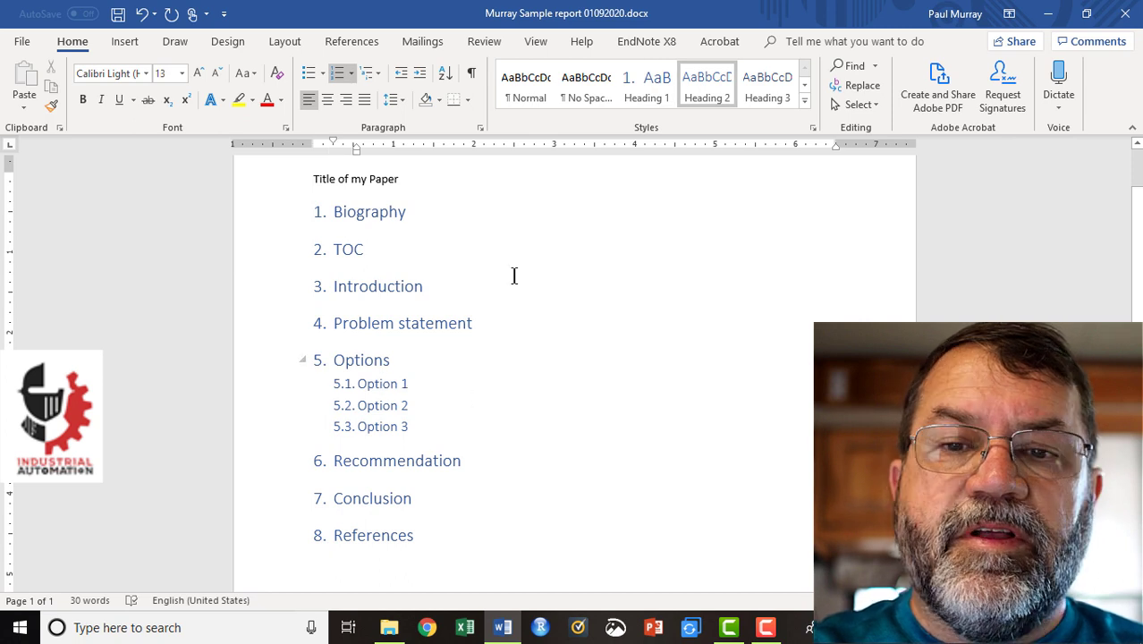
right_click(715, 76)
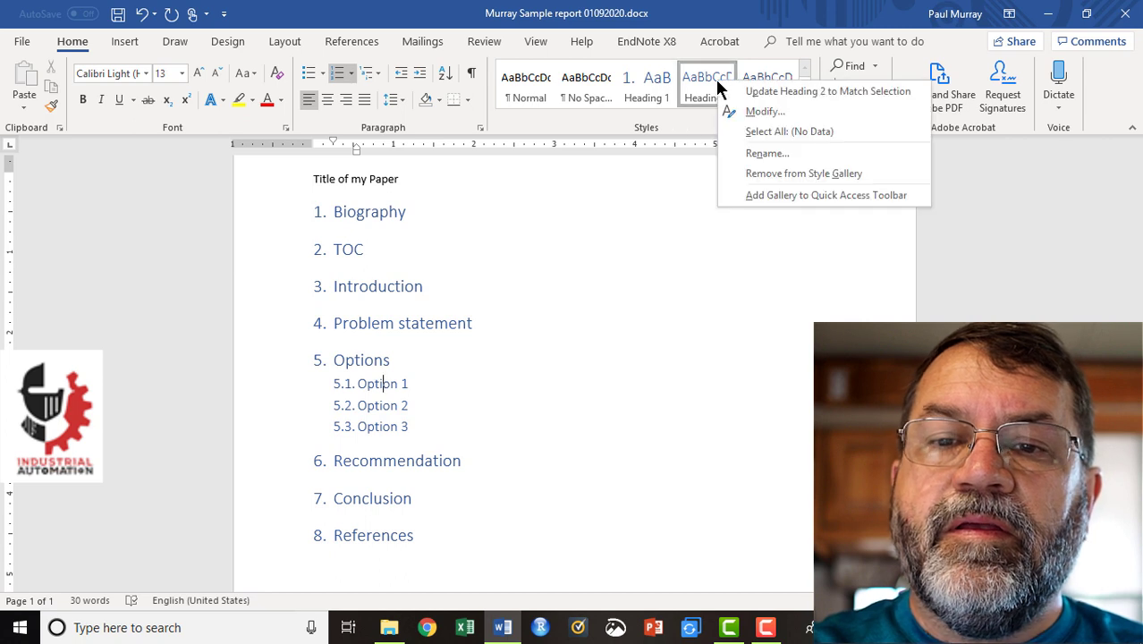
left_click(788, 93)
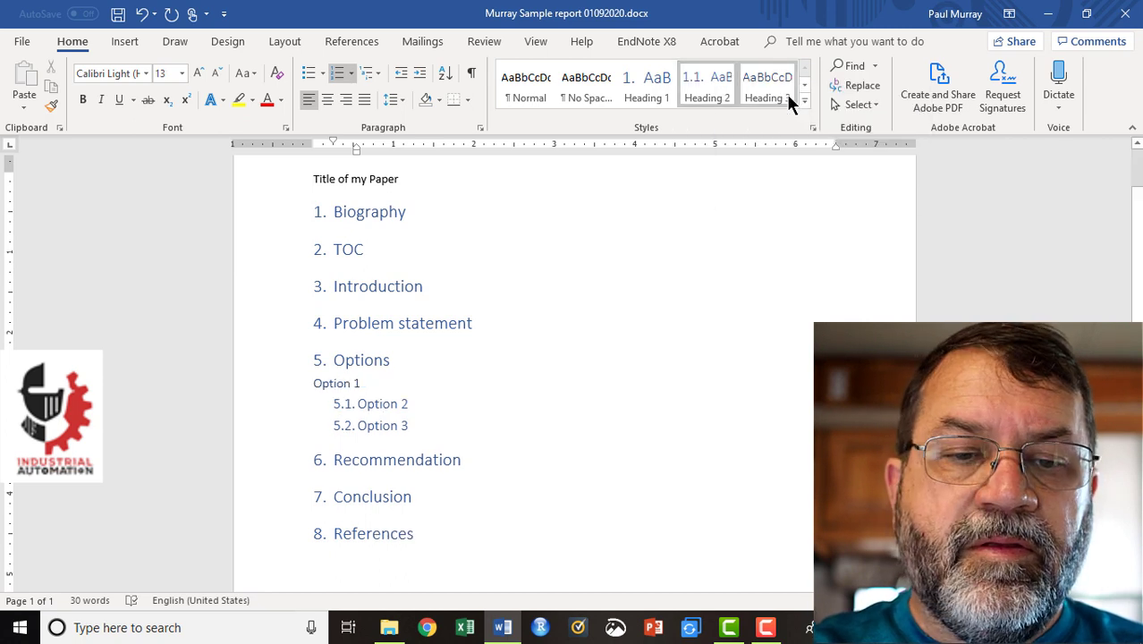
Add a Heading 2 line reading "Recommendation 1" directly below the Recommendation heading.
left_click(496, 460)
key("Return")
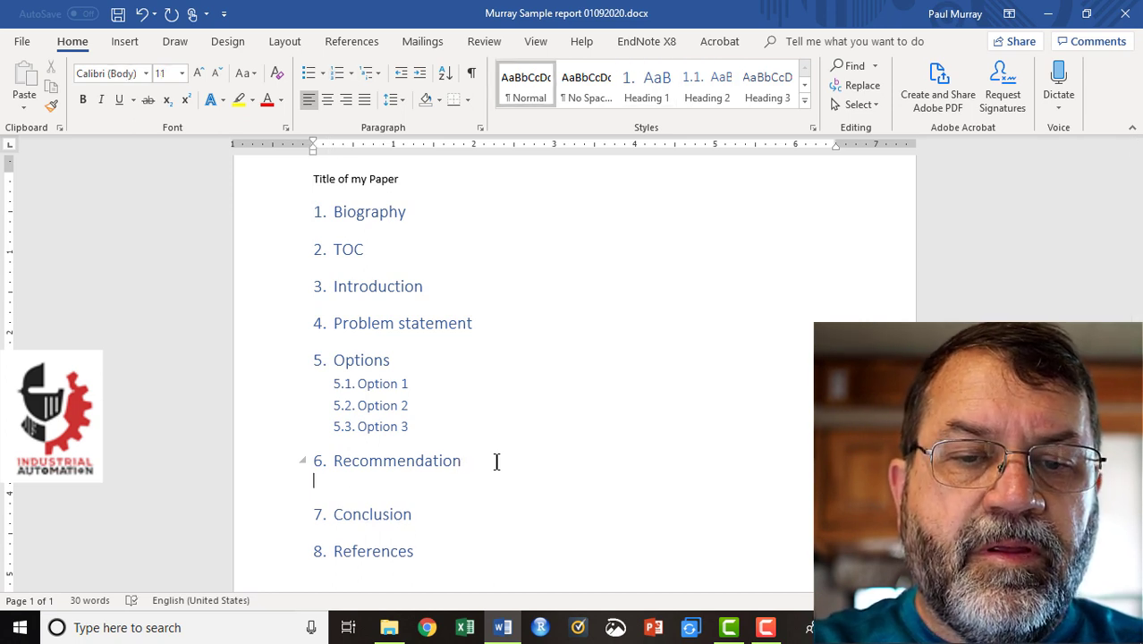
left_click(708, 89)
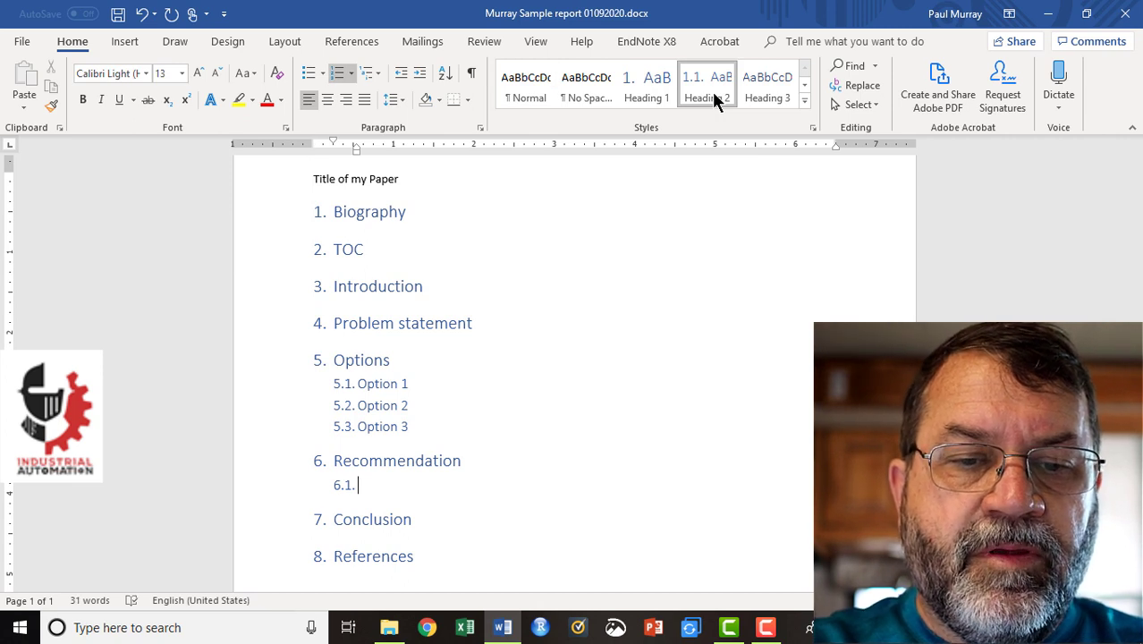
type("REC")
key("BackSpace")
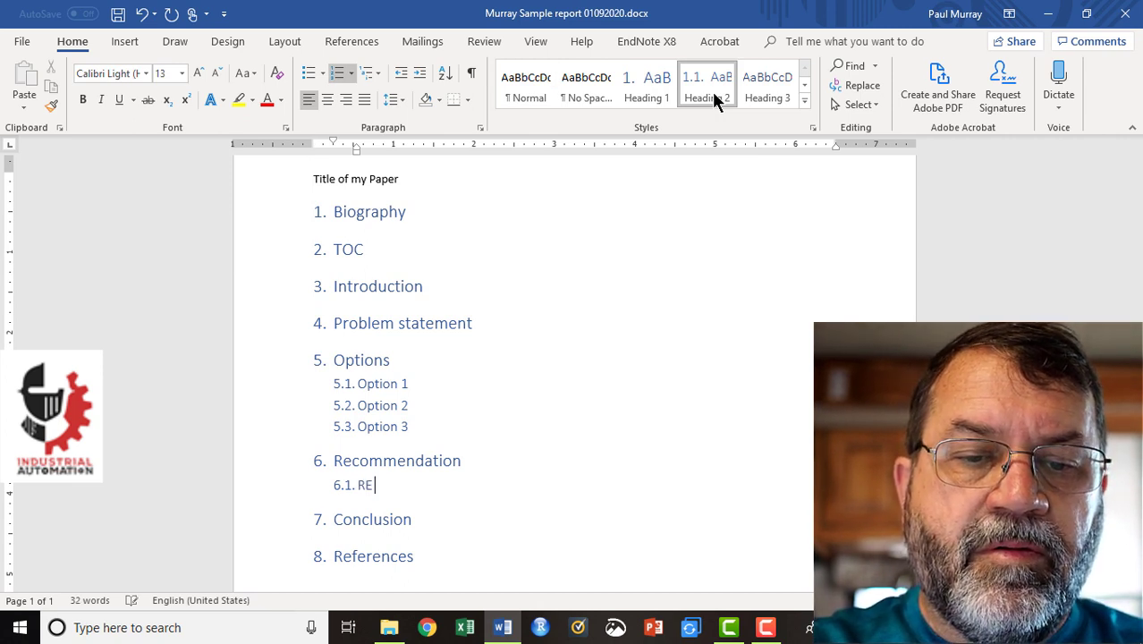
type("commenda")
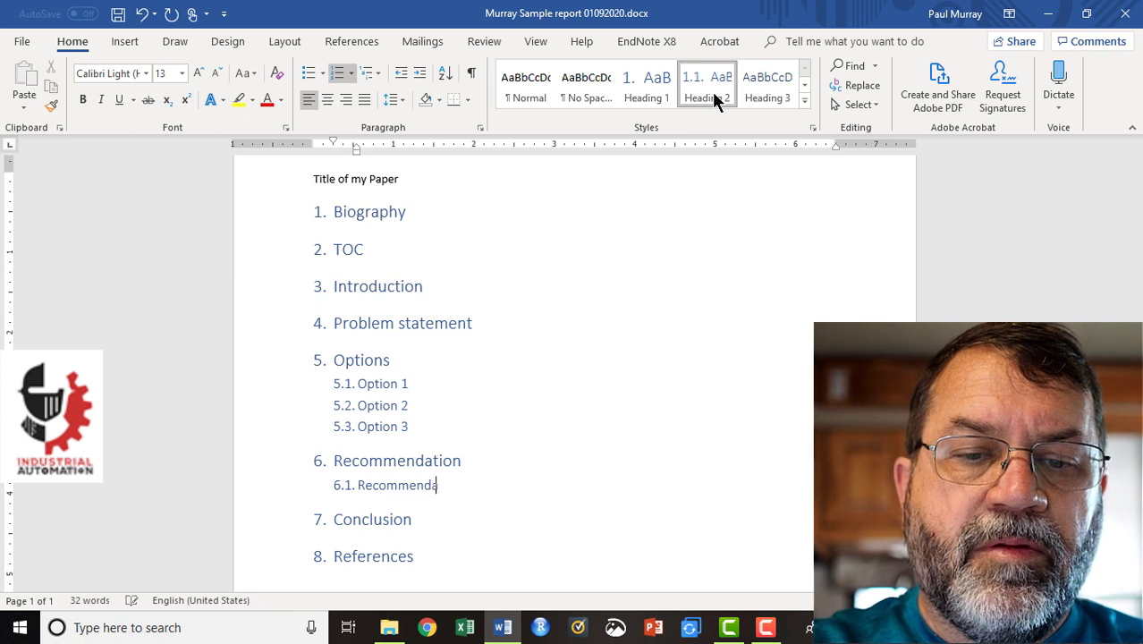
type("tion 1")
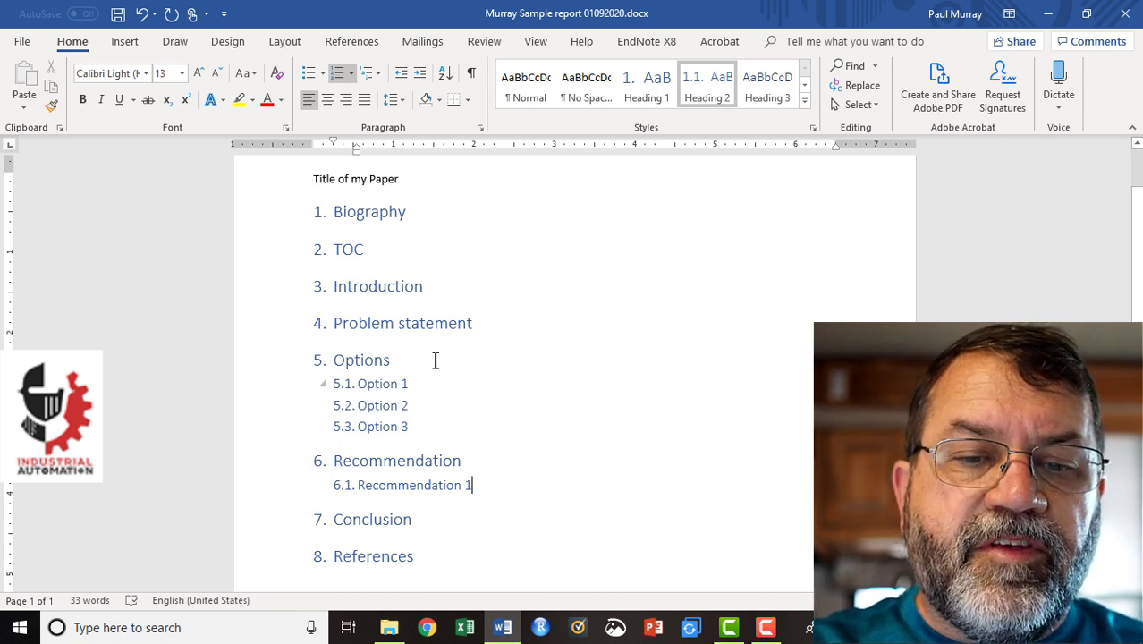
Add a Heading 1 line reading "Something" between Problem statement and Options.
left_click(490, 330)
key("Return")
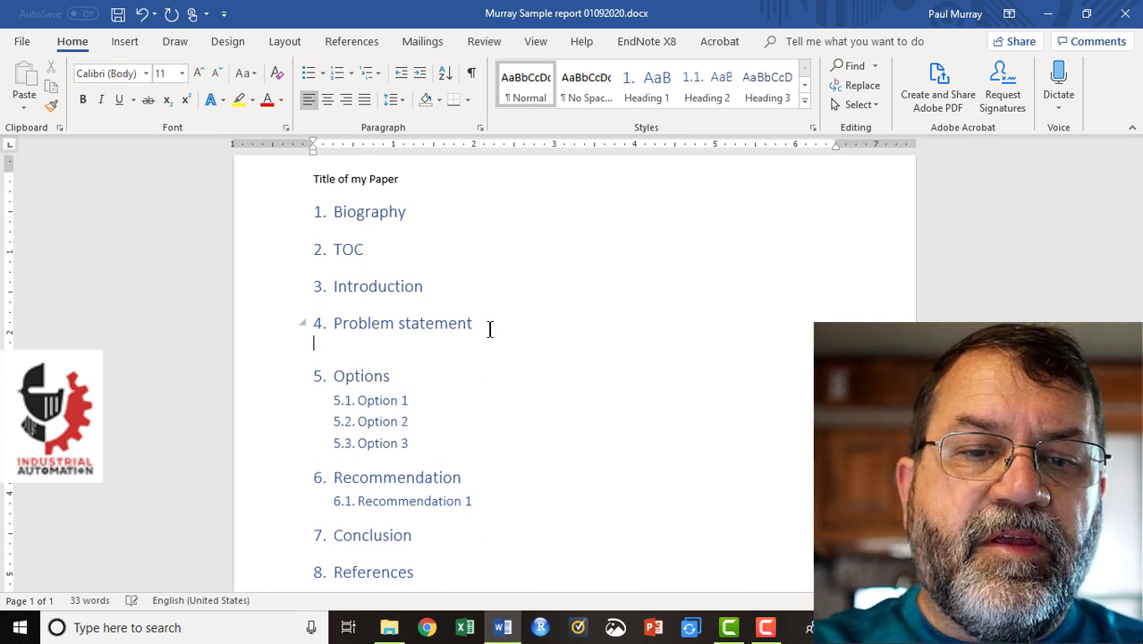
left_click(648, 99)
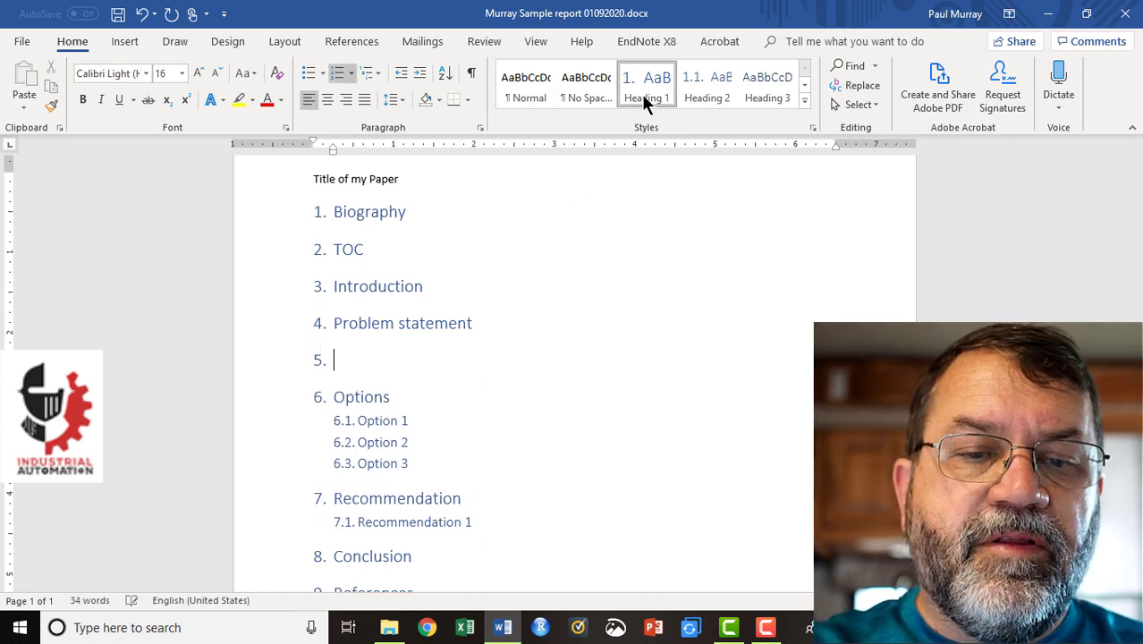
type("Something")
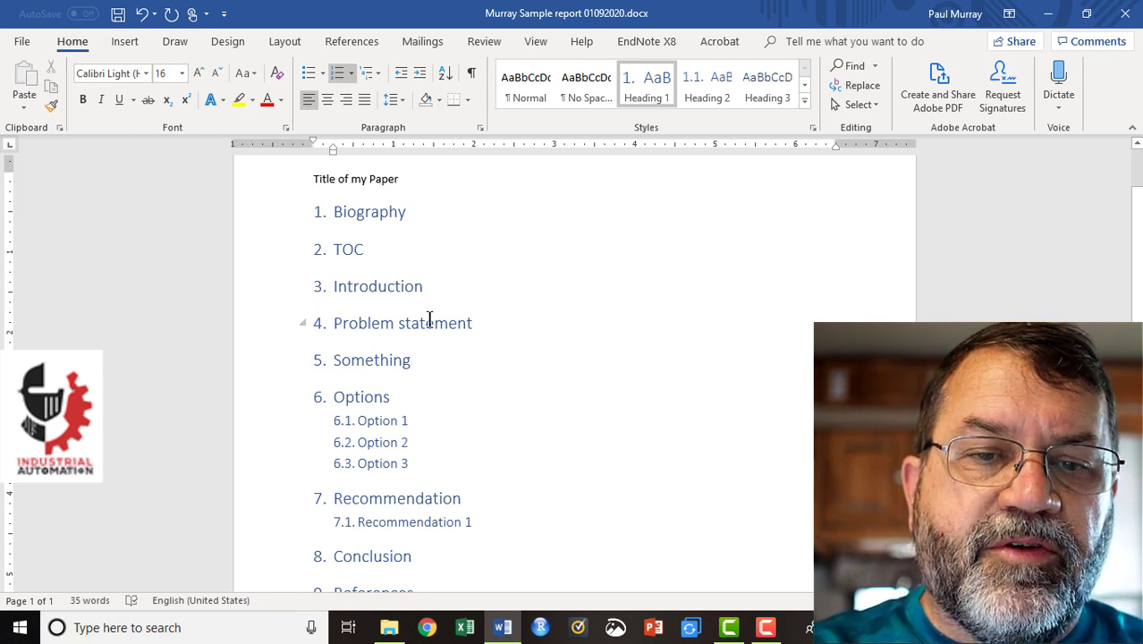
Make the "Title of my Paper" line bold, set its font size to 20 and centre it.
left_click(407, 179)
left_click(288, 181)
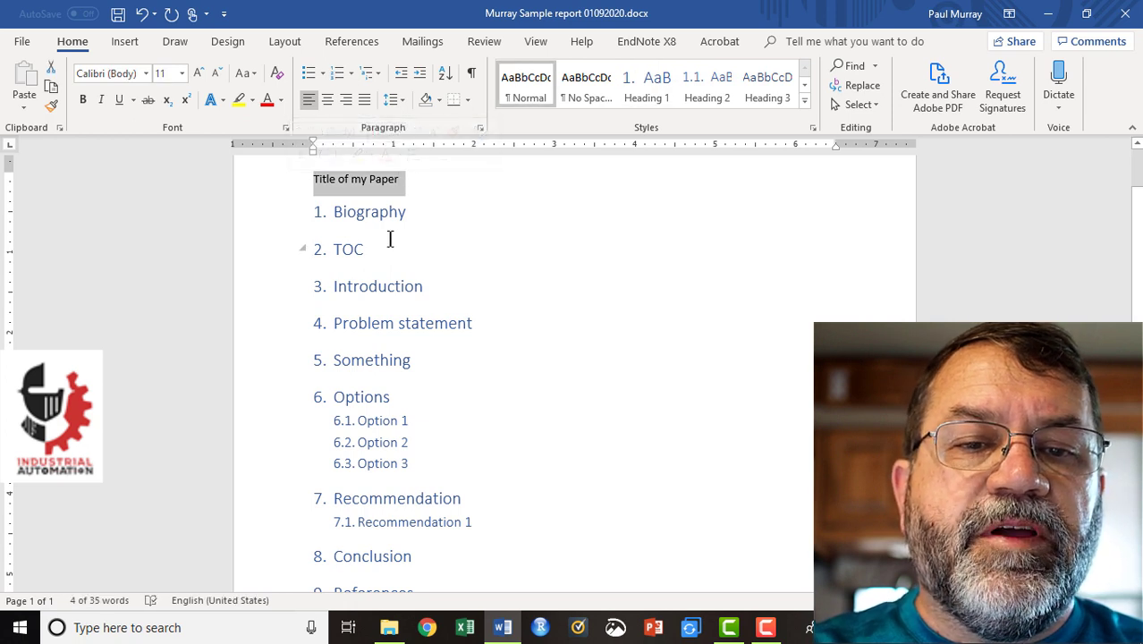
left_click(83, 100)
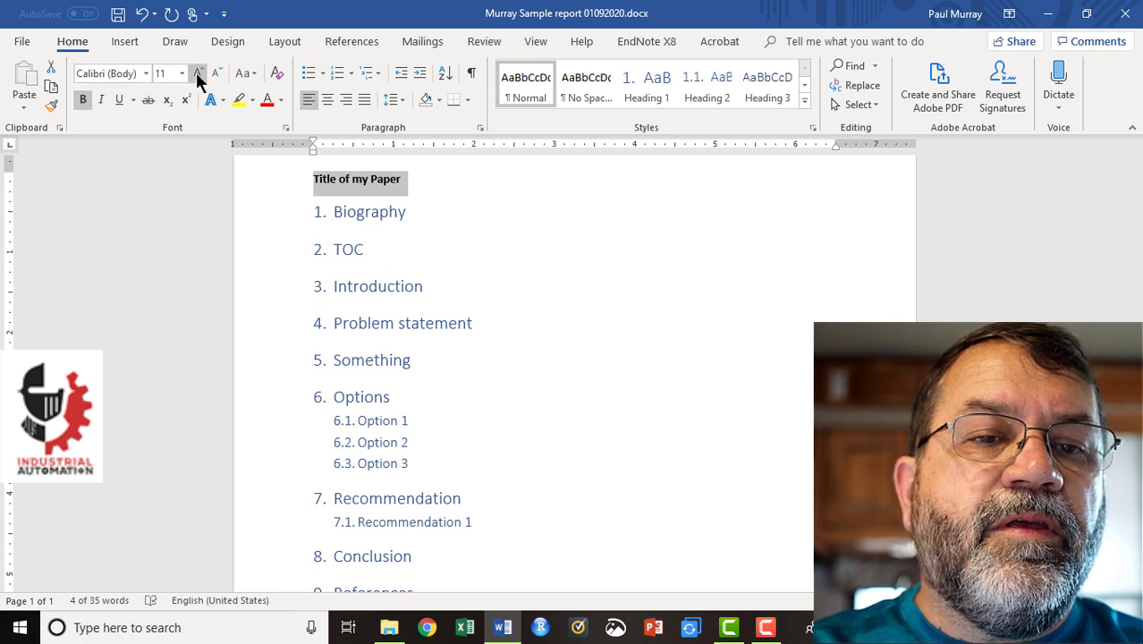
left_click(181, 76)
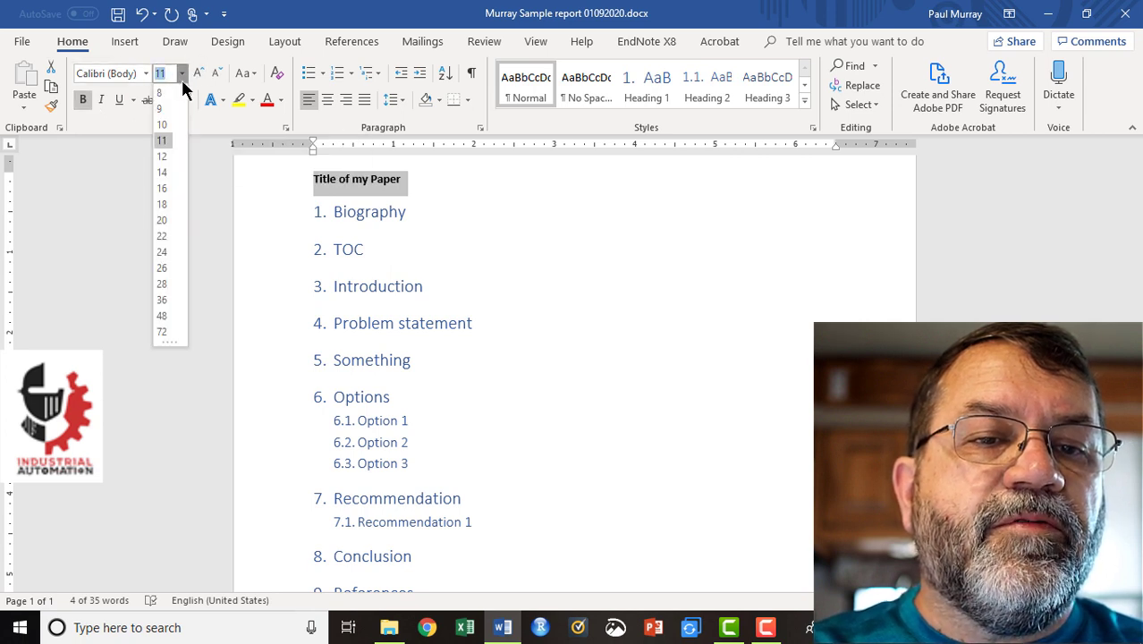
left_click(164, 221)
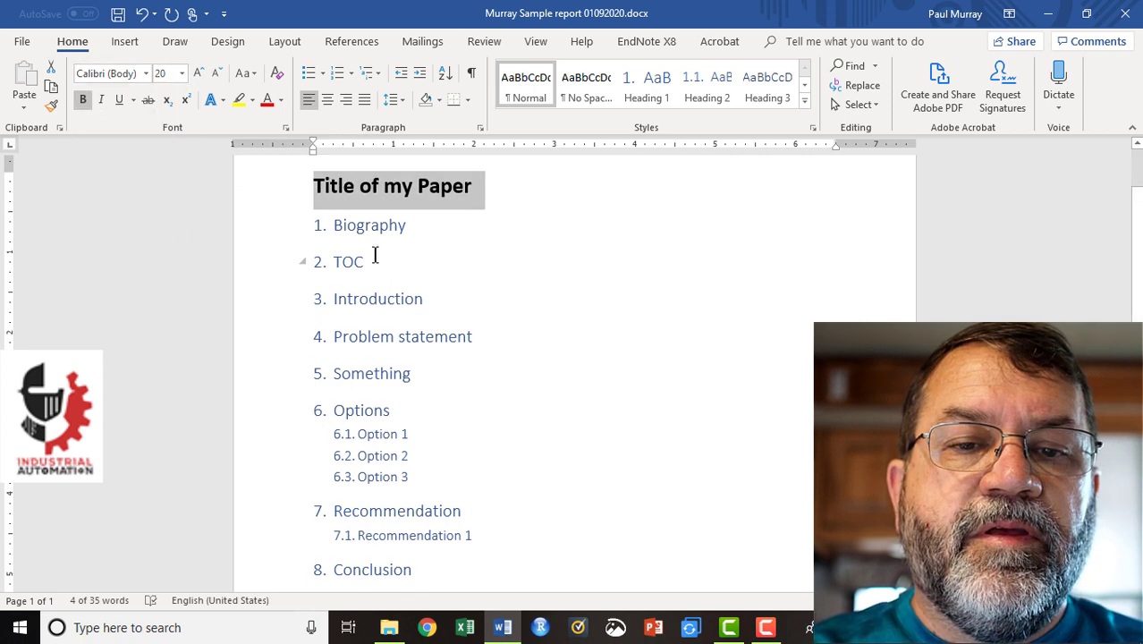
left_click(327, 102)
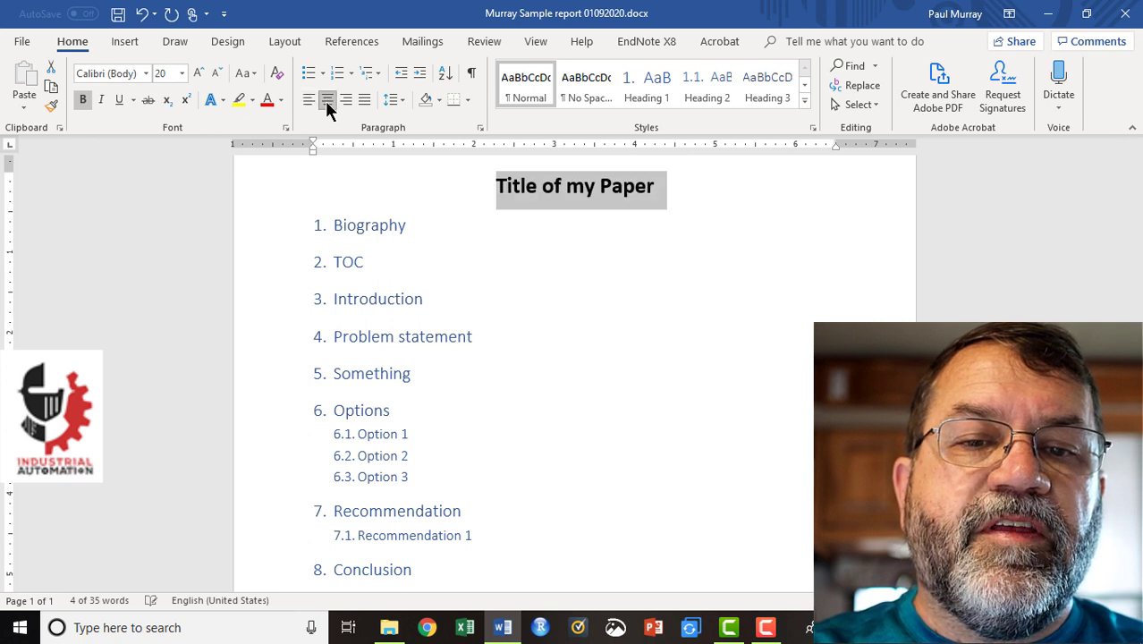
left_click(475, 283)
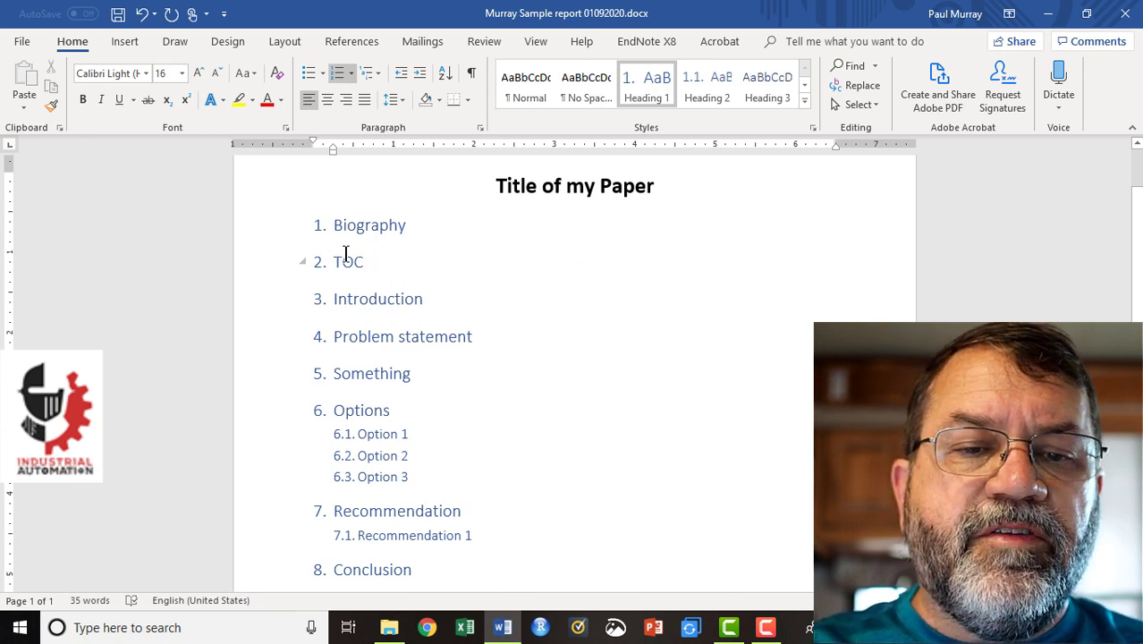
left_click(318, 225)
left_click_drag(355, 244, 353, 247)
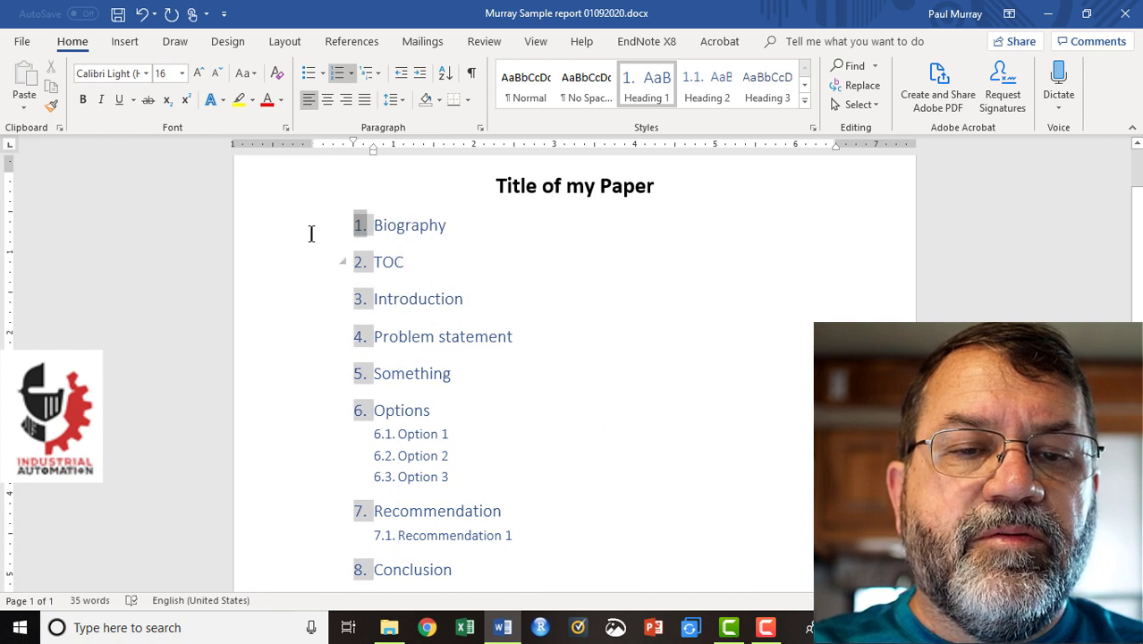
left_click(142, 13)
Remove the numbering from the Biography and TOC headings.
left_click(374, 255)
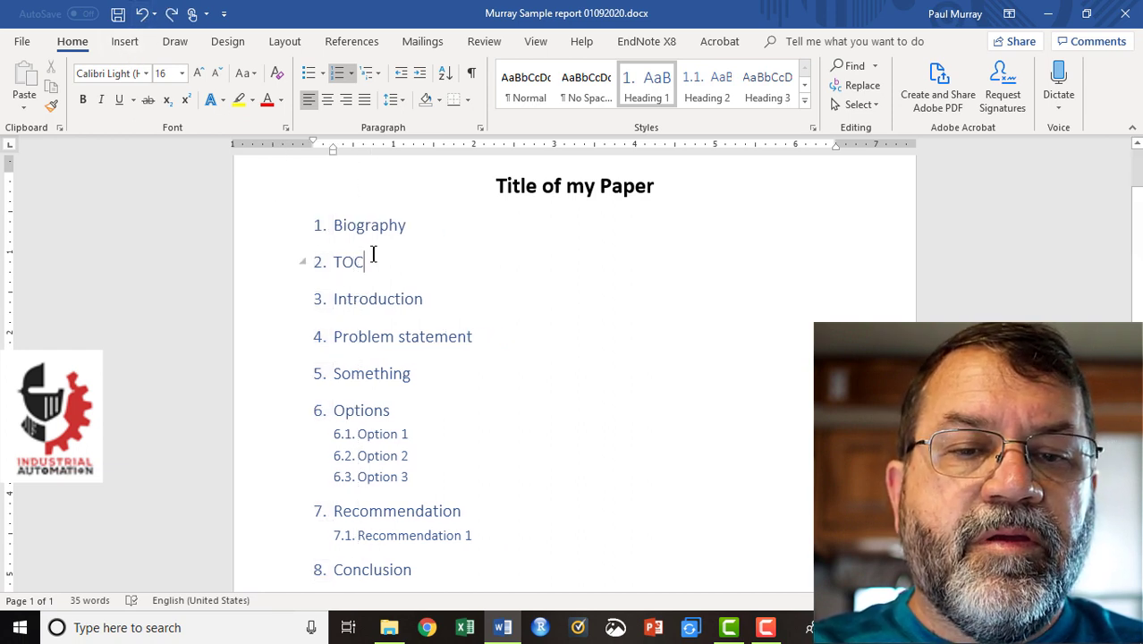
left_click_drag(373, 263, 325, 231)
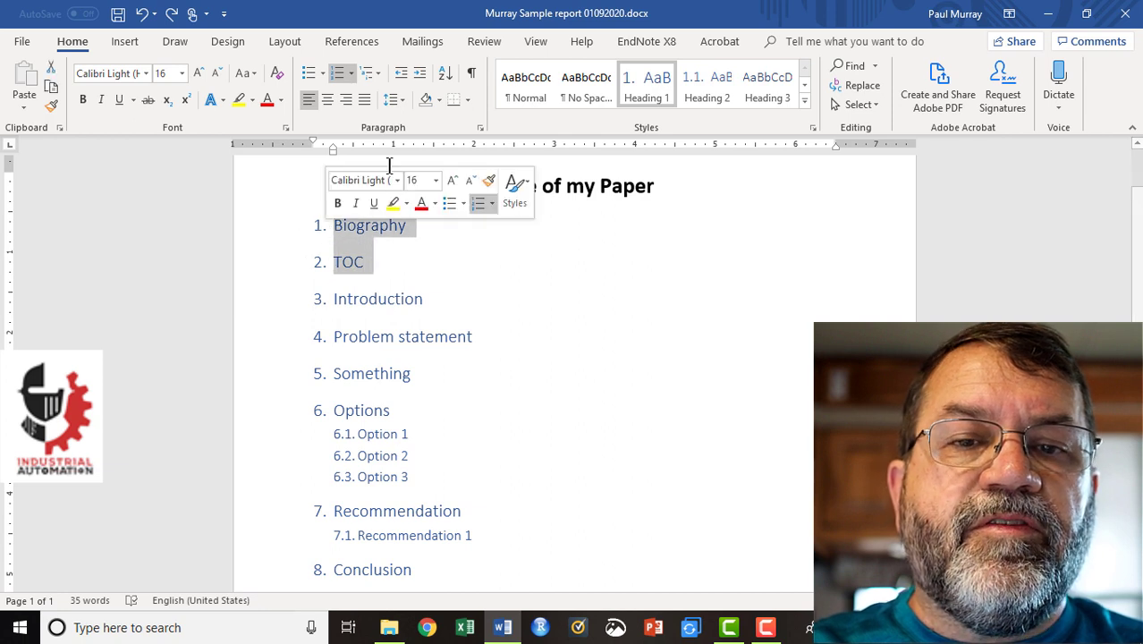
left_click(337, 73)
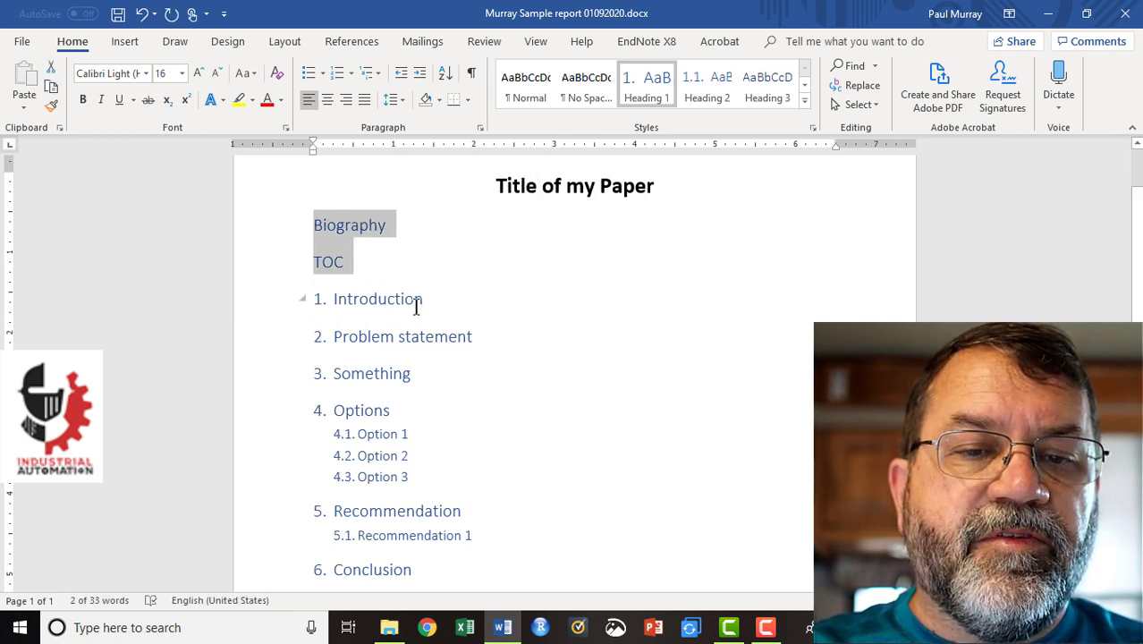
left_click(467, 305)
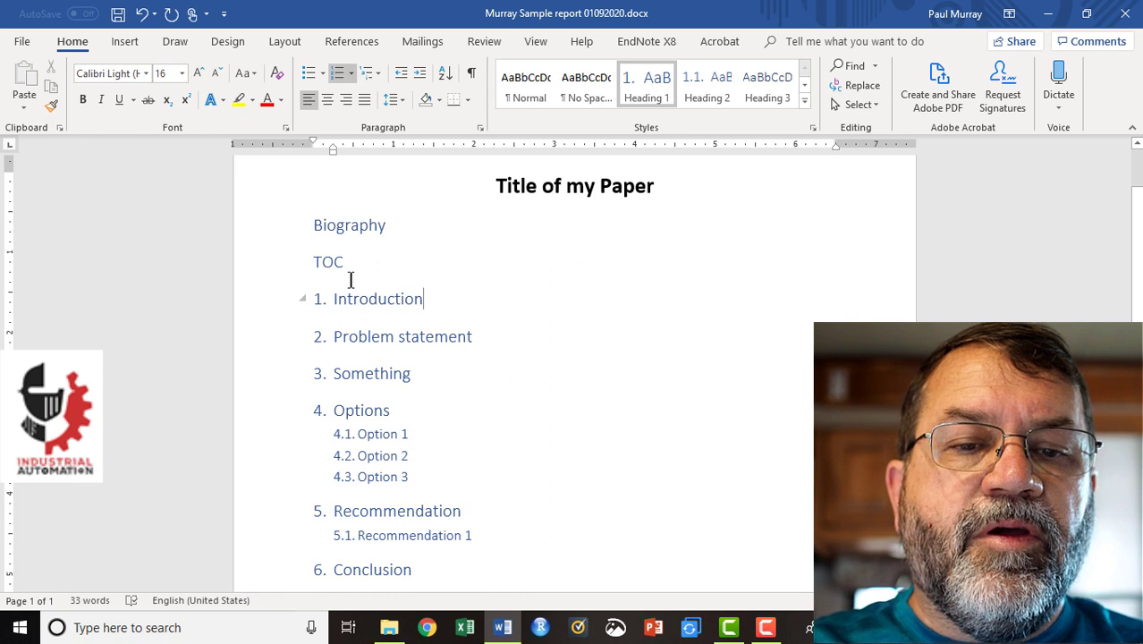
Insert an Automatic Table 1 table of contents on a new line below the TOC heading.
left_click(372, 263)
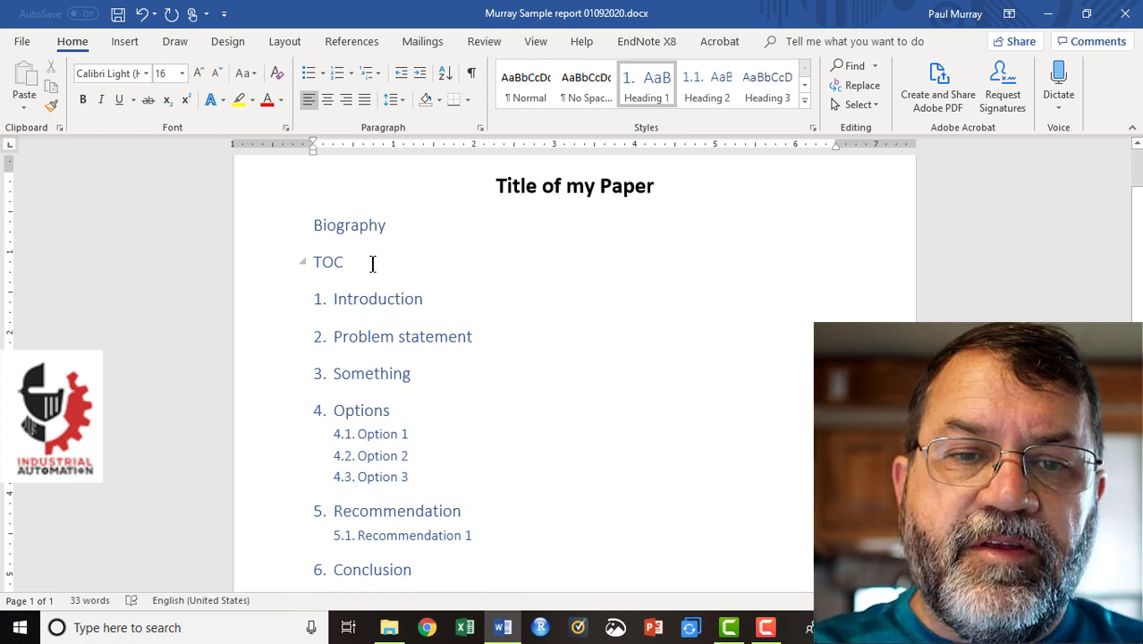
key("Return")
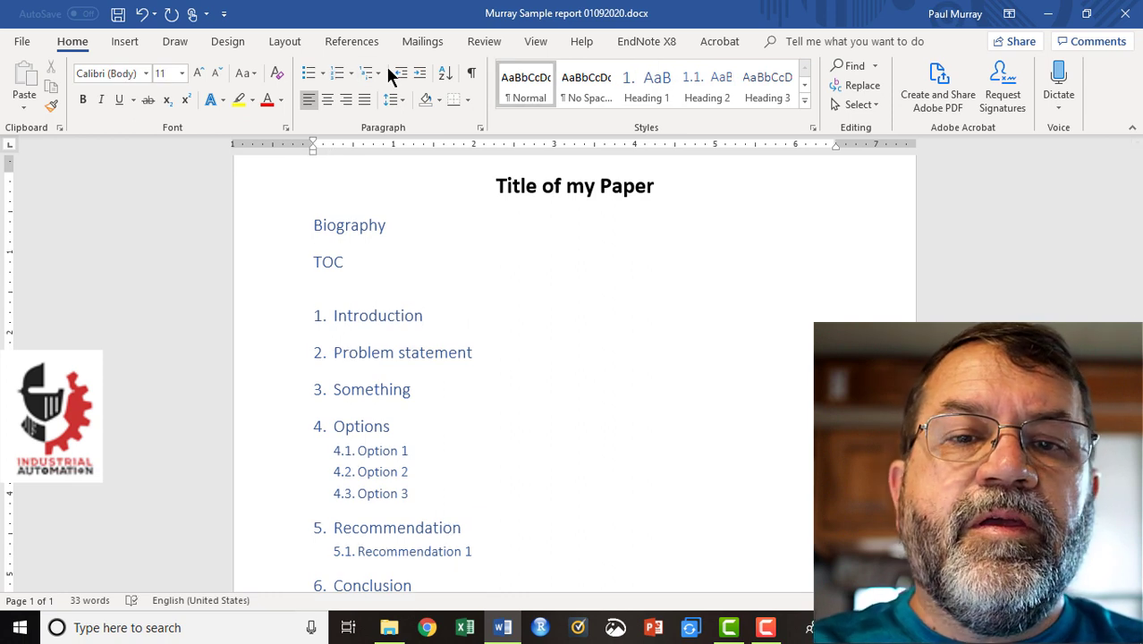
left_click(484, 42)
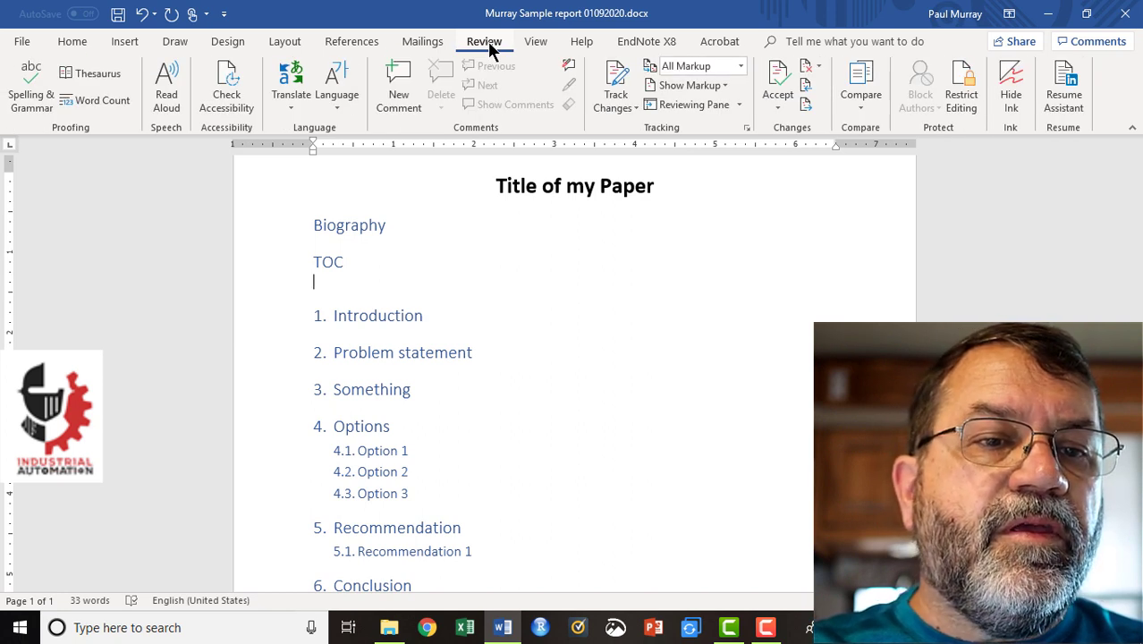
left_click(350, 45)
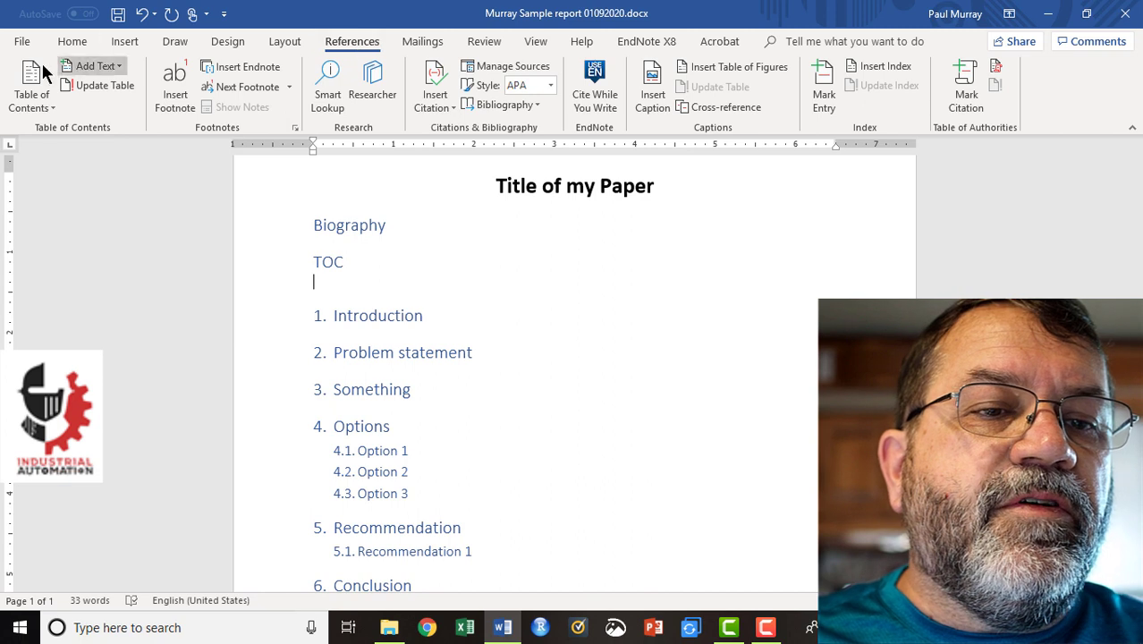
left_click(36, 90)
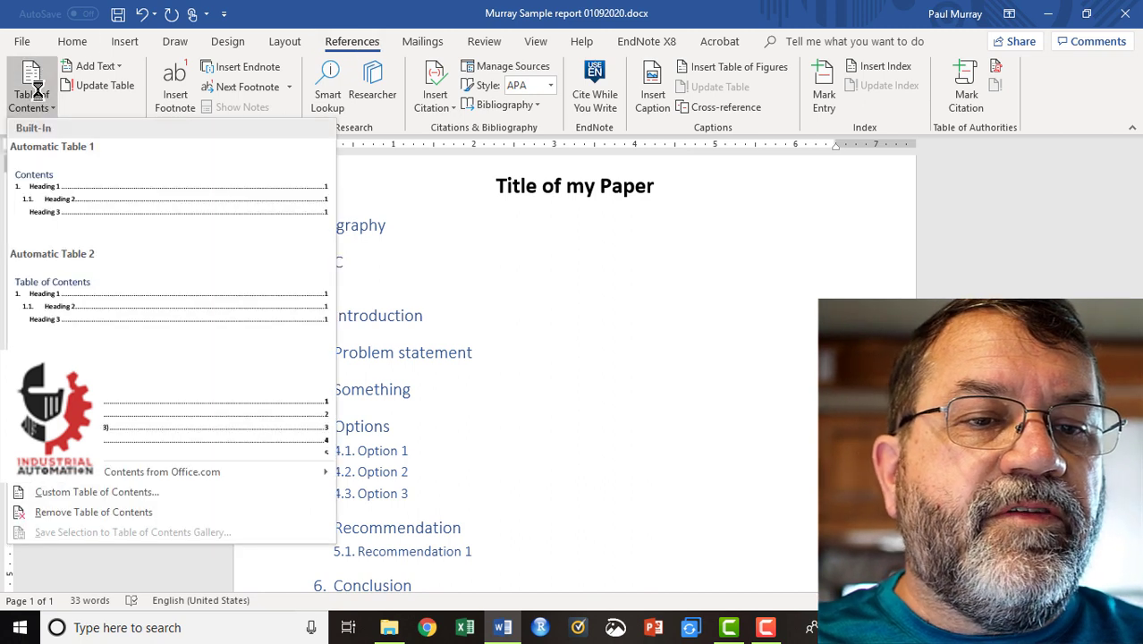
left_click(64, 204)
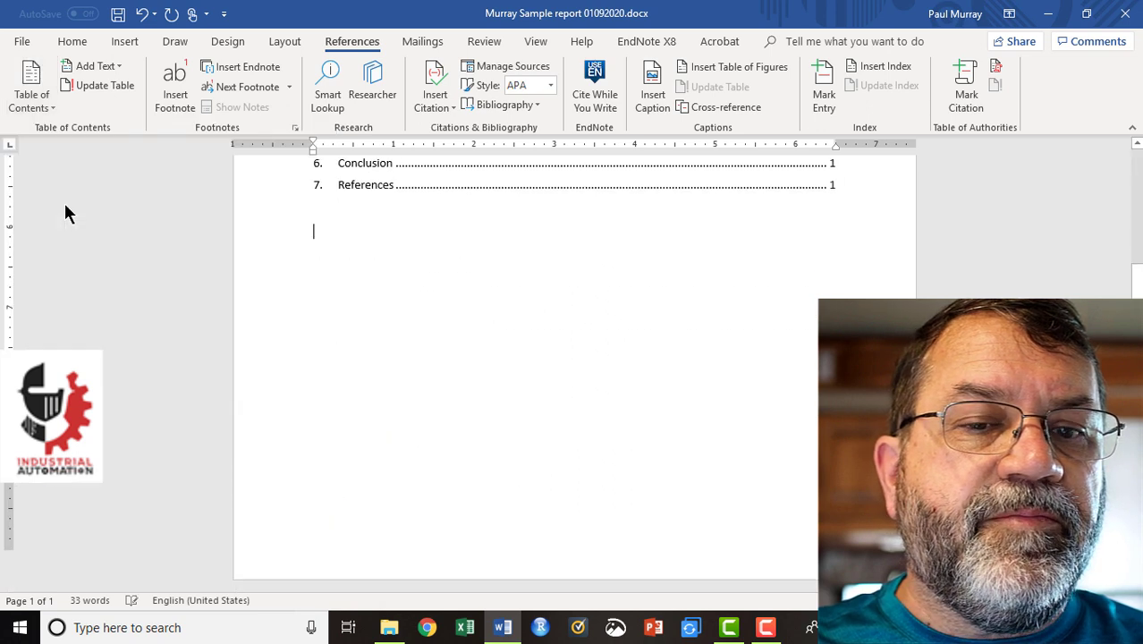
scroll(378, 282, "up", 6)
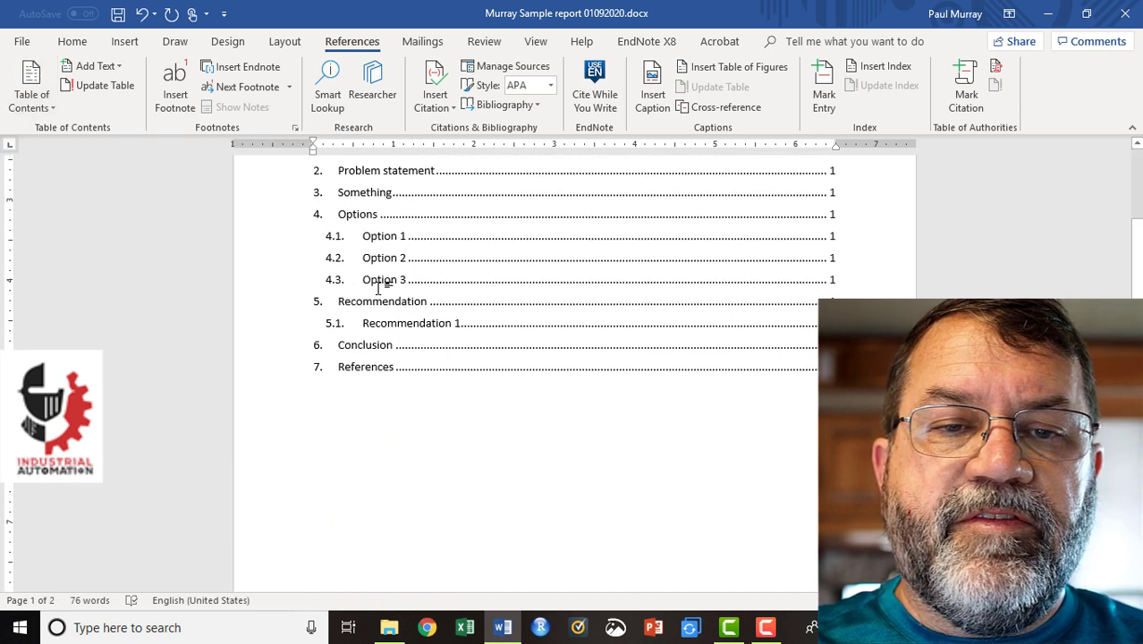
scroll(383, 288, "down", 2)
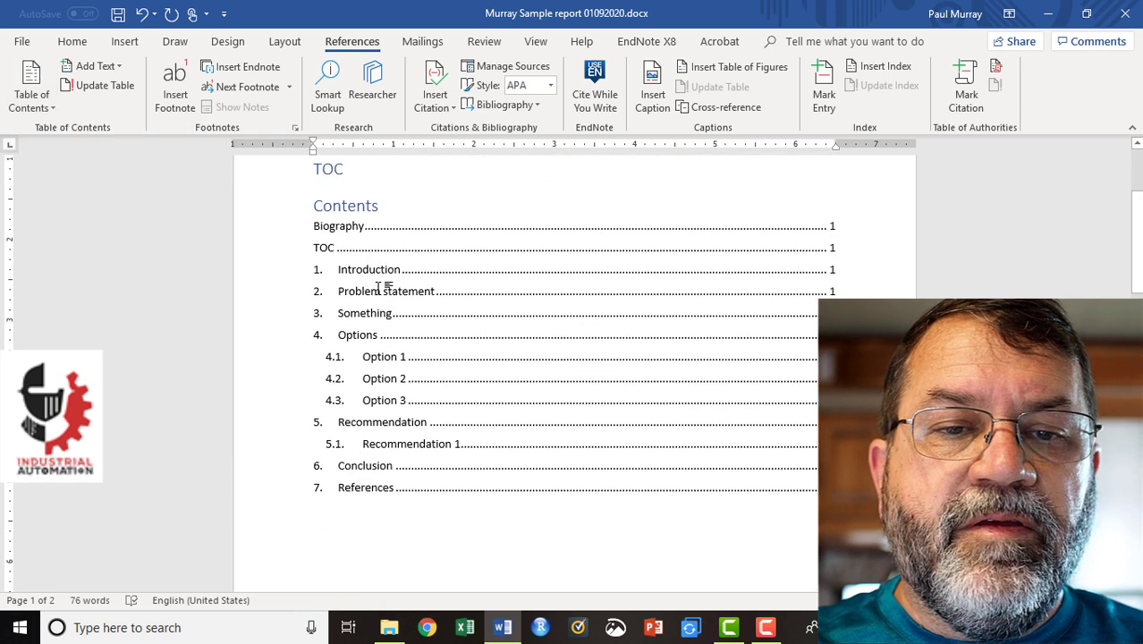
left_click(399, 268)
left_click(314, 534)
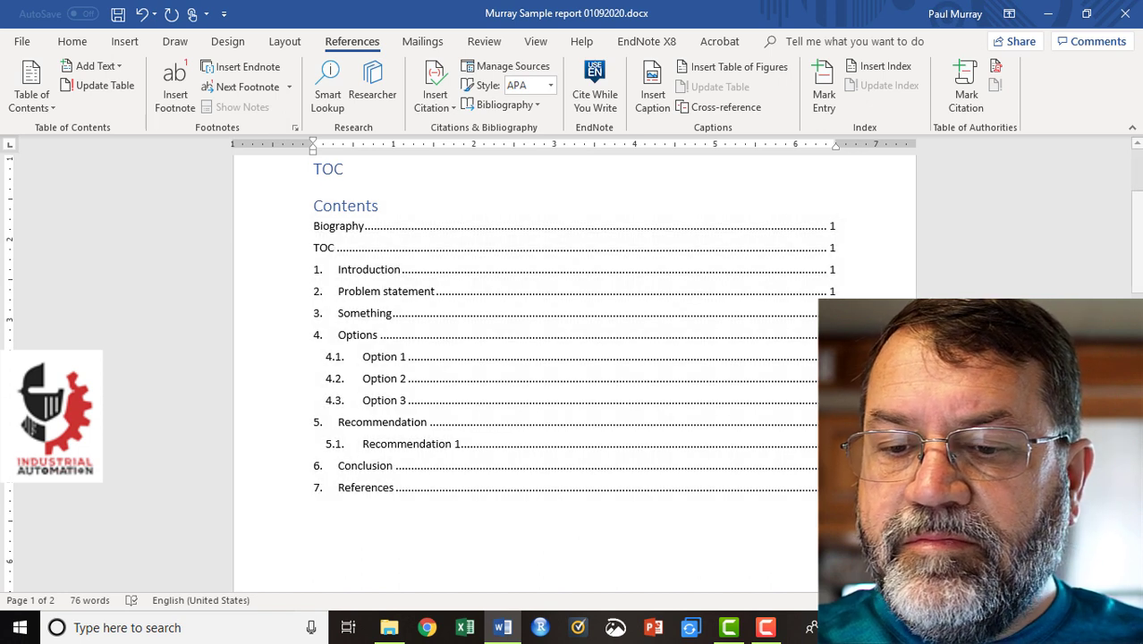
Insert page numbers in the document footer using the bottom-of-page Plain Number 3 style, then return to the body text.
scroll(572, 367, "down", 4)
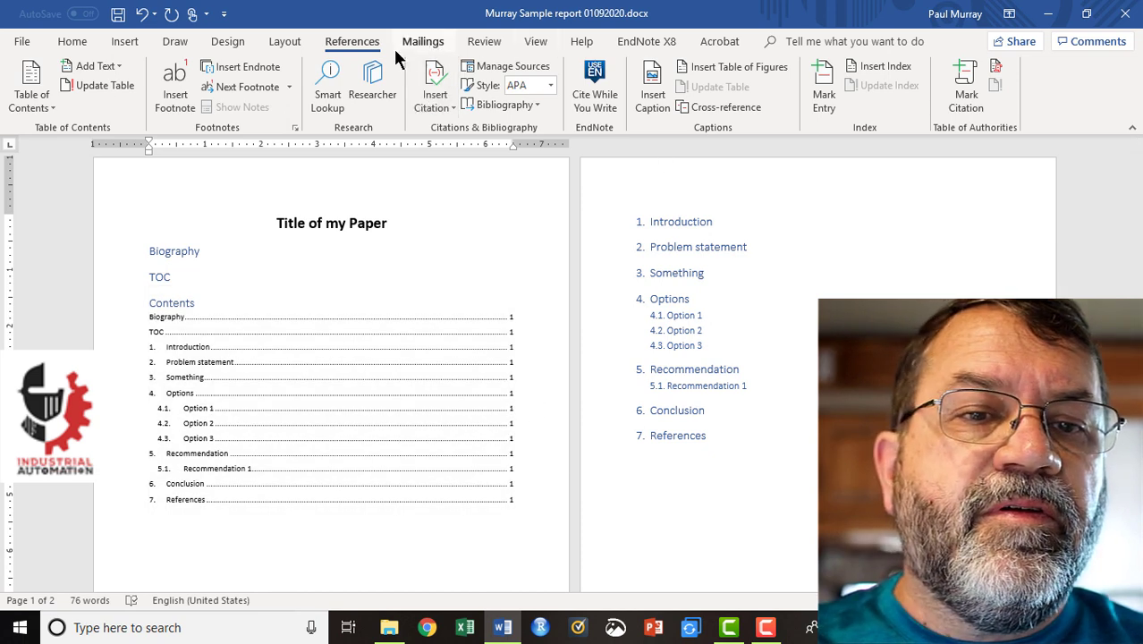
left_click(125, 42)
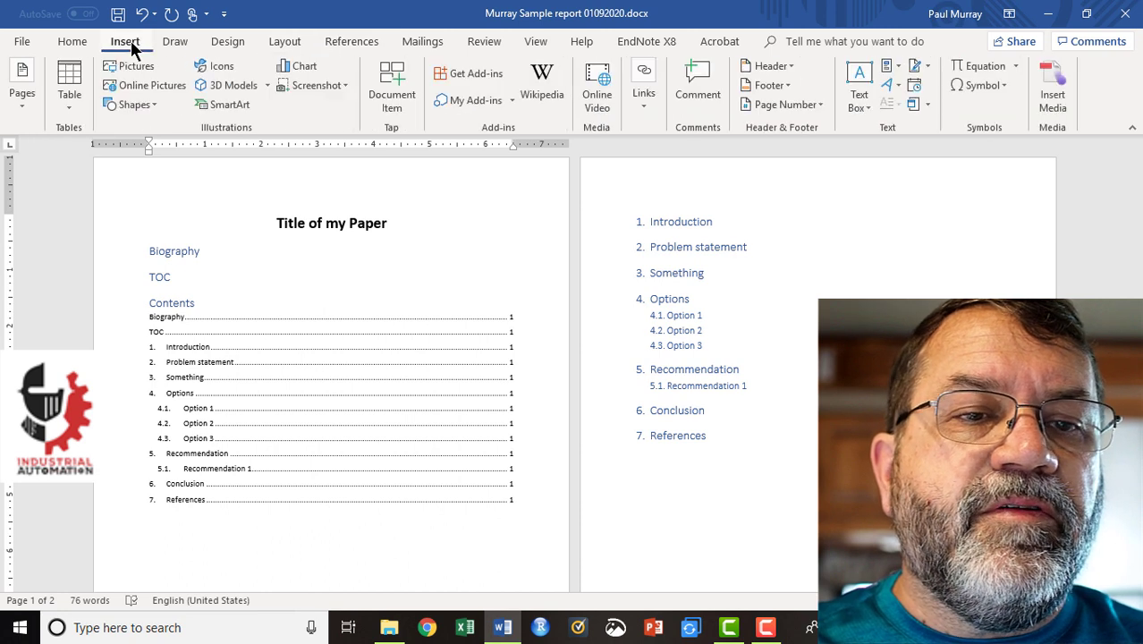
left_click(788, 105)
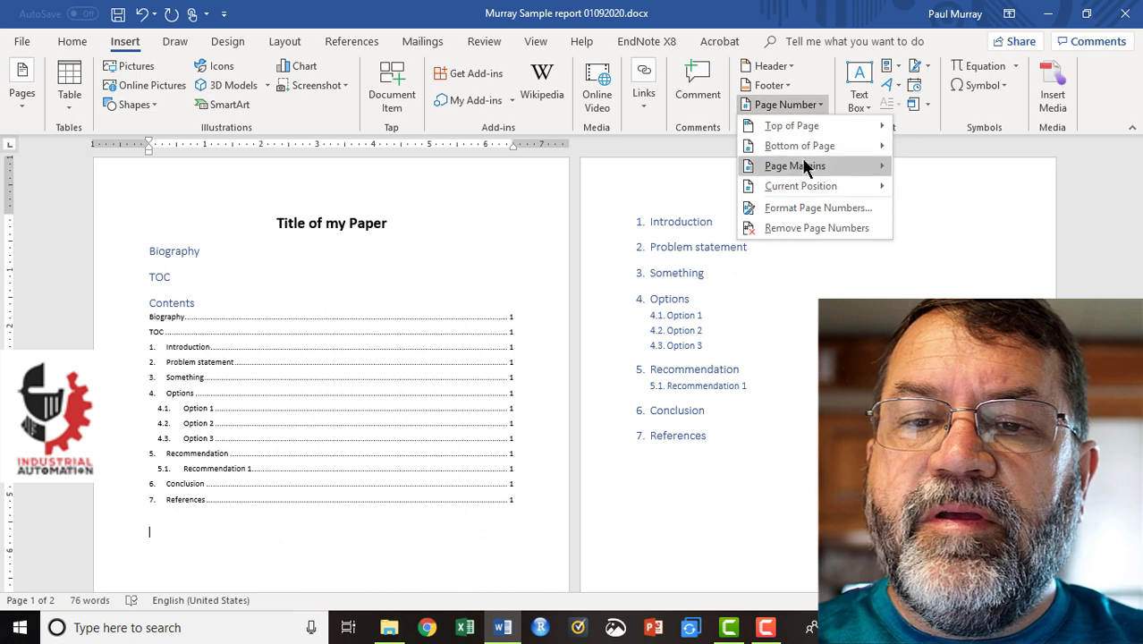
mouse_move(820, 148)
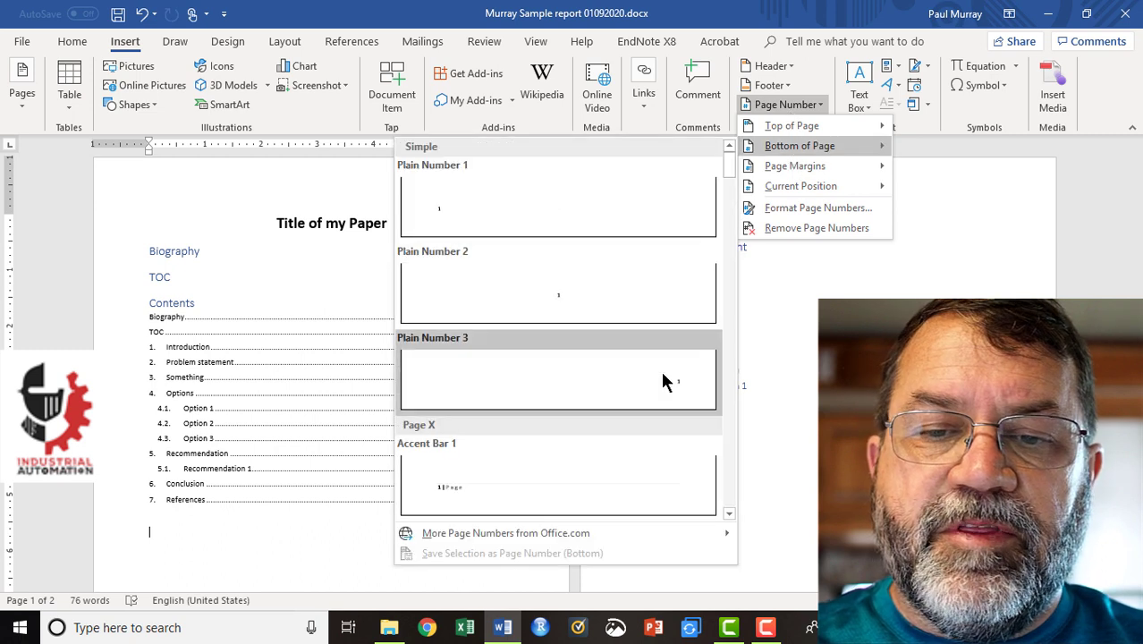
left_click(666, 381)
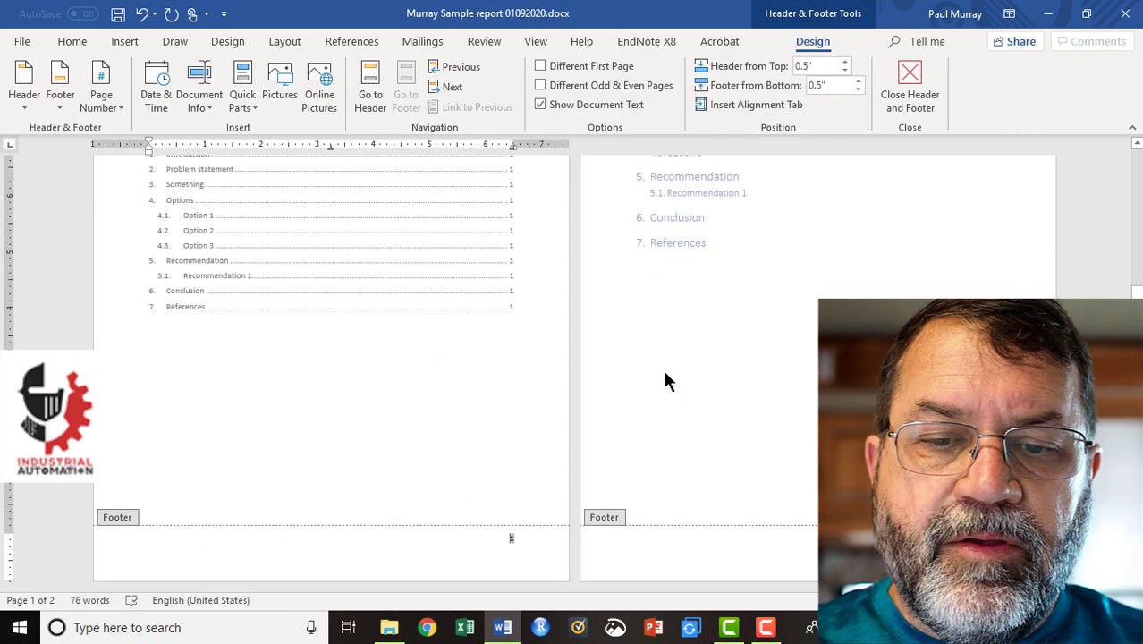
double_click(685, 358)
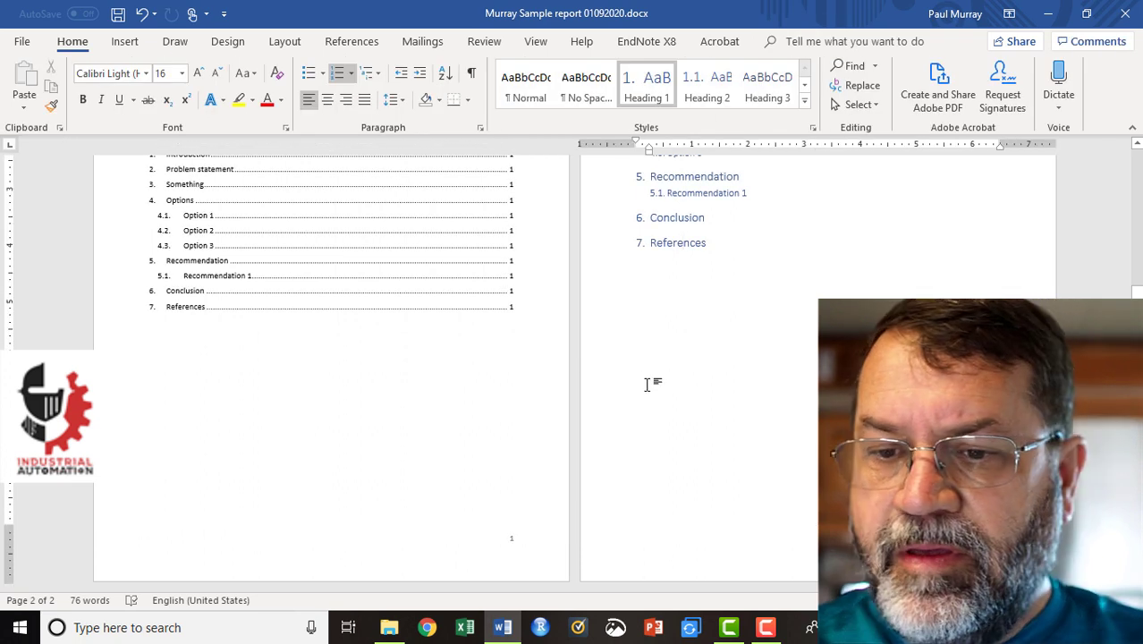
left_click(483, 442)
scroll(633, 492, "up", 5)
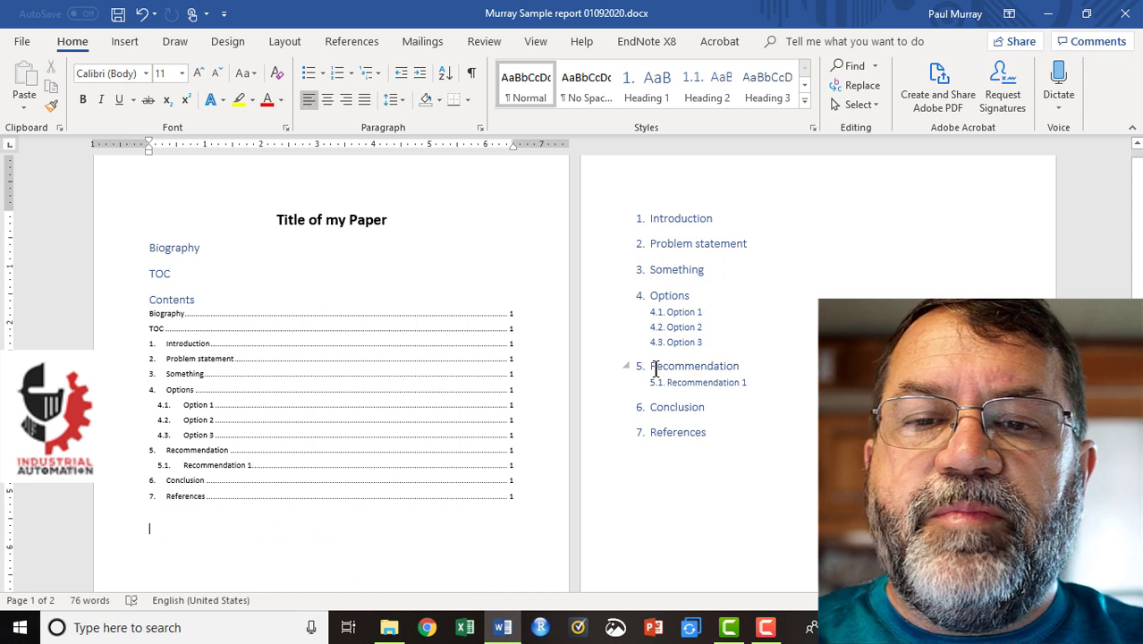
Insert page breaks before the numbered headings from Problem statement to References so each main section starts on its own page.
left_click(650, 435)
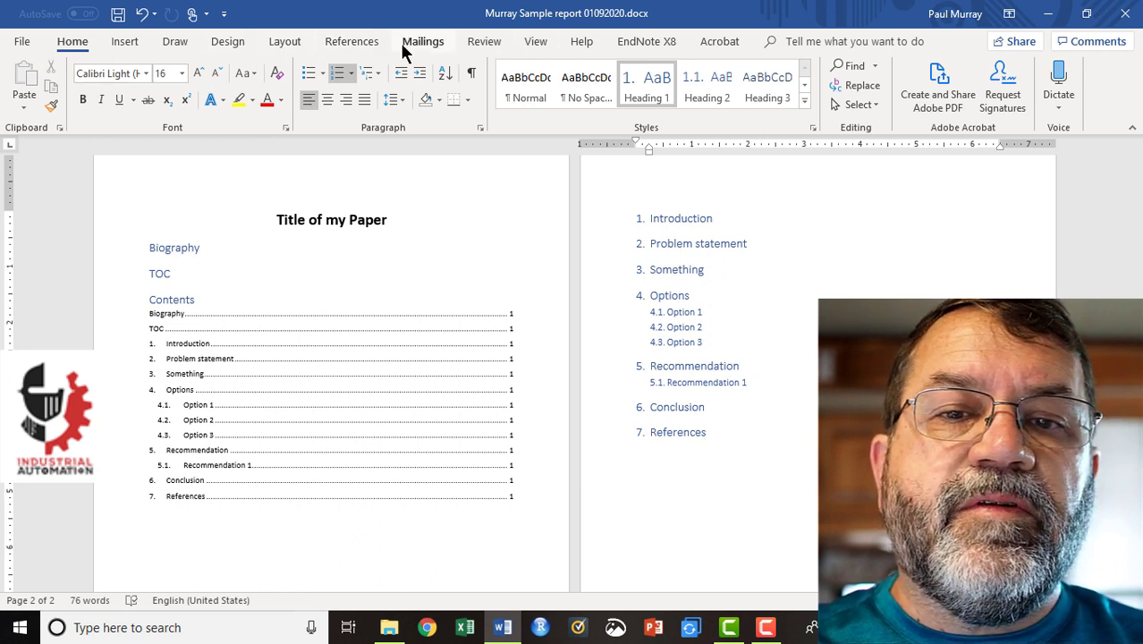
left_click(126, 43)
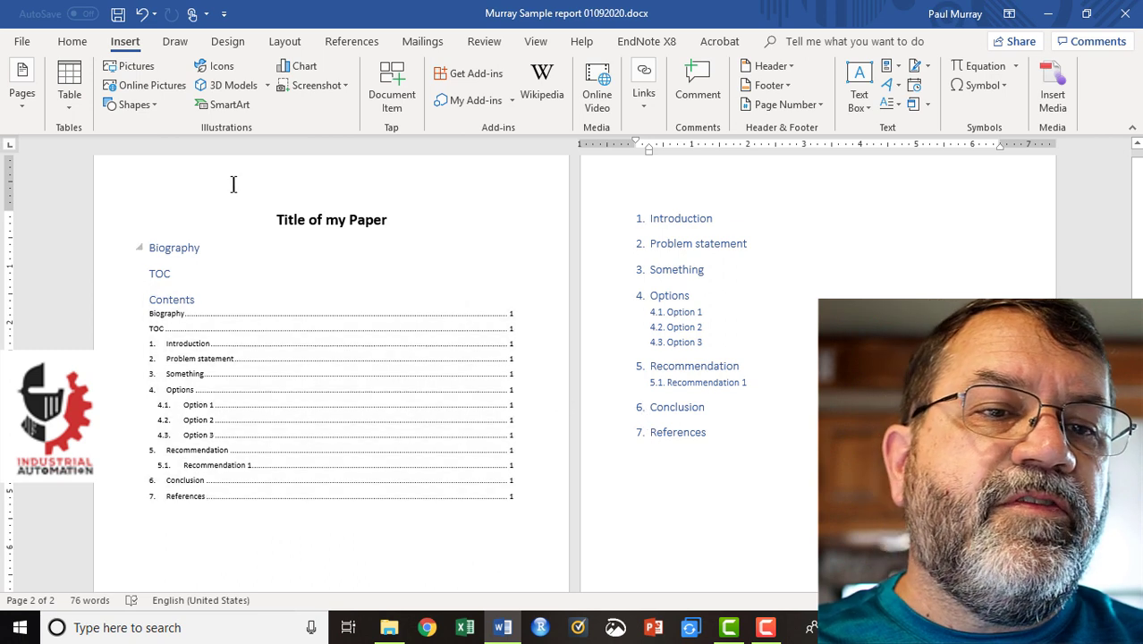
left_click(24, 109)
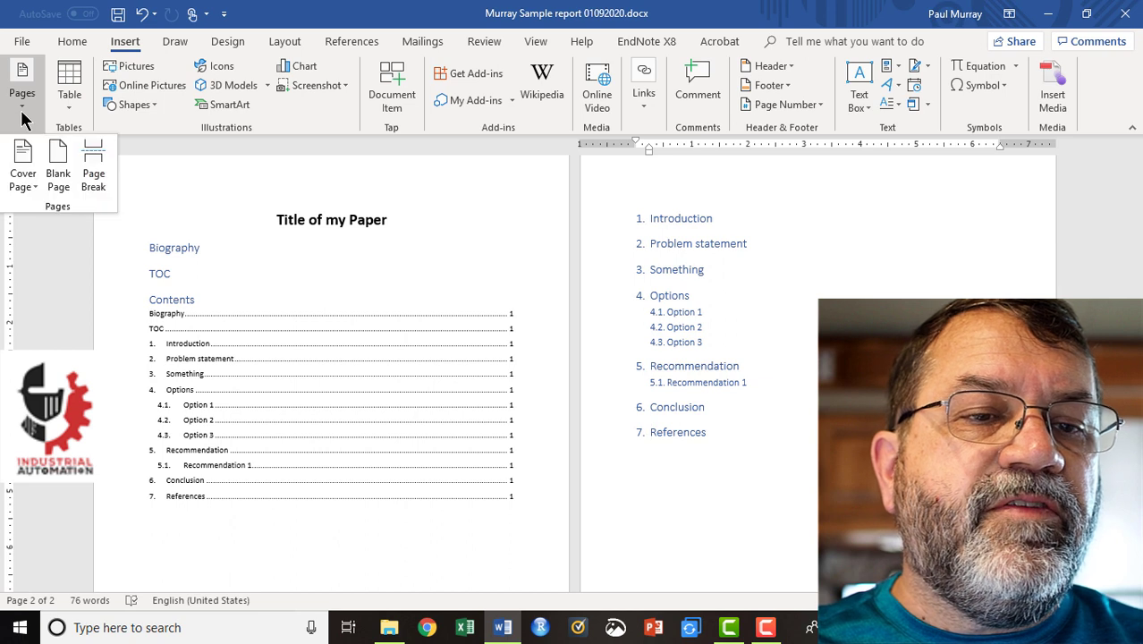
left_click(99, 164)
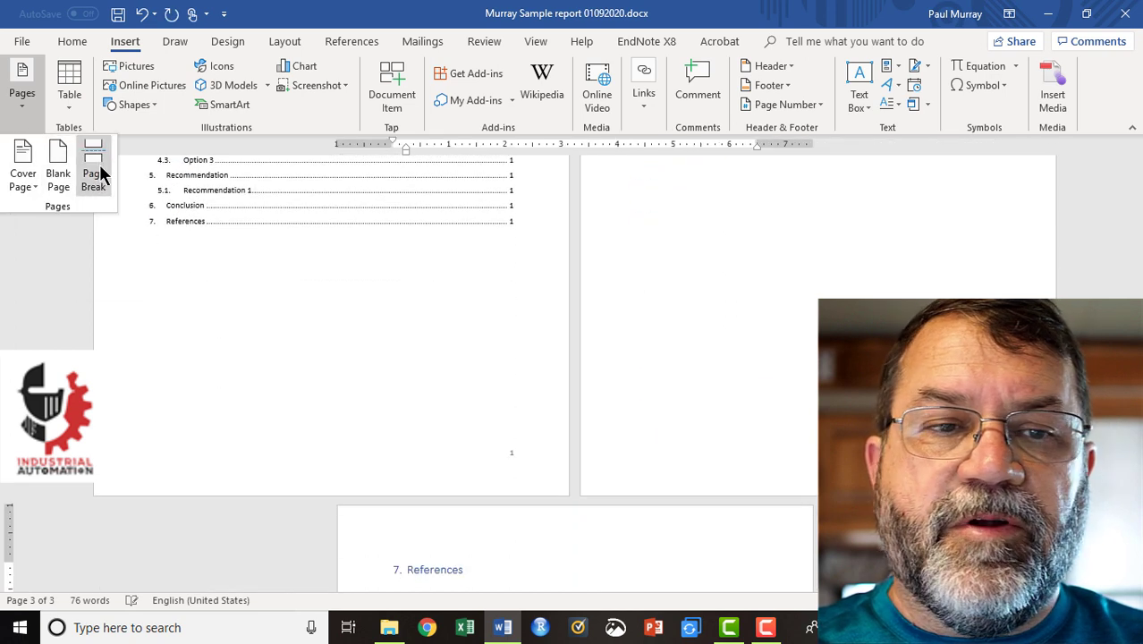
scroll(340, 244, "up", 3)
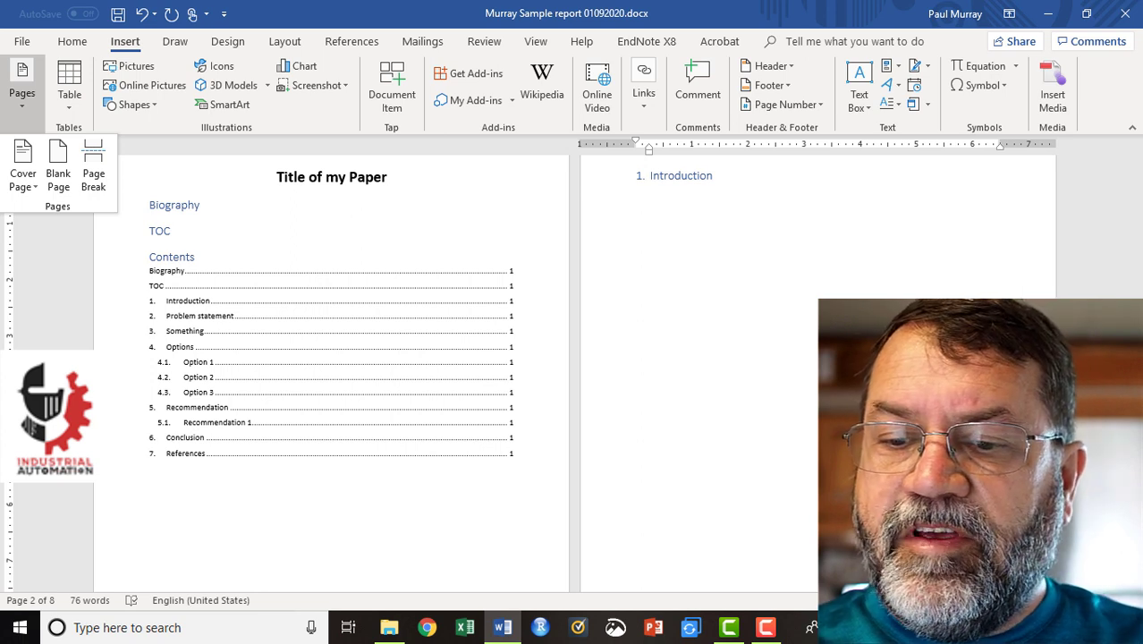
scroll(340, 268, "down", 5)
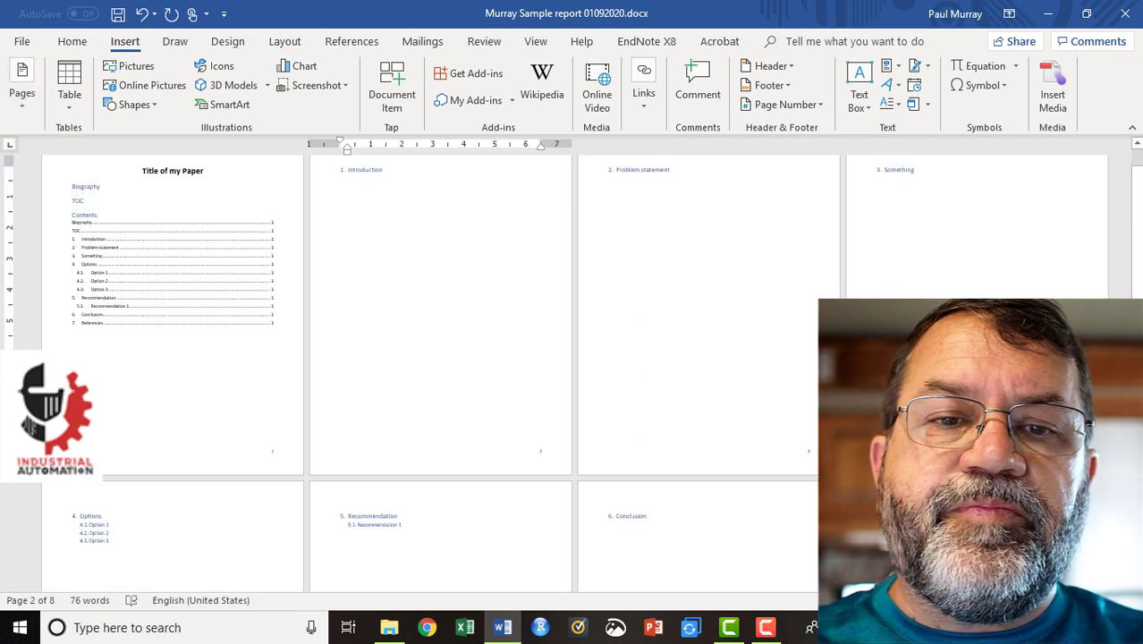
left_click(665, 169)
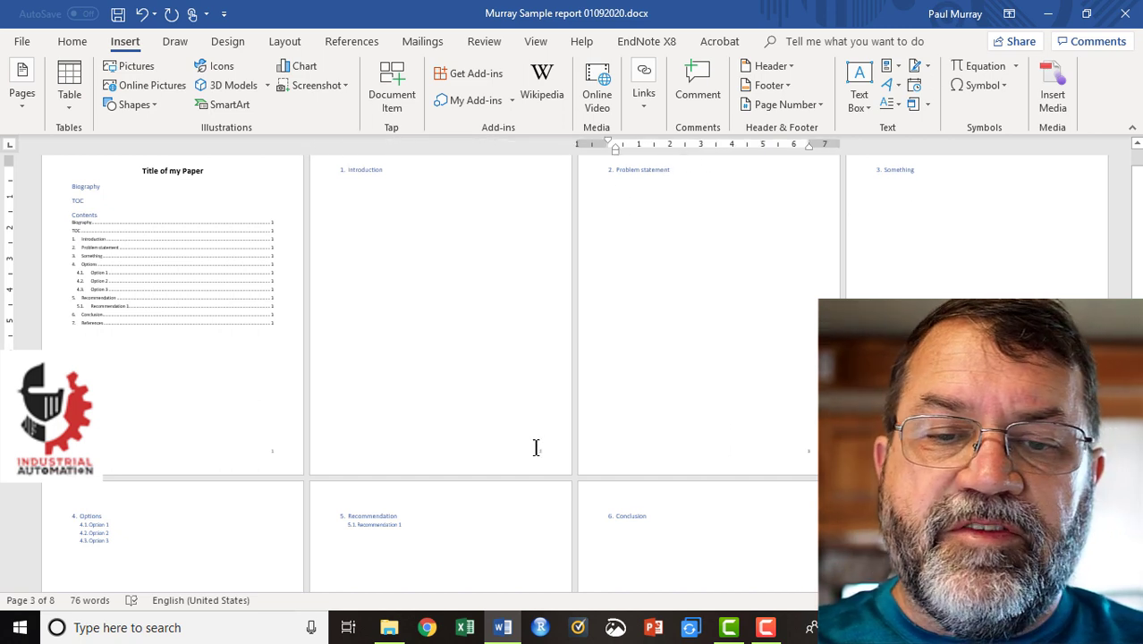
Update the entire table of contents, including its entries and page numbers.
scroll(383, 409, "up", 5, "ctrl")
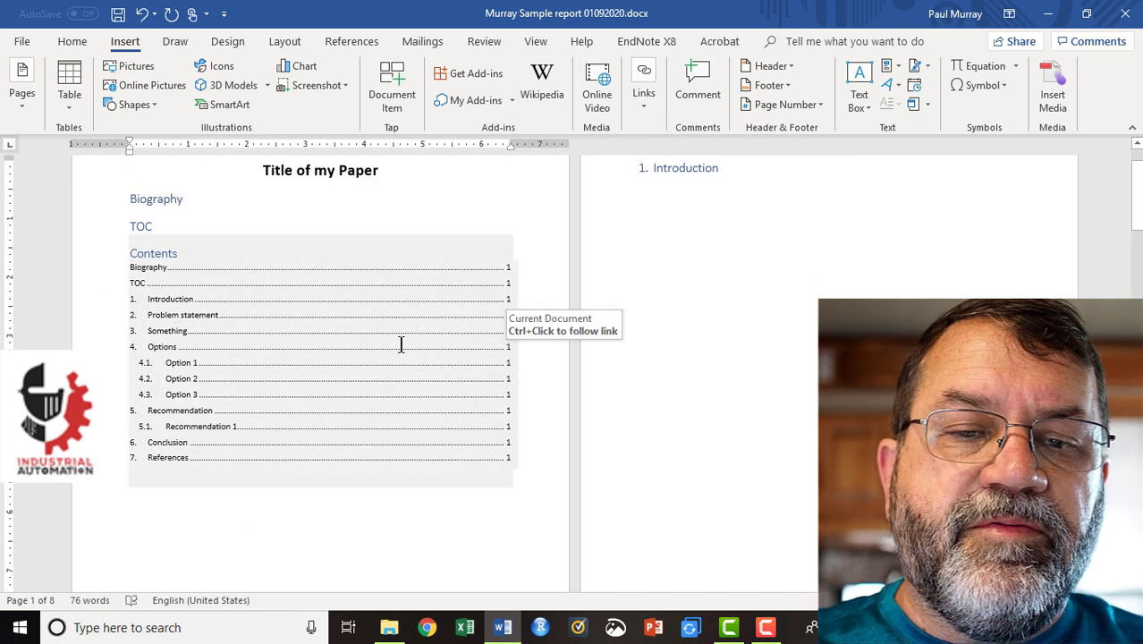
left_click(401, 345)
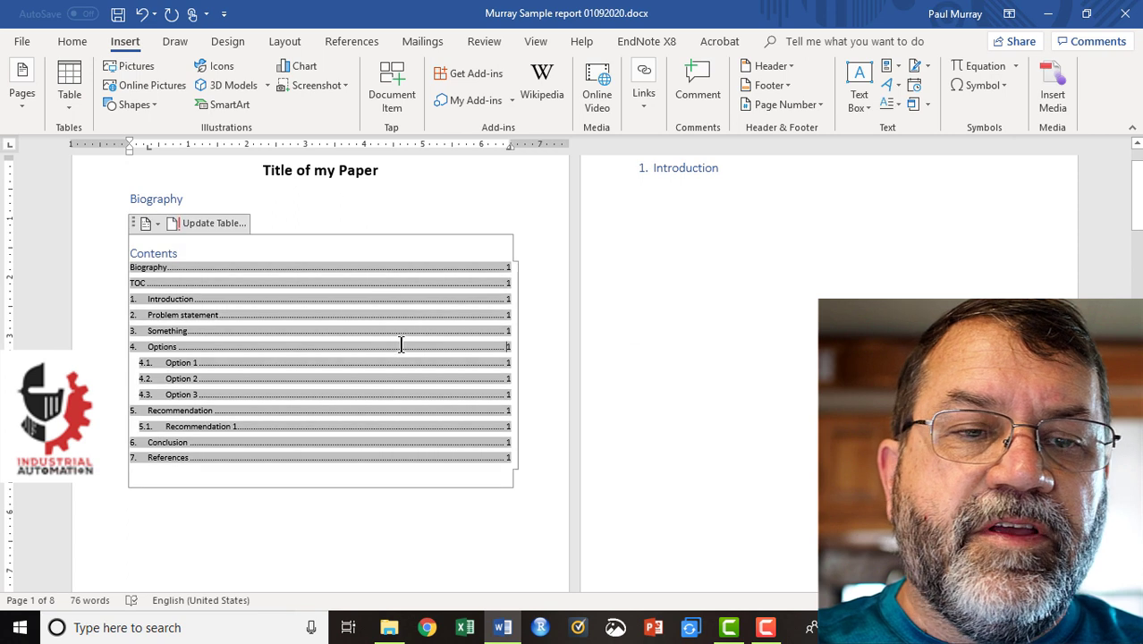
left_click(210, 221)
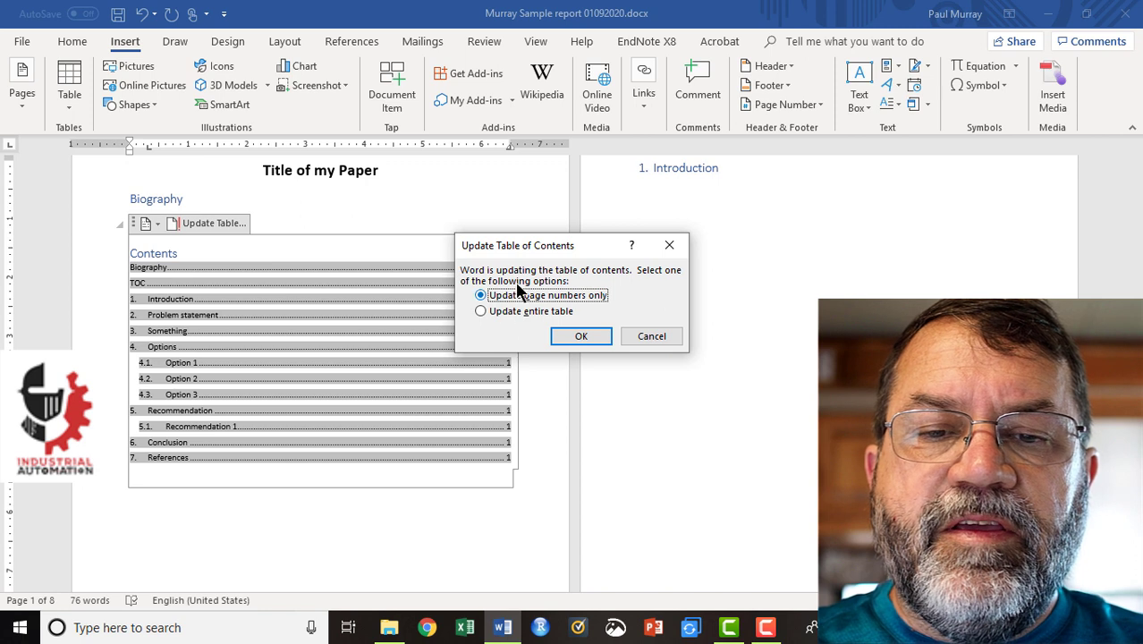
left_click(481, 312)
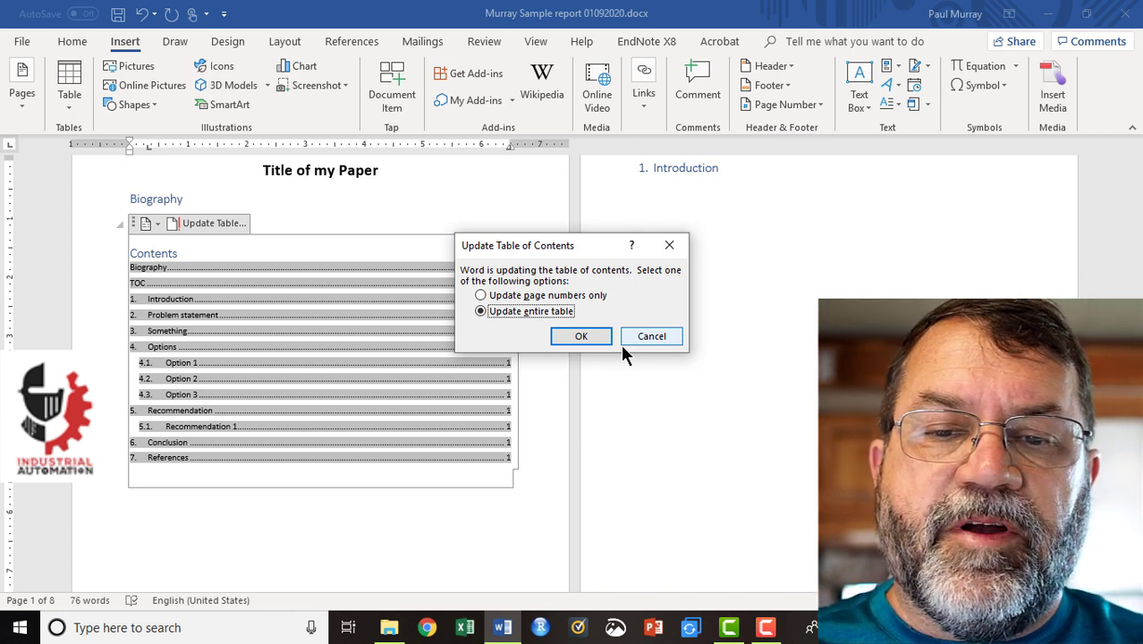
left_click(595, 335)
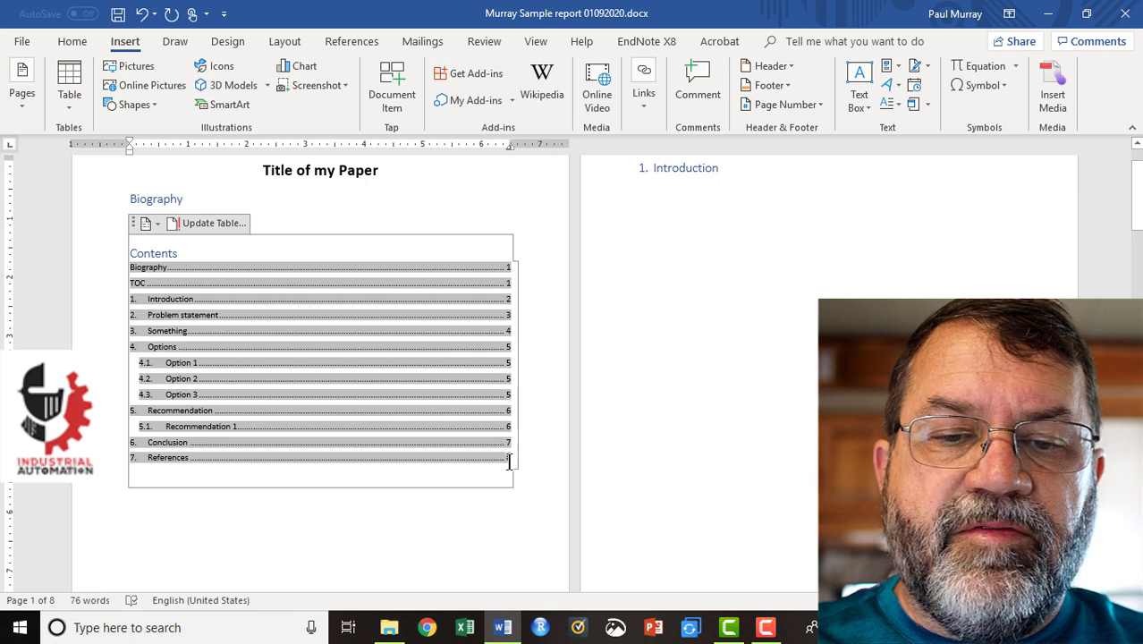
left_click(474, 521)
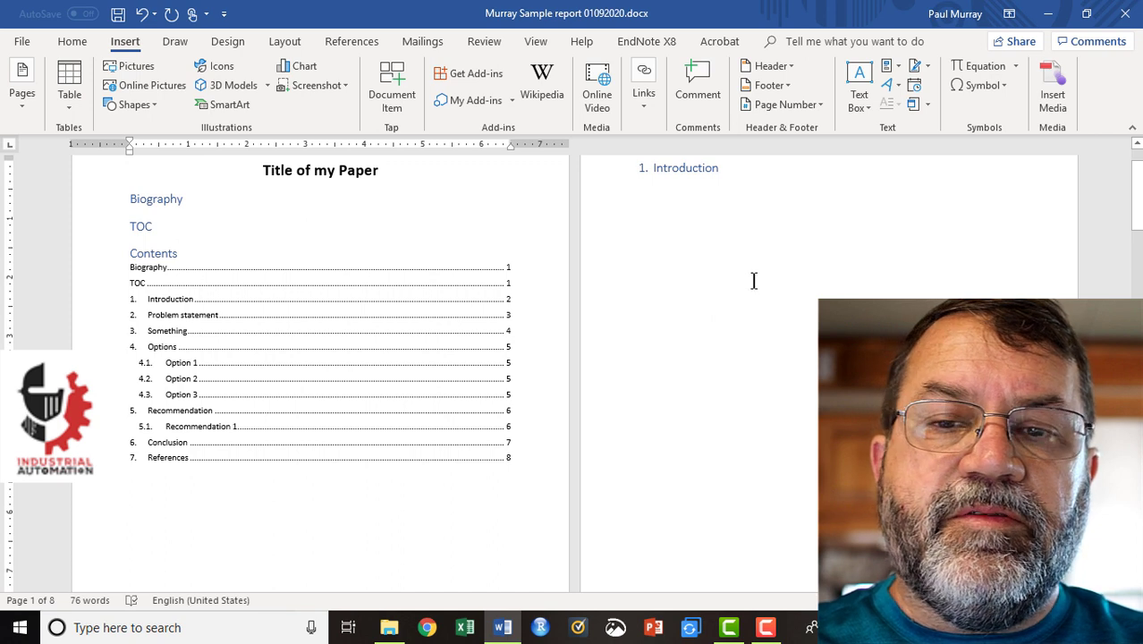
Add a body text line reading "These are the options for the project" below the Options heading.
double_click(757, 185)
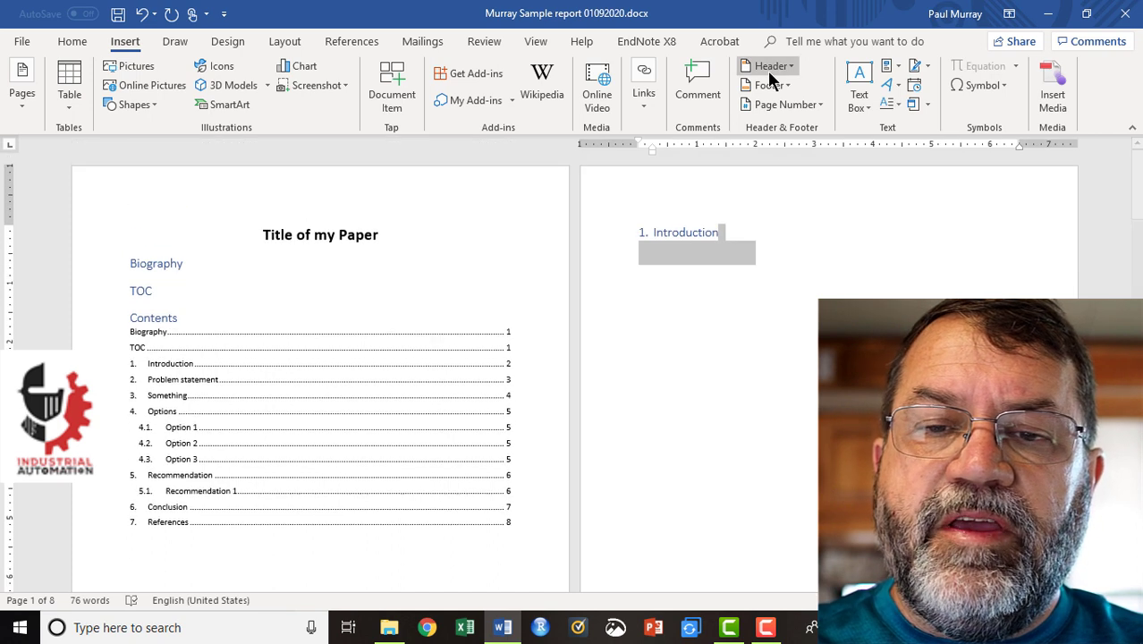
scroll(776, 251, "down", 12)
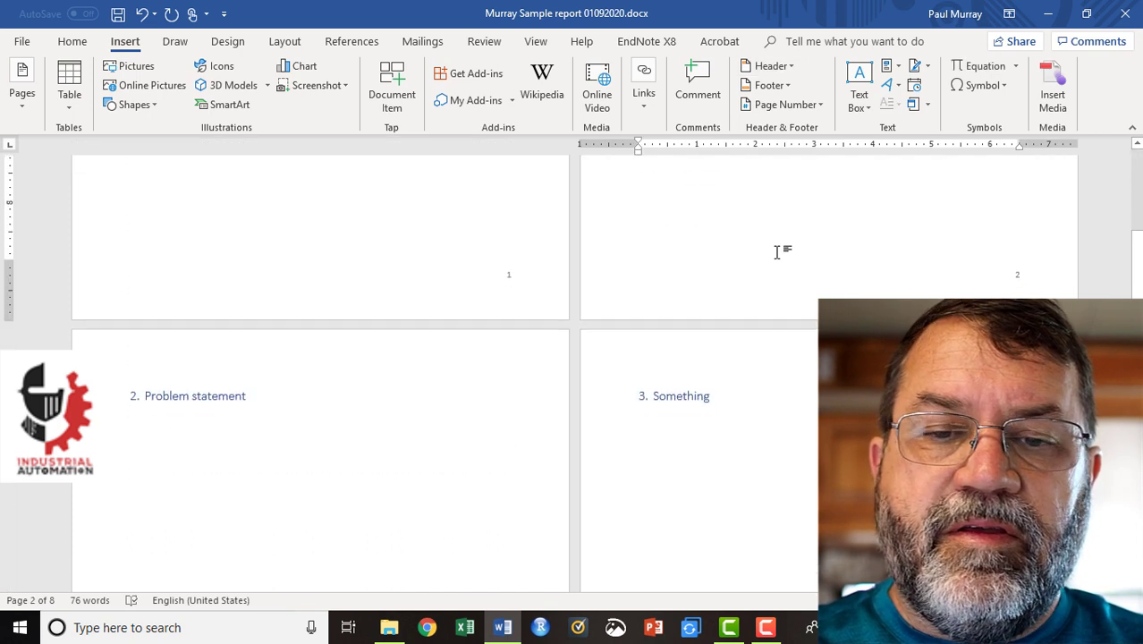
scroll(777, 252, "down", 5)
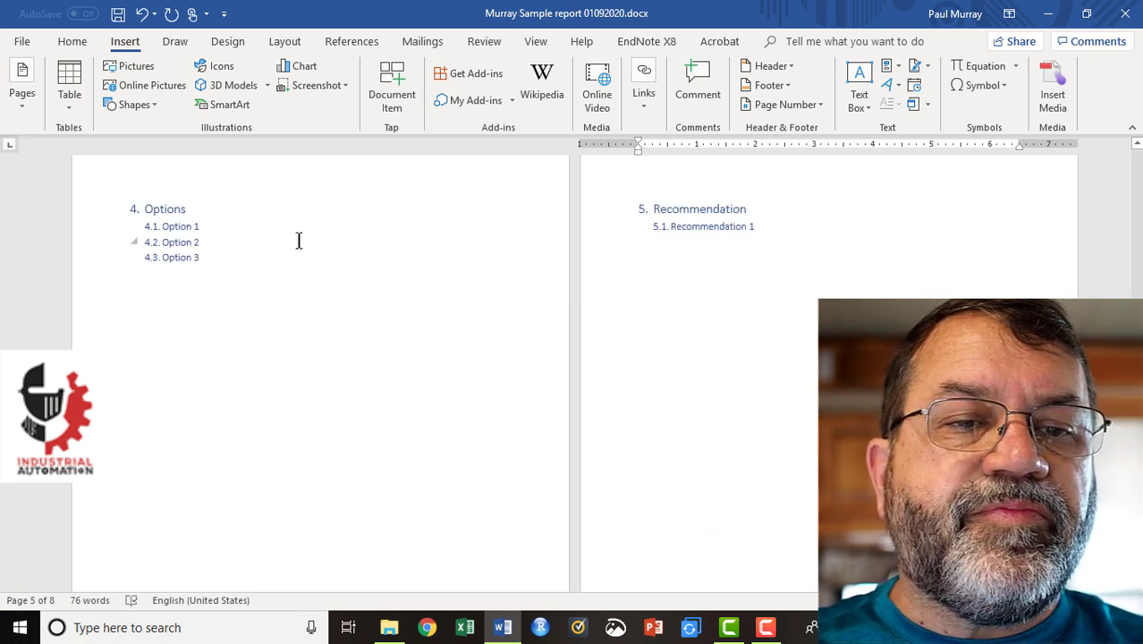
left_click(212, 215)
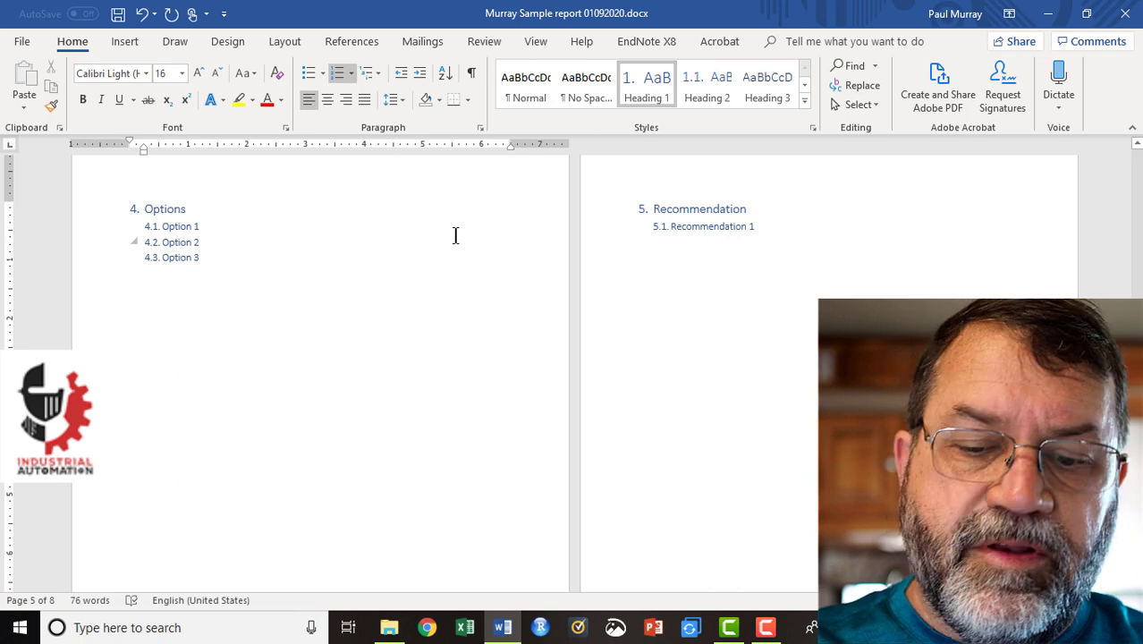
key("Return")
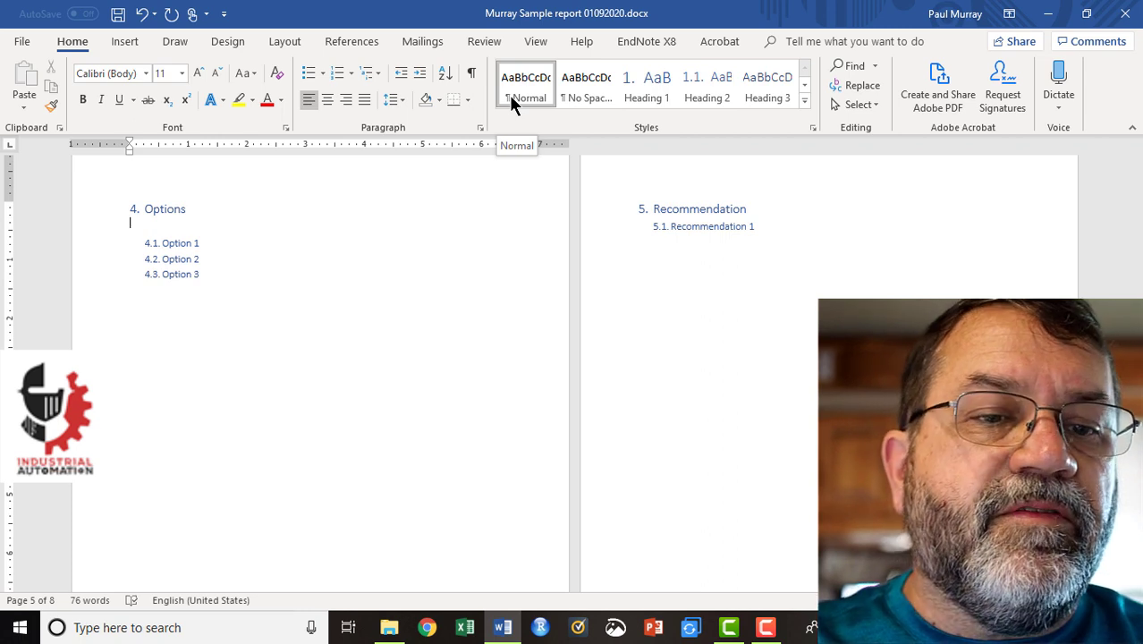
type("Th")
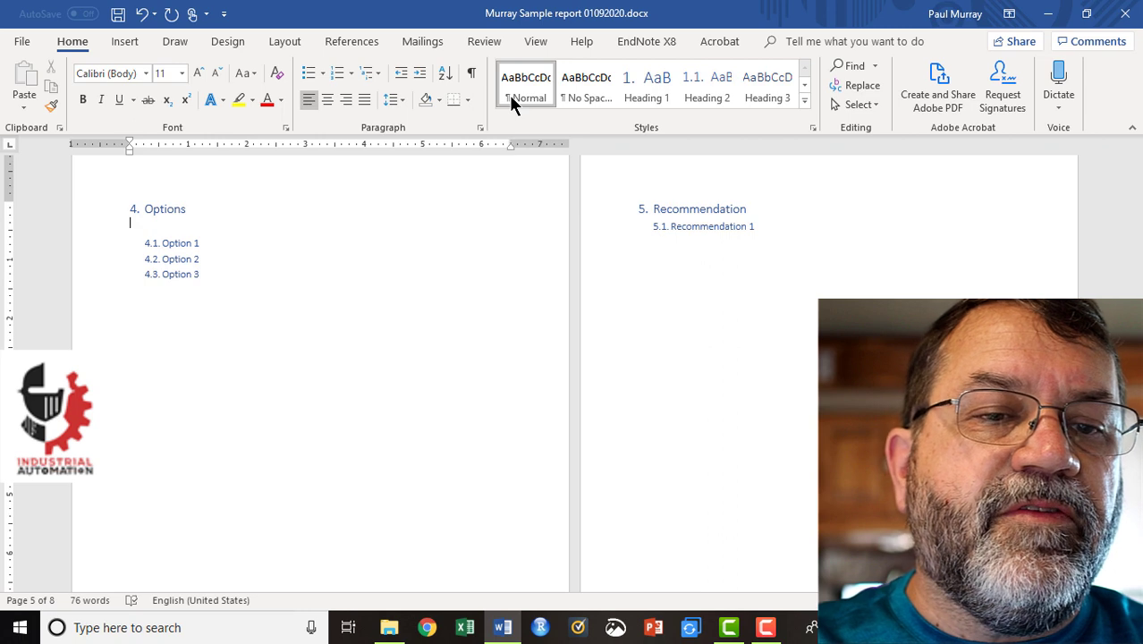
type("ese are the ")
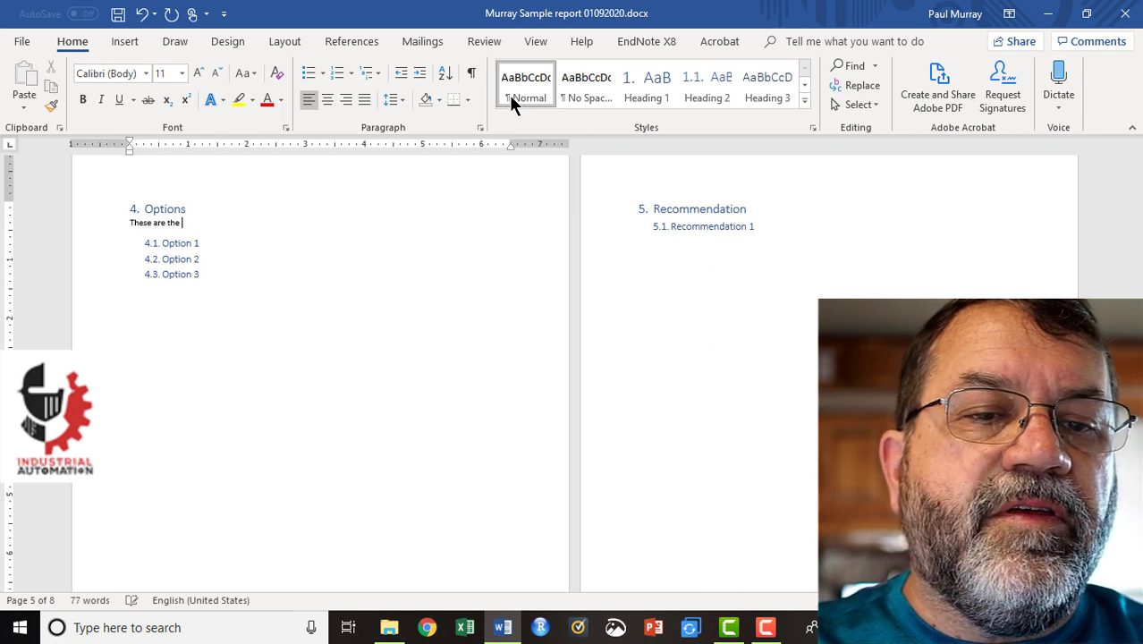
type("options for the proej")
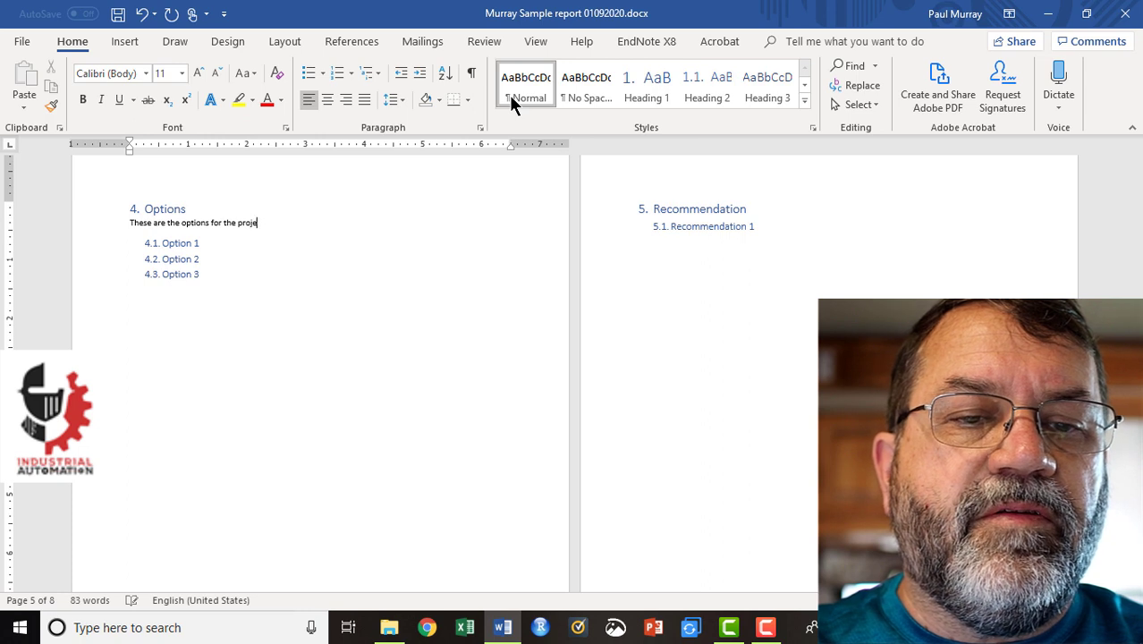
type("t")
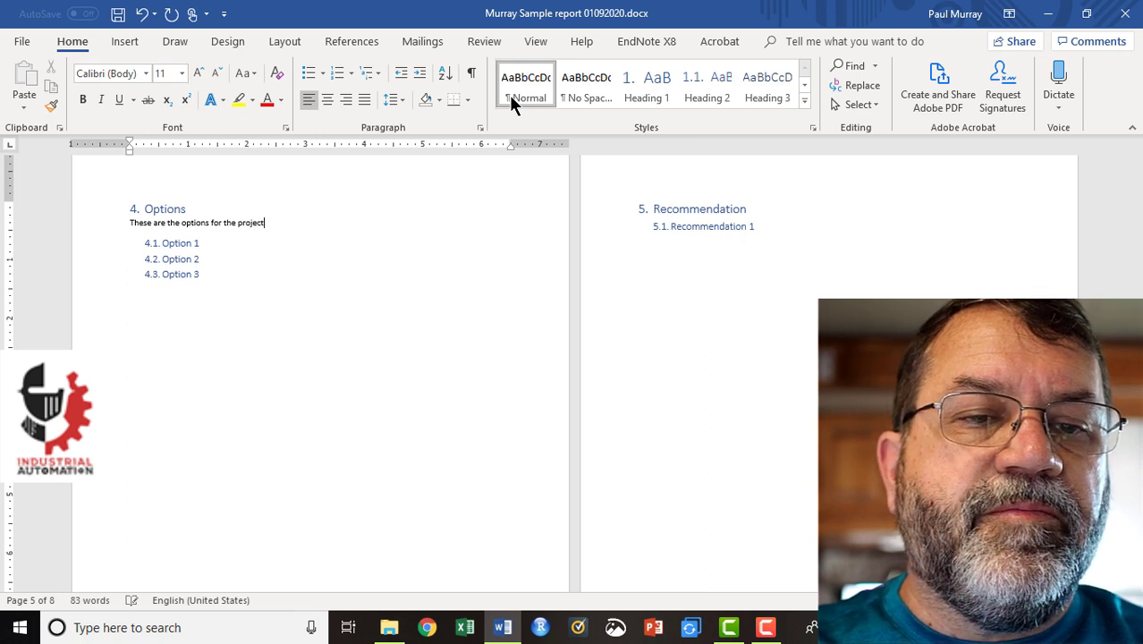
Add a body text line reading "The first option is to do nothing." below the Option 1 subheading.
left_click(224, 250)
left_click(224, 239)
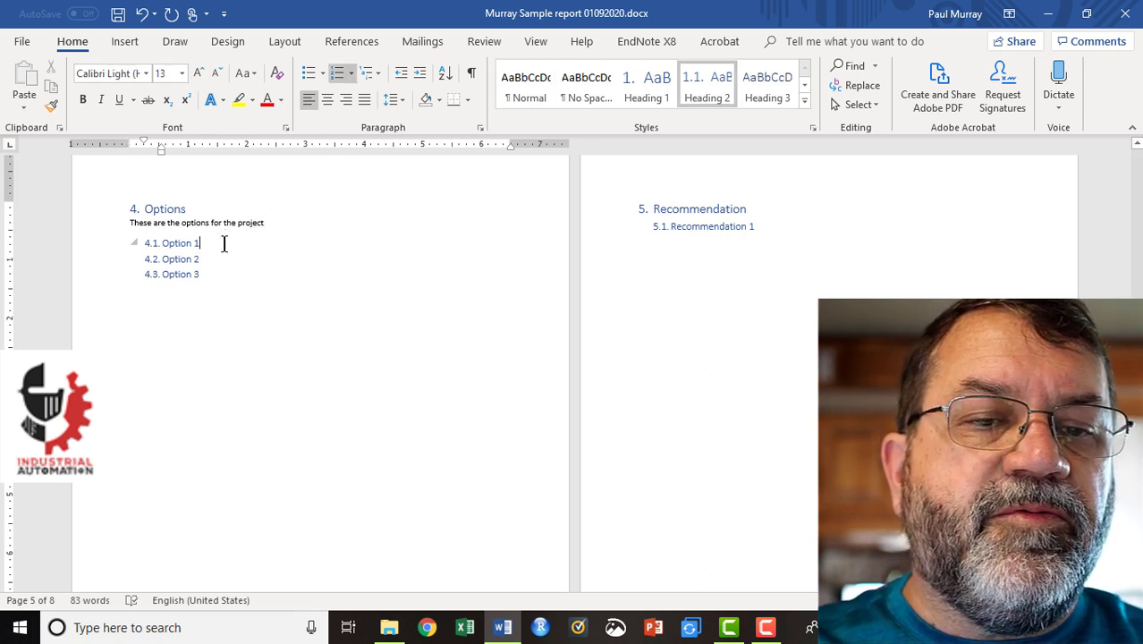
key("Return")
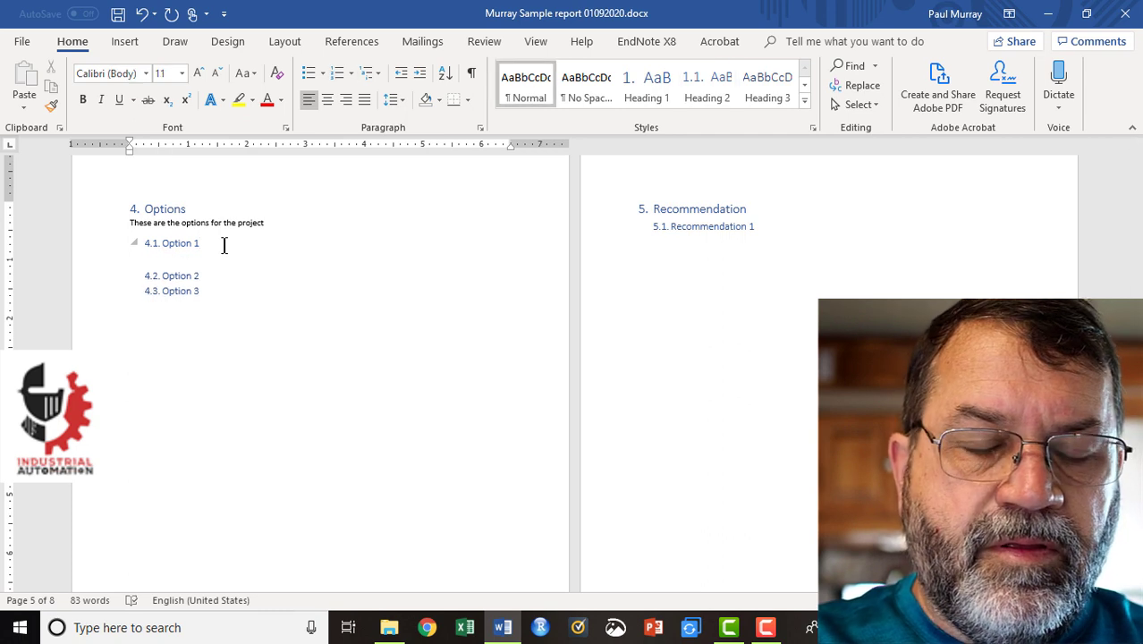
type("The first op")
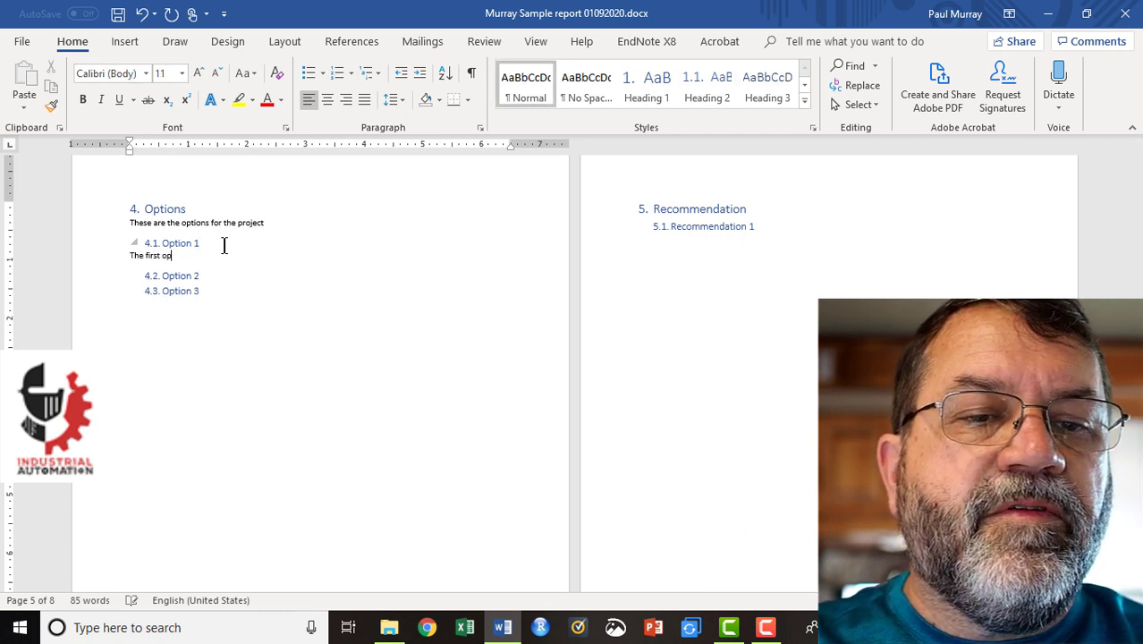
type("tion is to ")
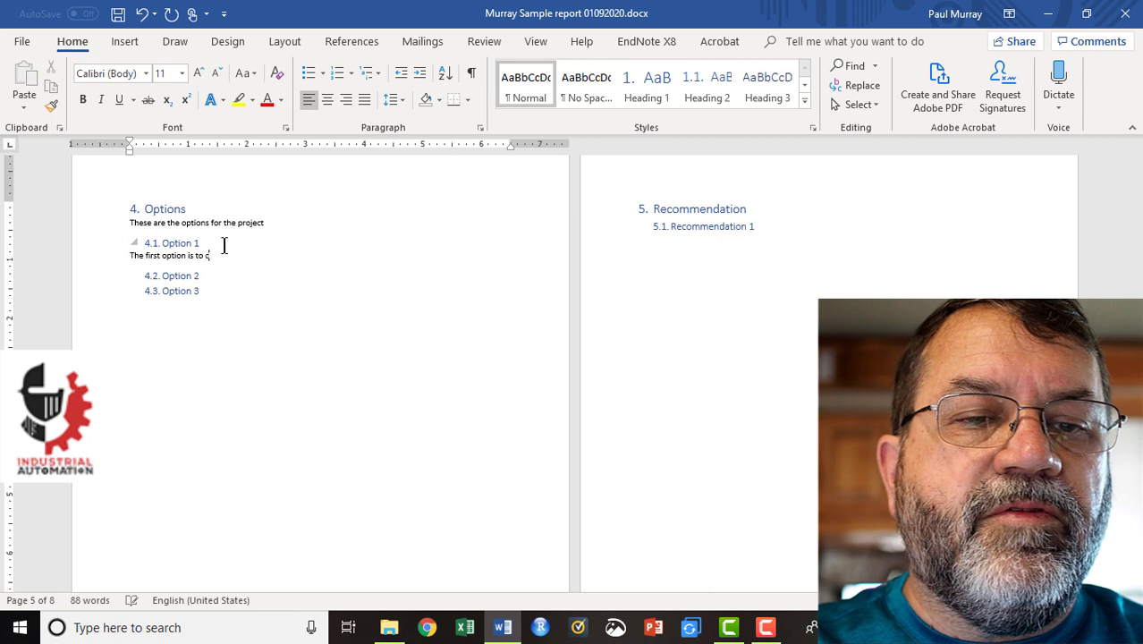
type("do nothing.")
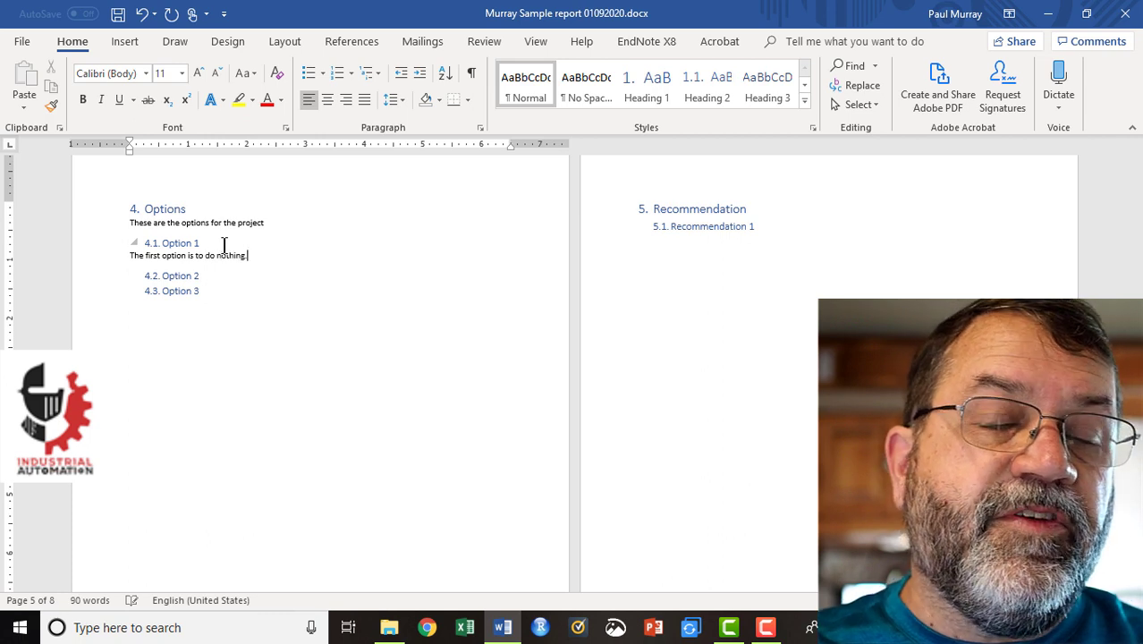
scroll(227, 276, "up", 4)
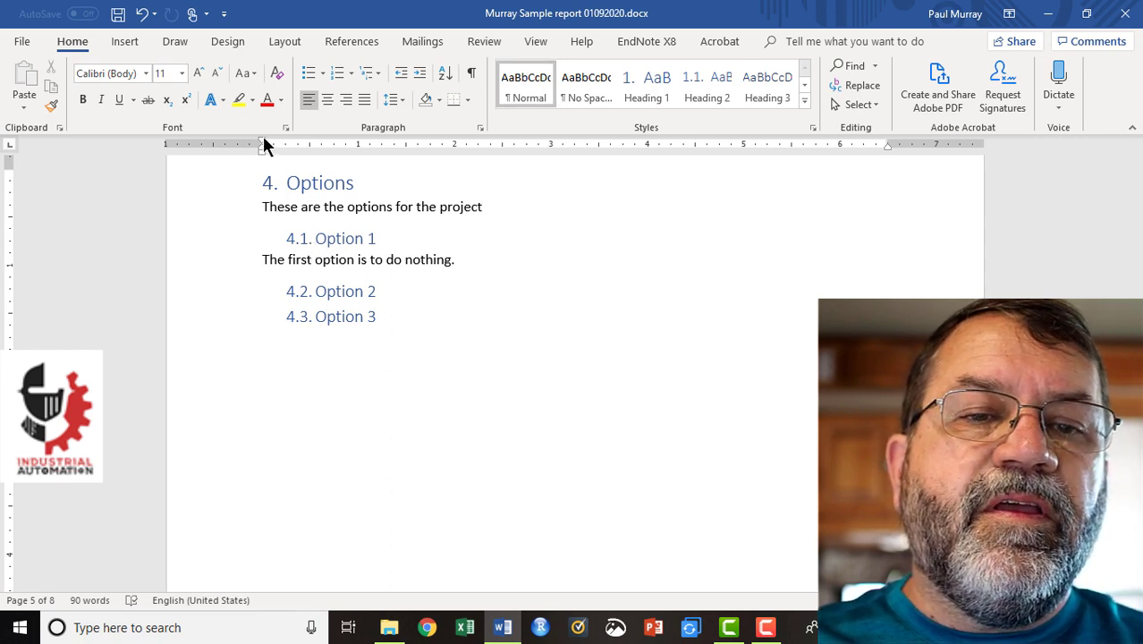
Indent the first line of the body paragraph under Option 1 by about 0.55 inch.
left_click_drag(260, 141, 305, 143)
left_click_drag(313, 142, 316, 141)
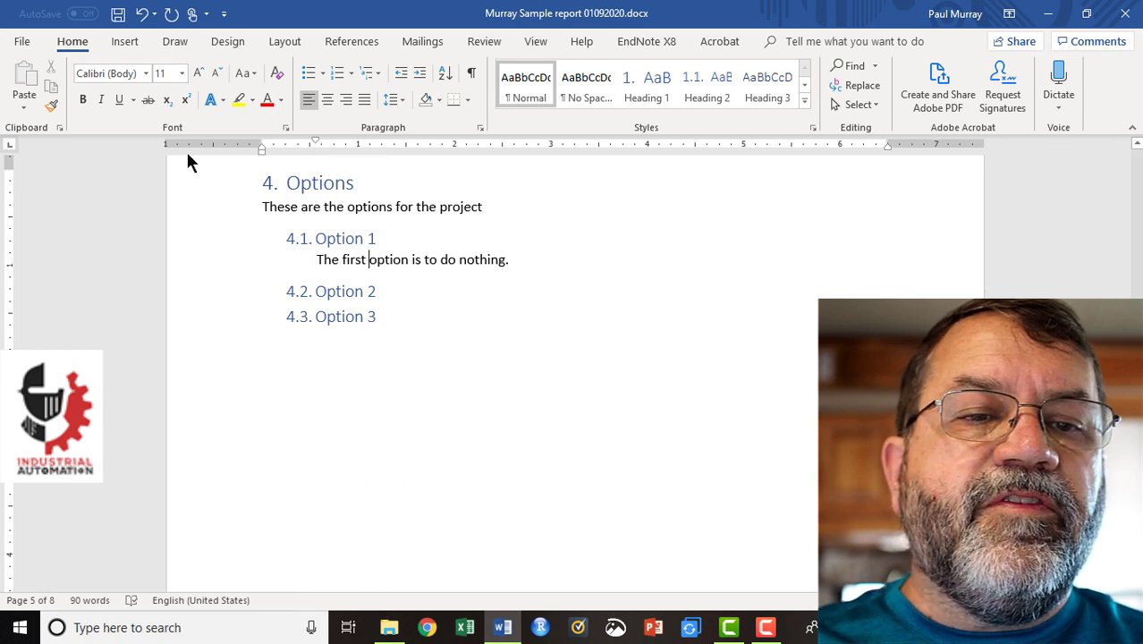
left_click(535, 42)
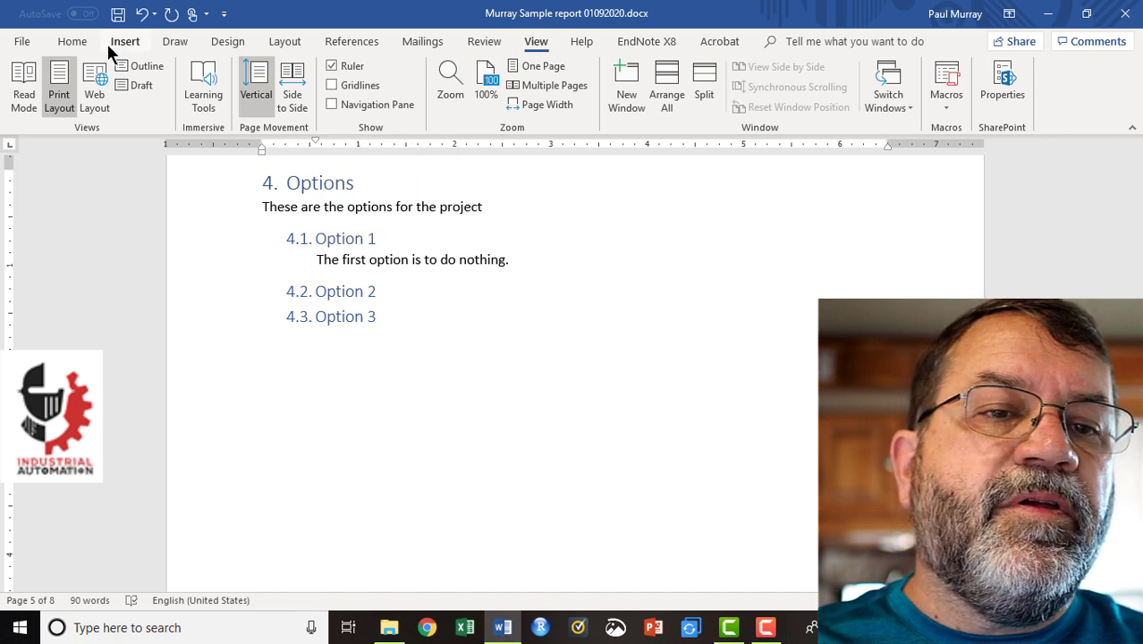
left_click(71, 41)
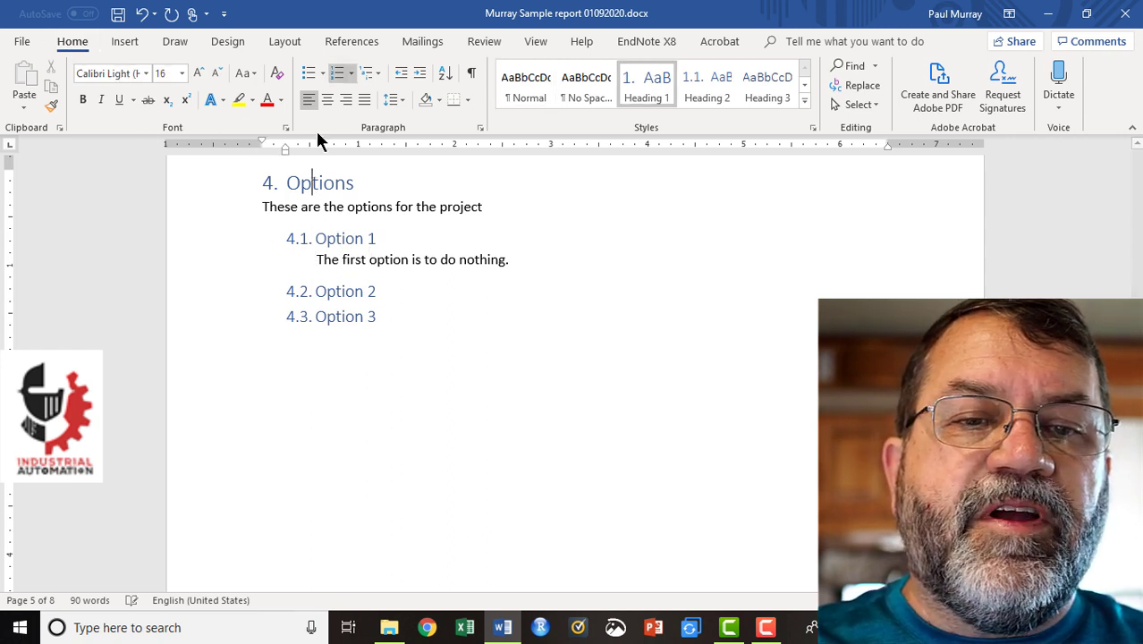
Update the Normal style to match the indented body paragraph under Option 1.
scroll(402, 116, "up", 1)
key("Right")
right_click(540, 94)
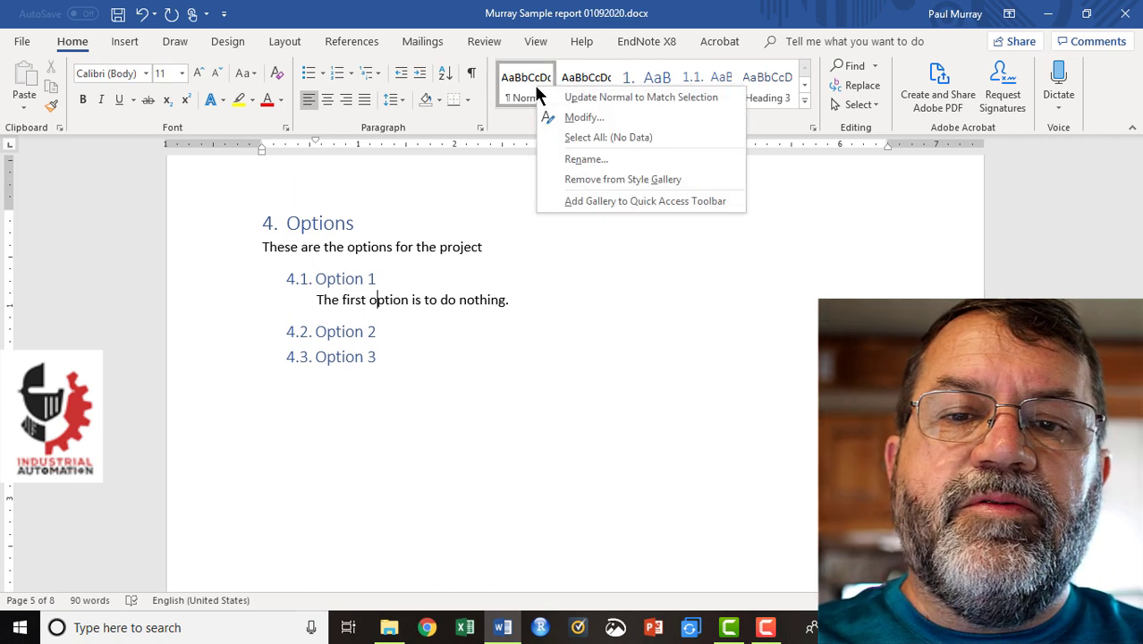
left_click(584, 98)
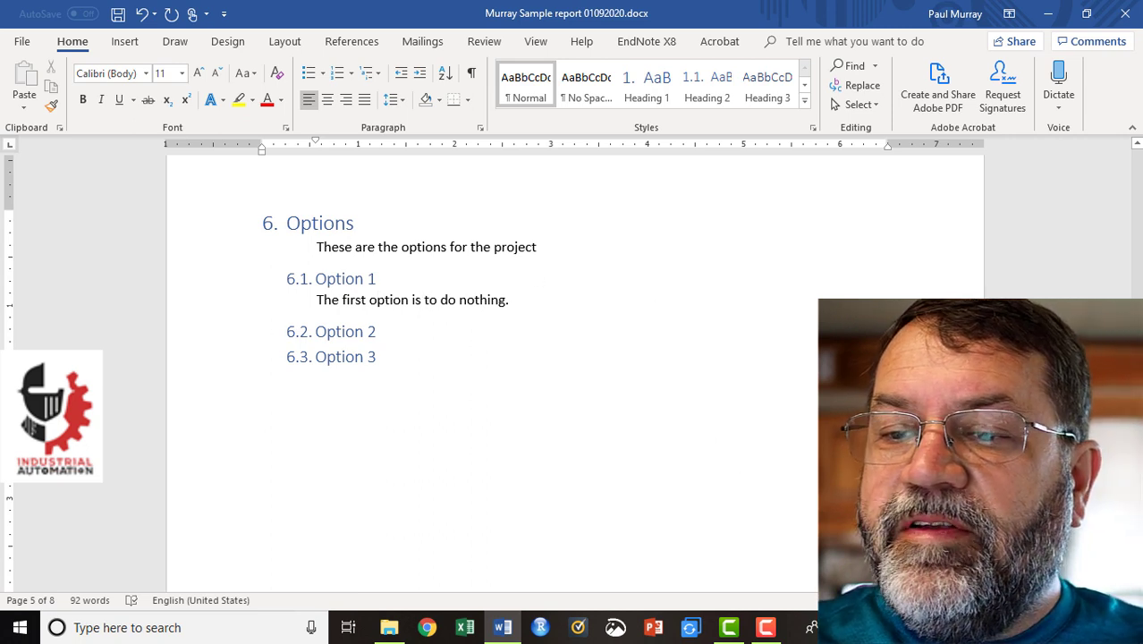
Apply the Title style to the "Title of my Paper" line on the first page.
scroll(979, 202, "up", 20)
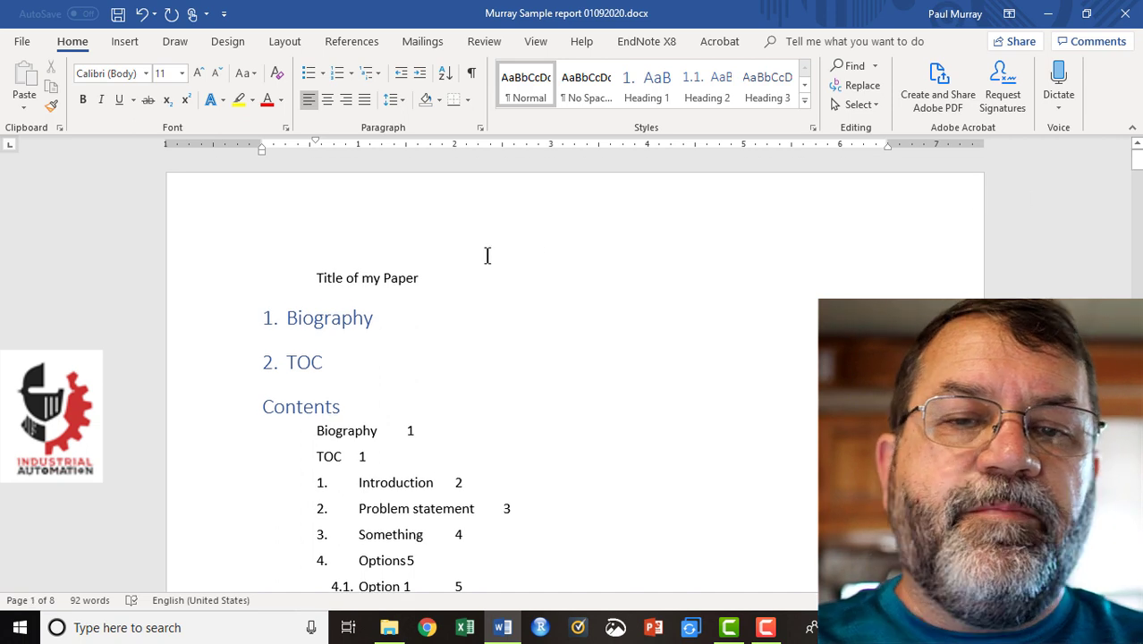
left_click(386, 284)
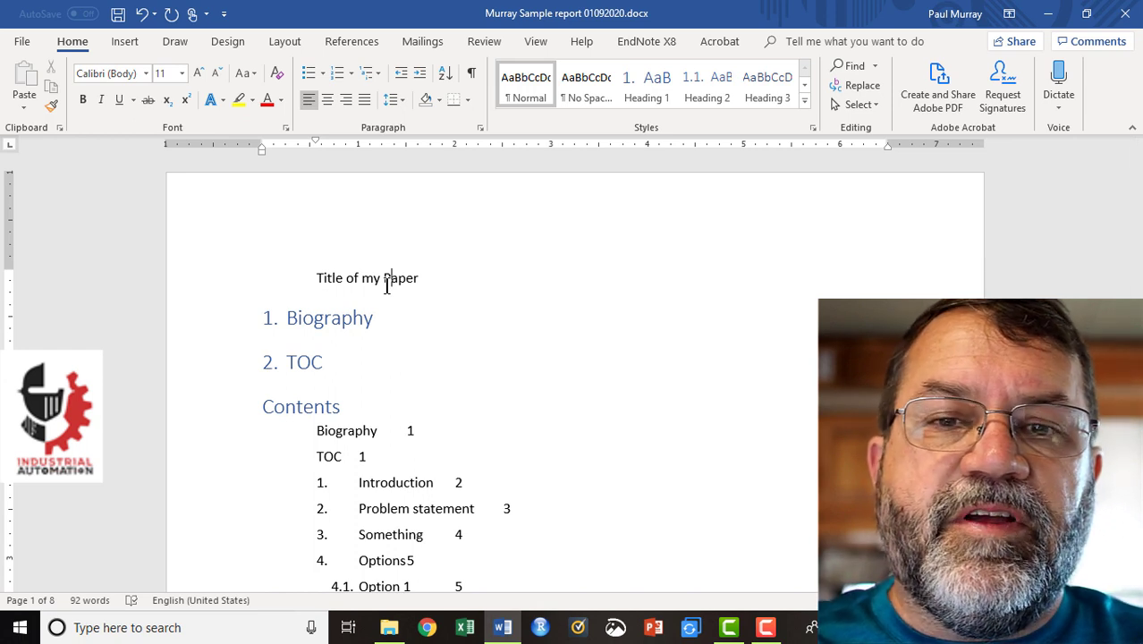
right_click(528, 83)
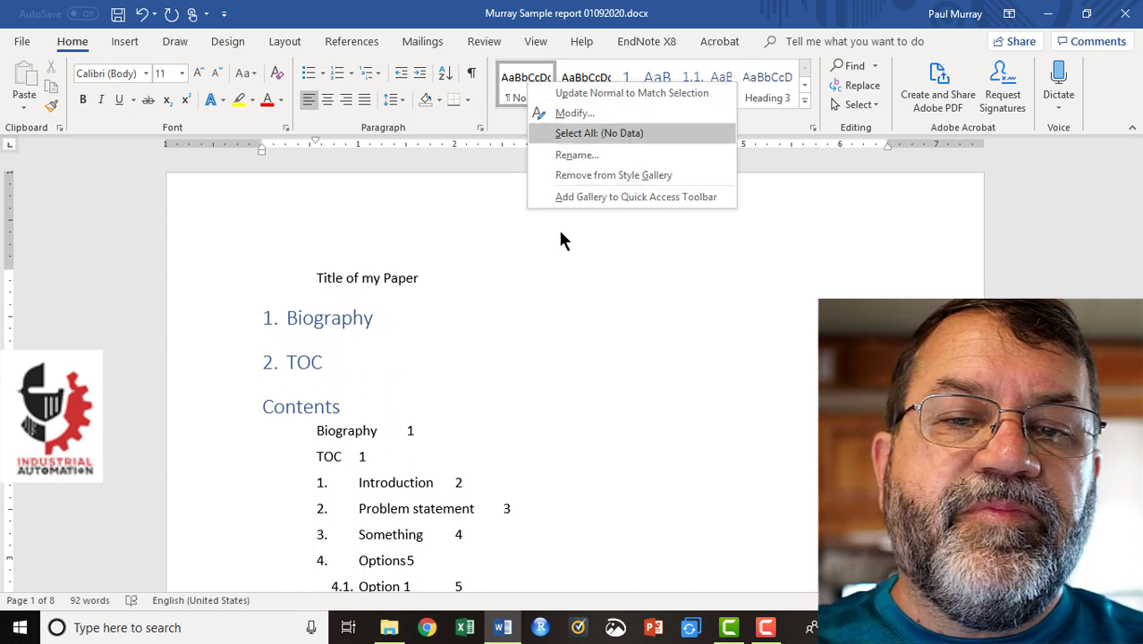
left_click(555, 289)
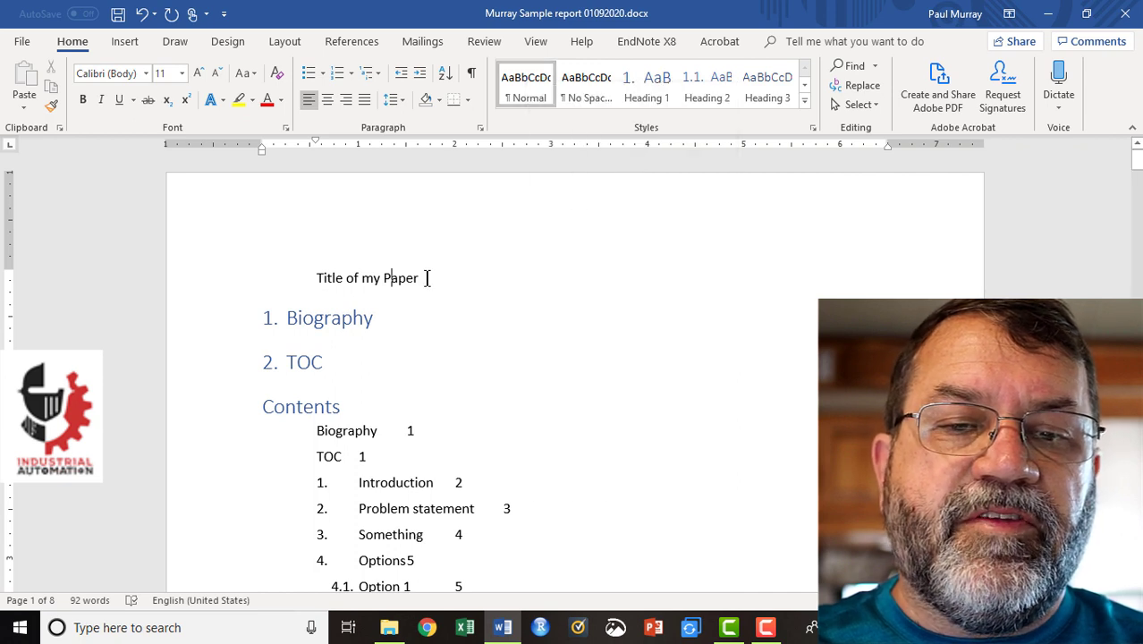
left_click_drag(409, 278, 320, 282)
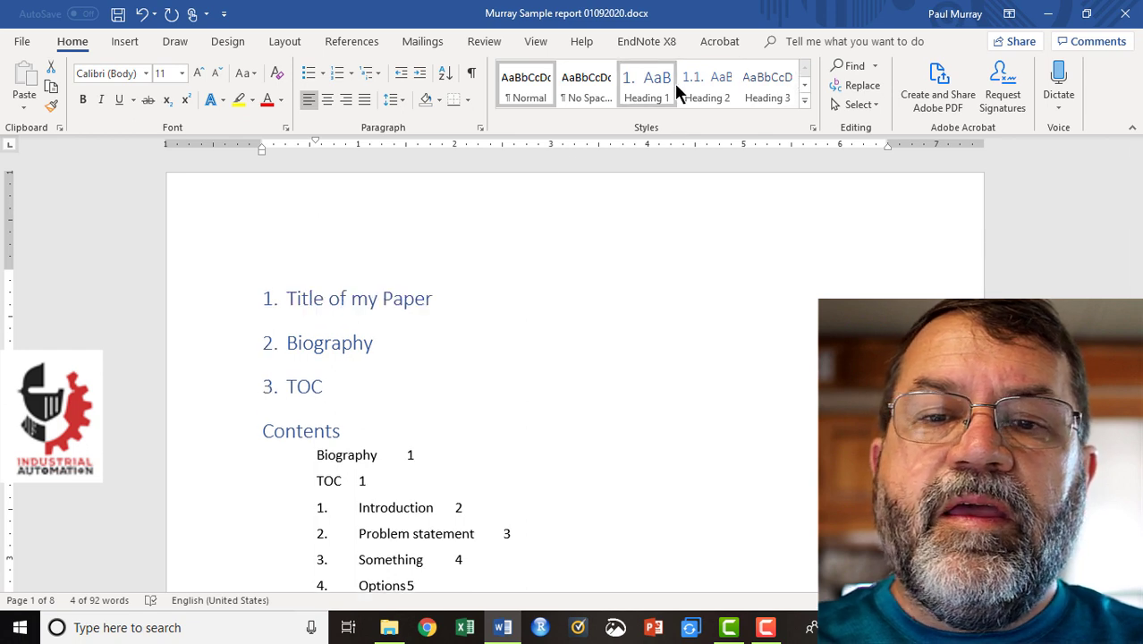
left_click(805, 90)
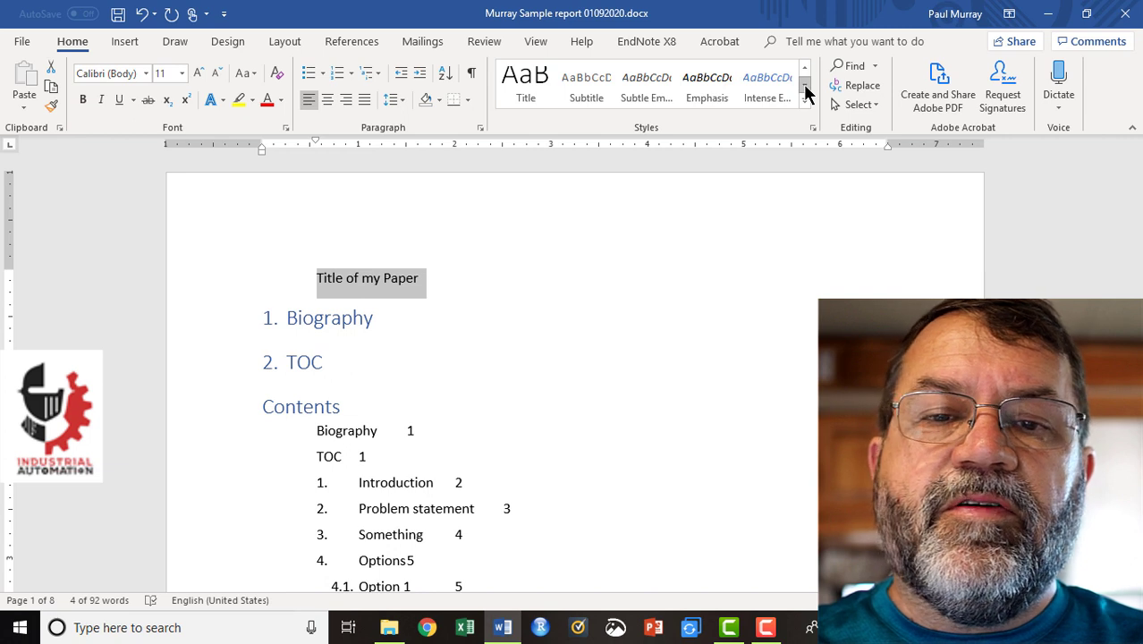
left_click(528, 89)
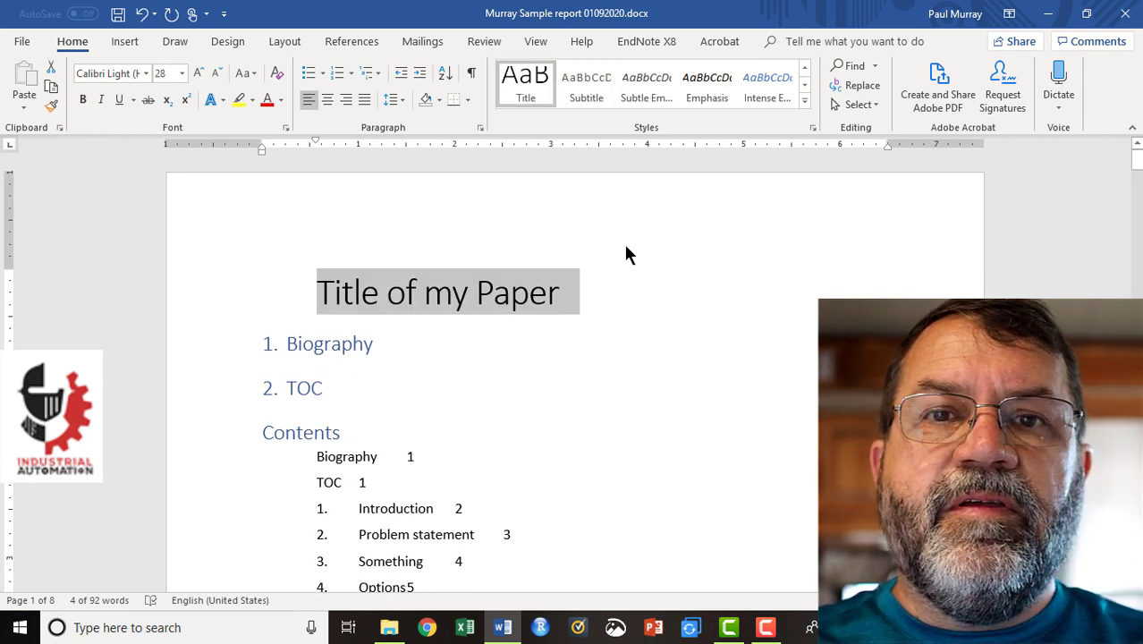
left_click(622, 332)
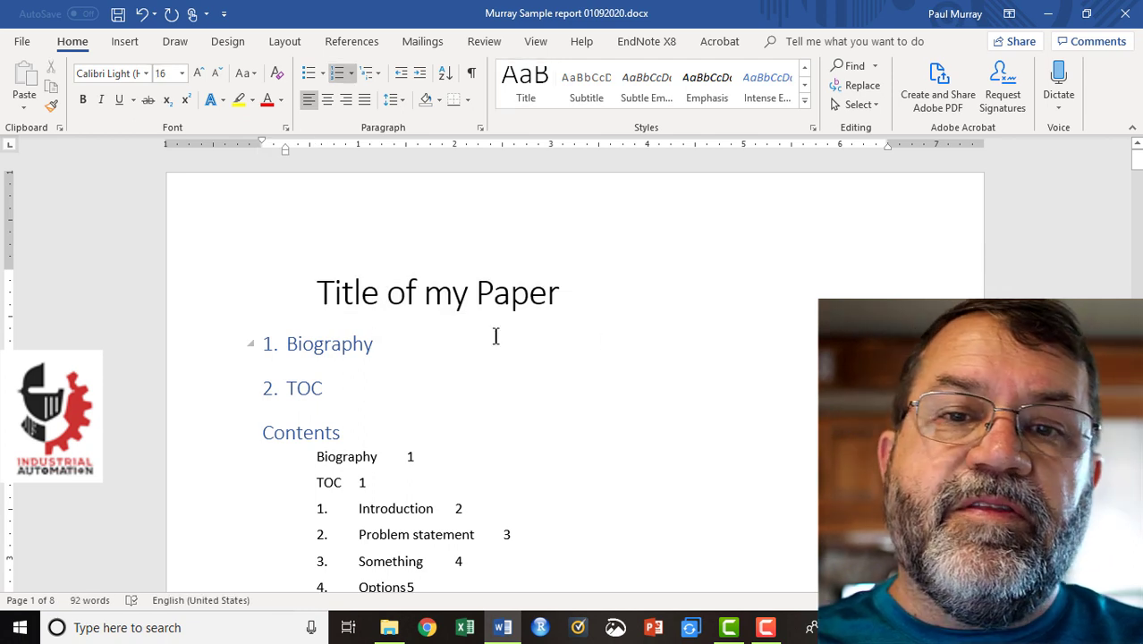
Set the font size of the "These are the options for the project" line under Options to 12.
scroll(495, 336, "down", 10)
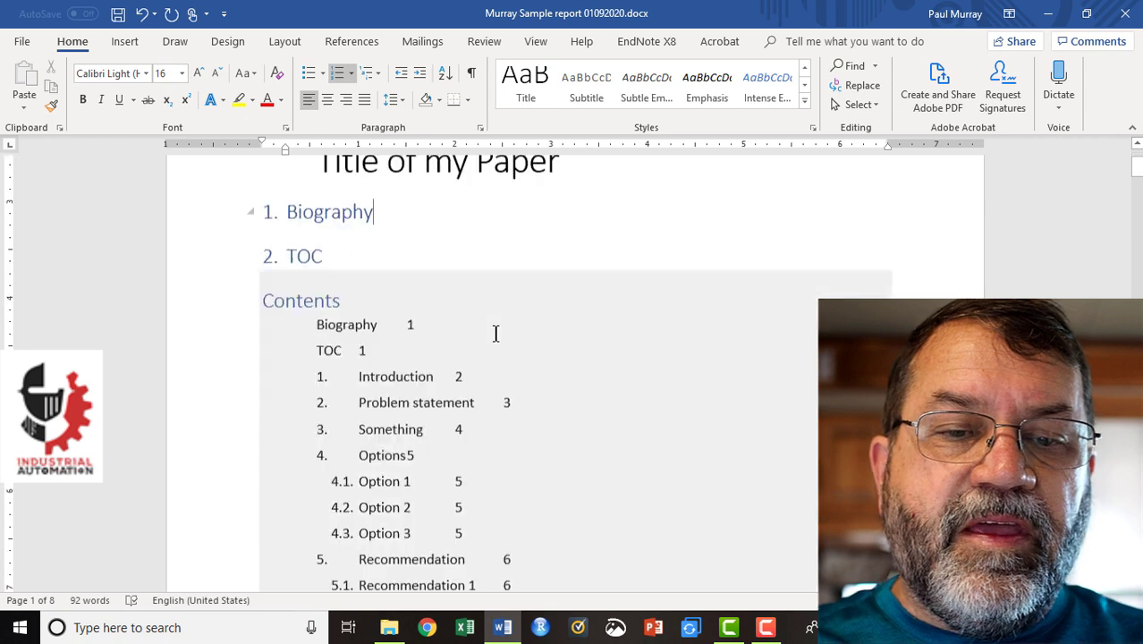
scroll(499, 340, "down", 10)
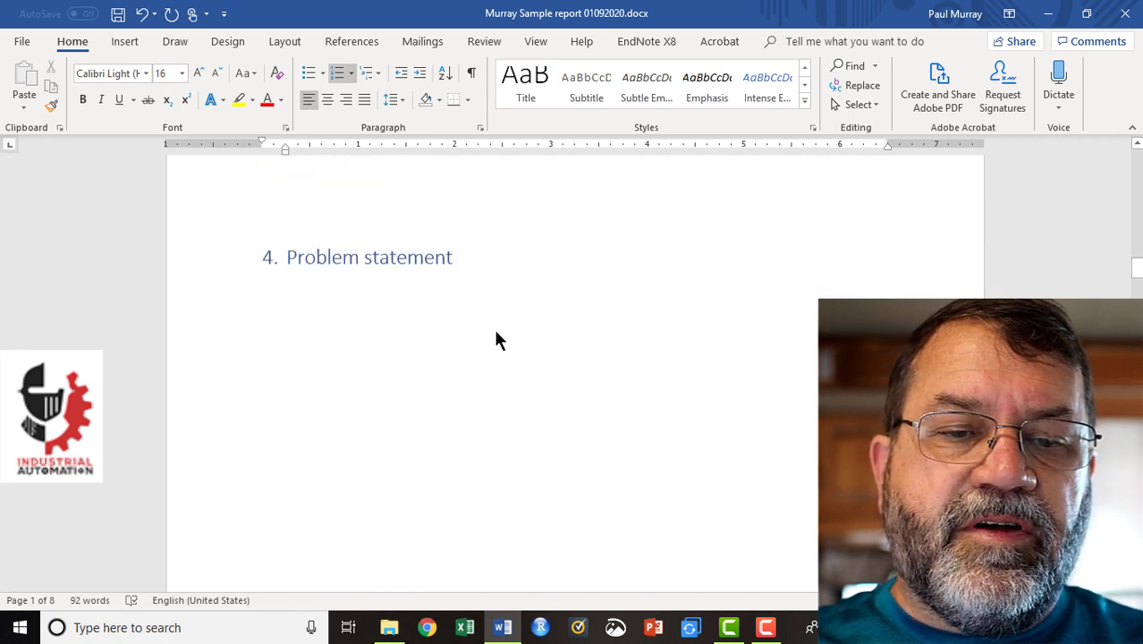
scroll(498, 338, "down", 5)
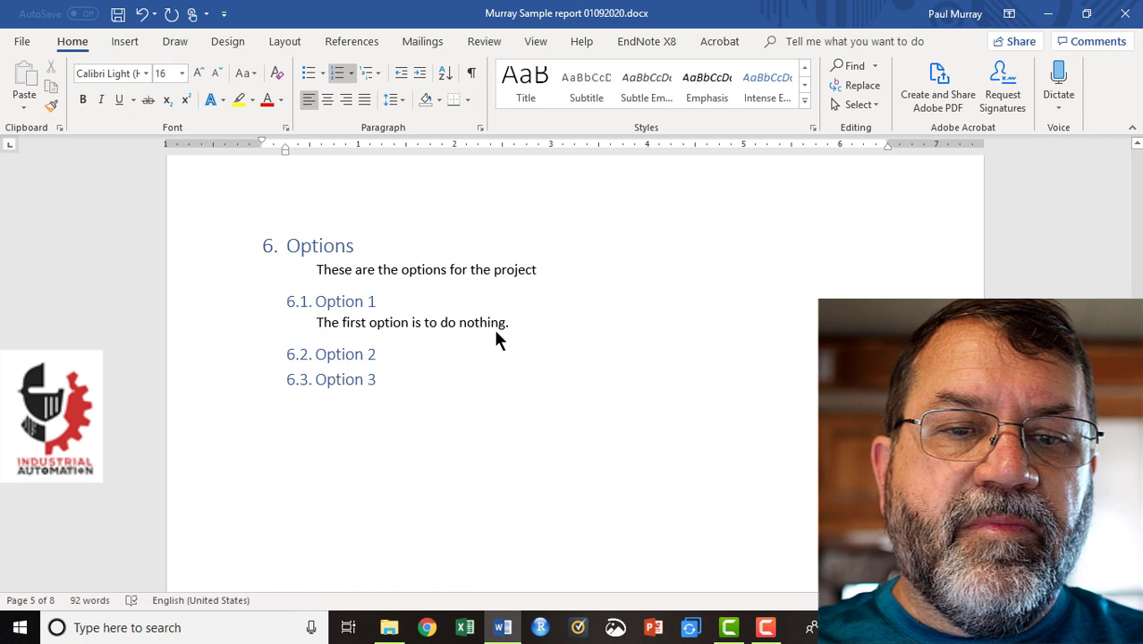
left_click(507, 271)
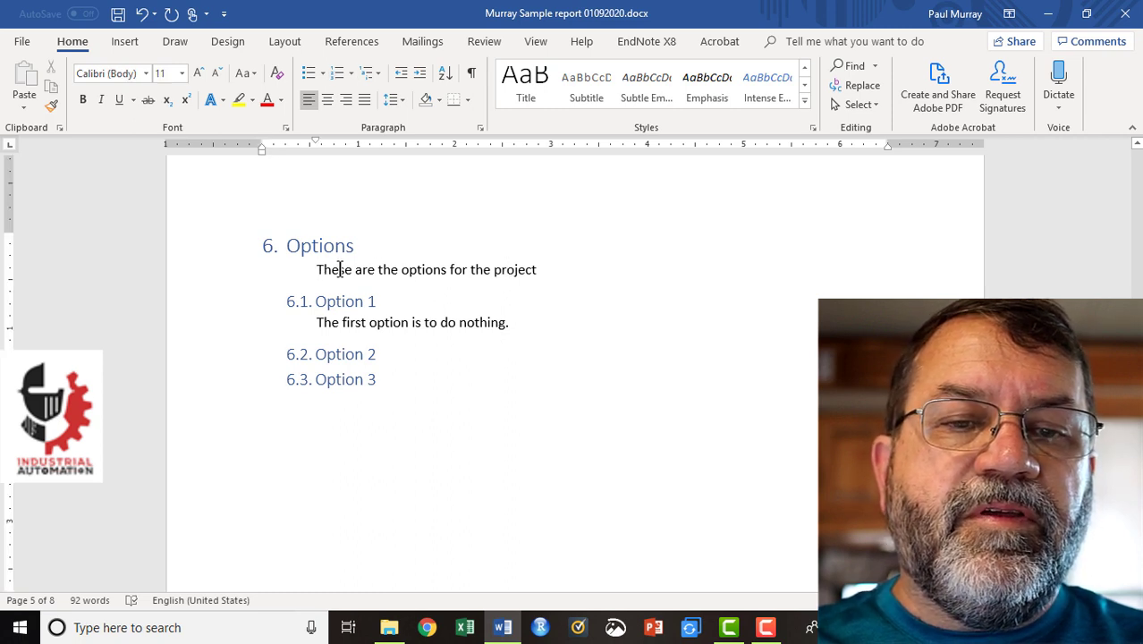
left_click_drag(339, 270, 521, 273)
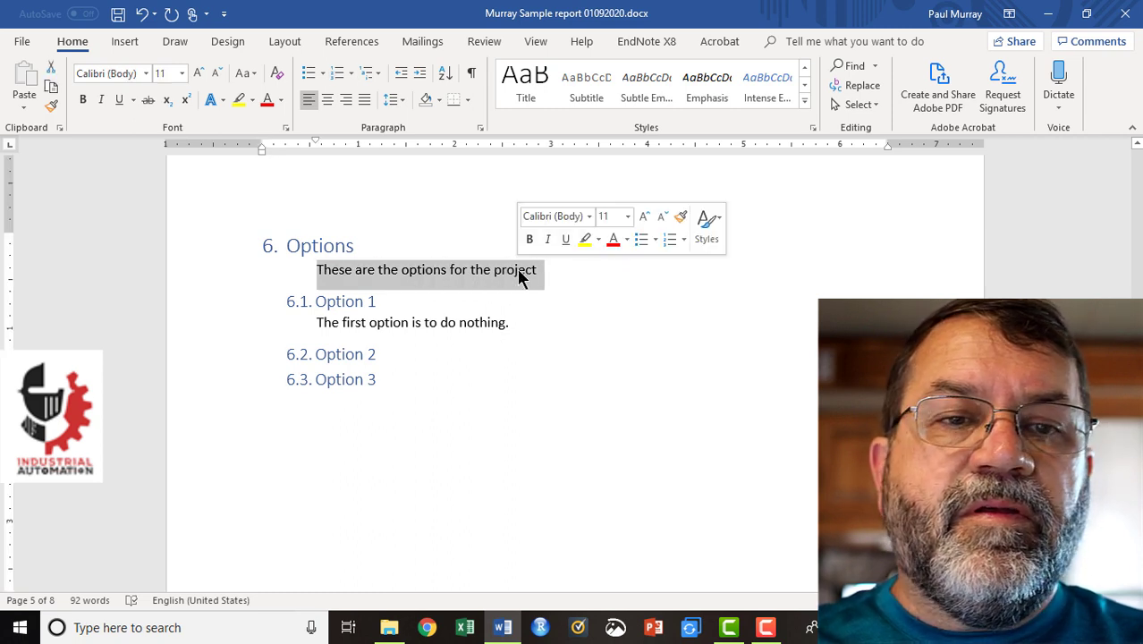
left_click(183, 75)
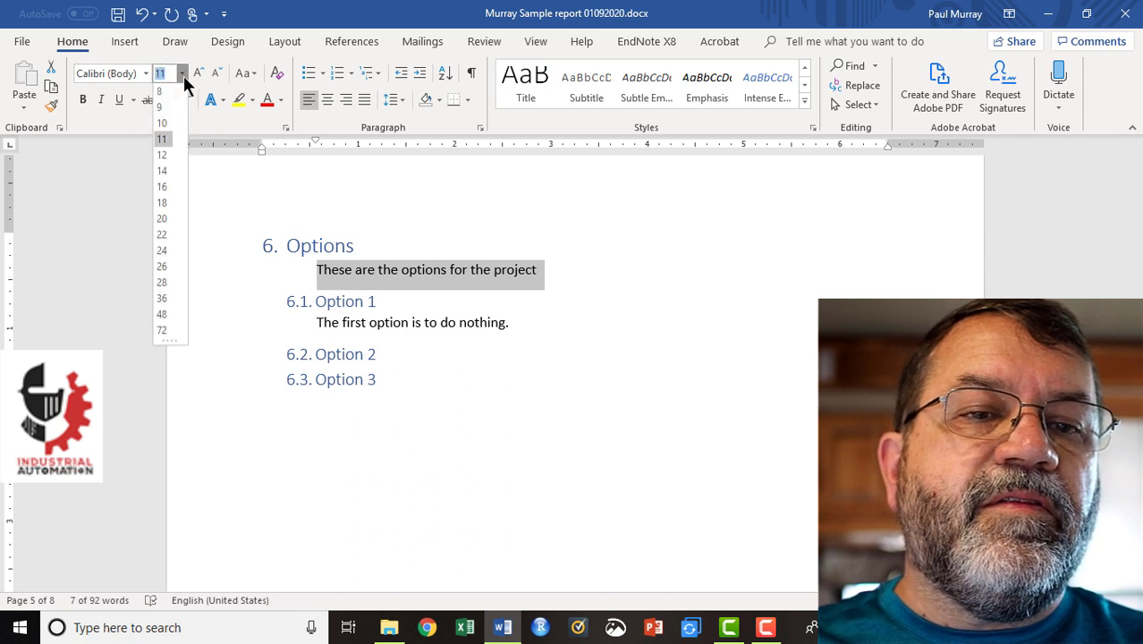
left_click(172, 157)
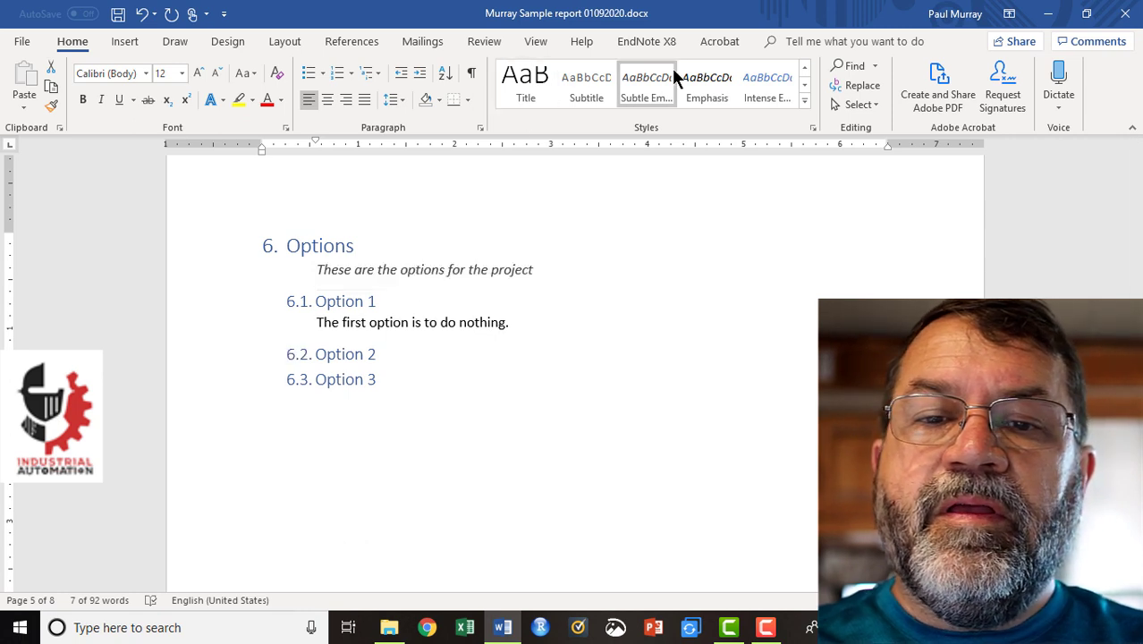
Update the Normal style to match the selected 12-point body line.
left_click(804, 69)
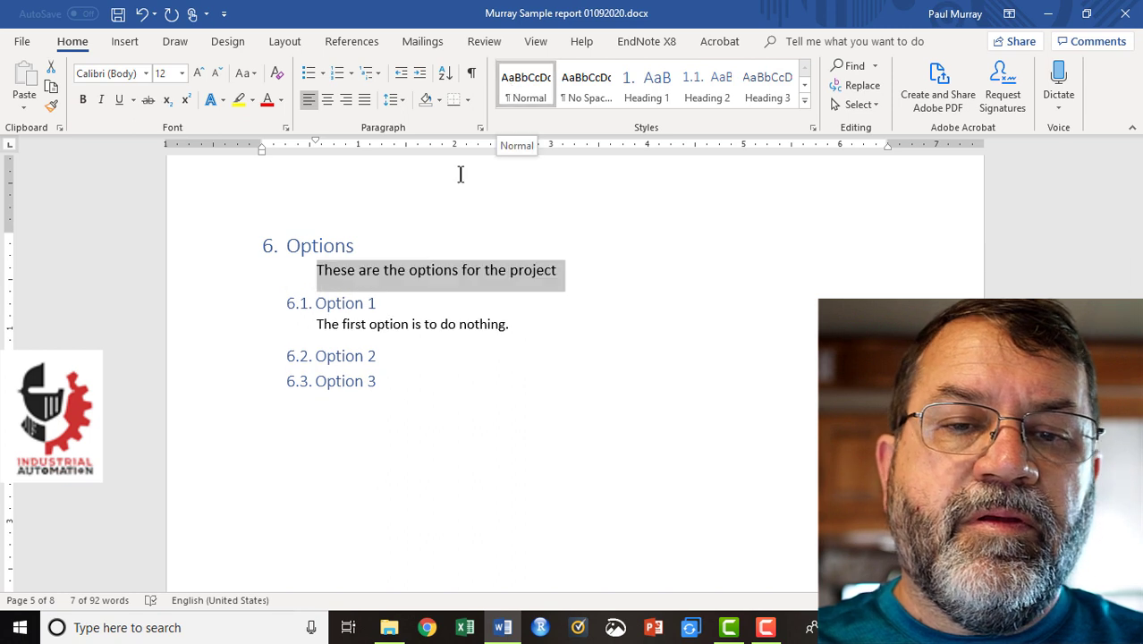
right_click(527, 80)
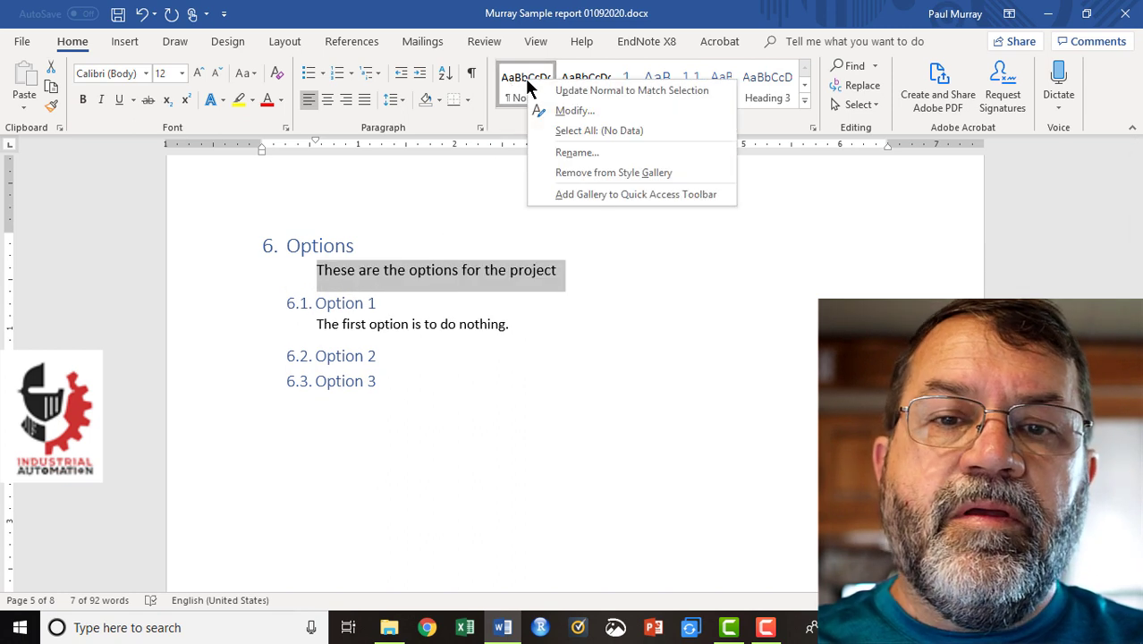
left_click(583, 90)
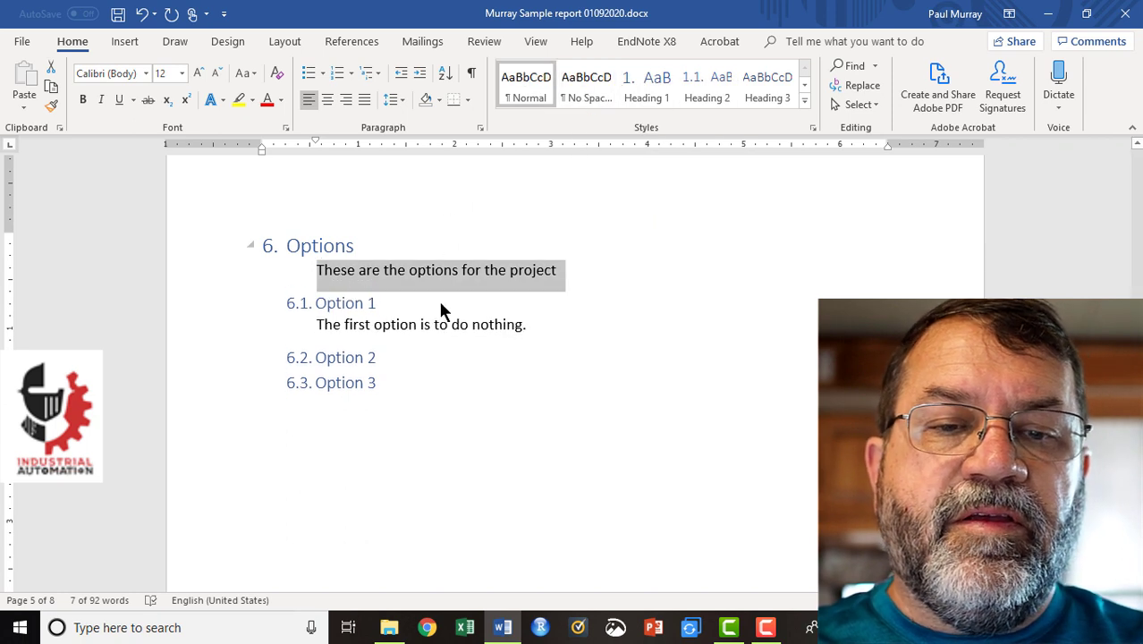
left_click(428, 324)
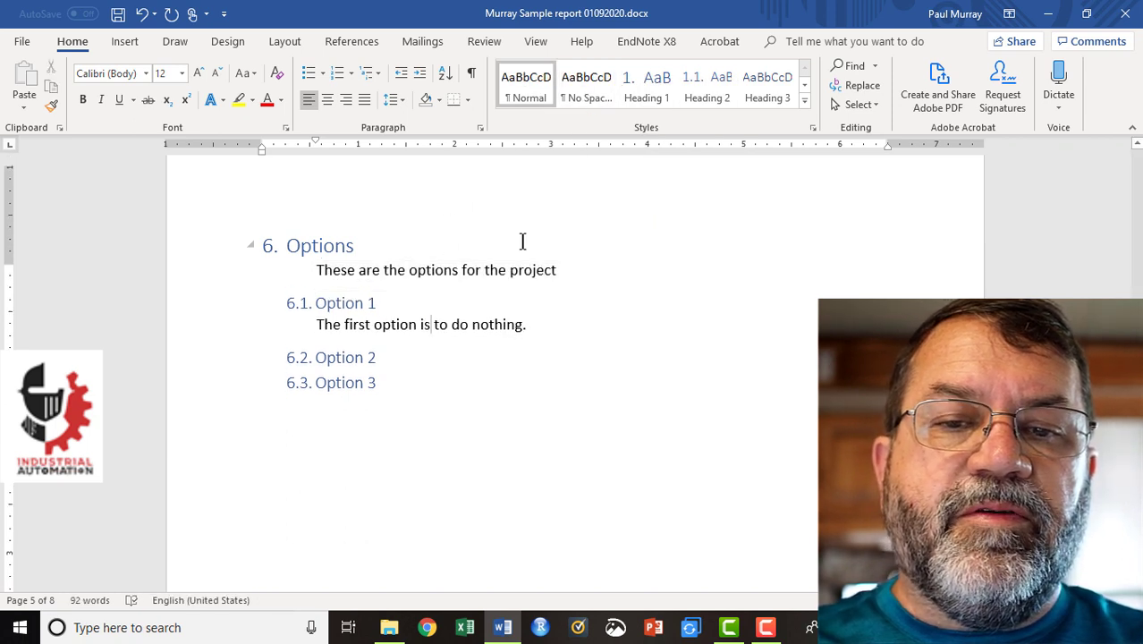
Start the Biography and TOC headings on a new page after the title and remove their numbering.
scroll(523, 241, "up", 5)
scroll(524, 241, "up", 8)
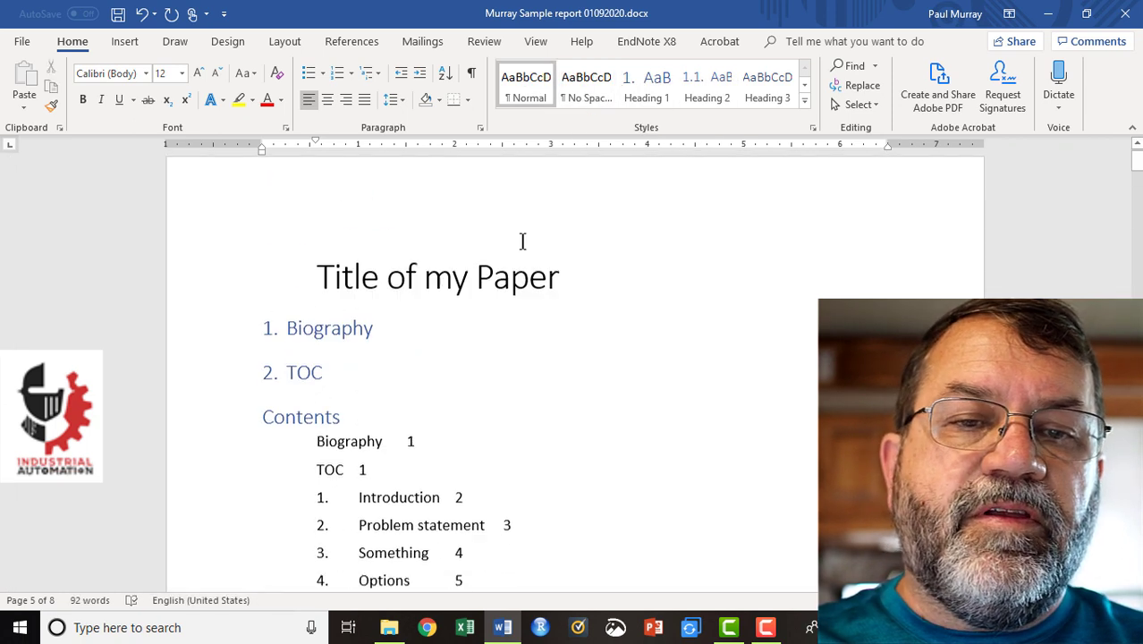
left_click(596, 278)
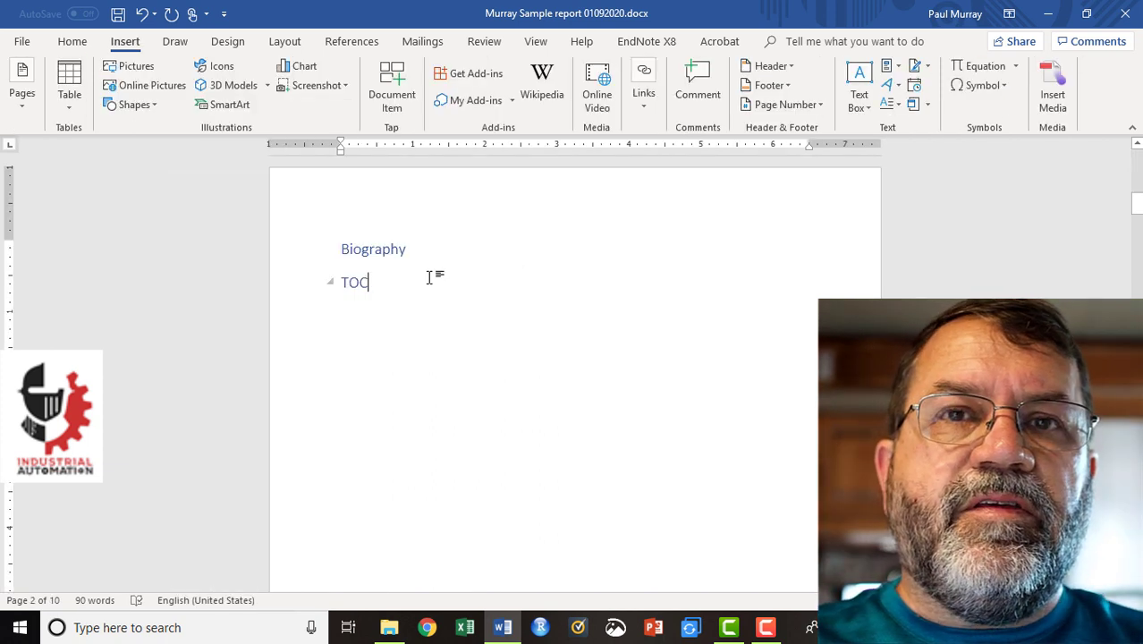
Delete the TOC heading below Biography and update the entire table of contents.
scroll(411, 358, "down", 10)
left_click(390, 420)
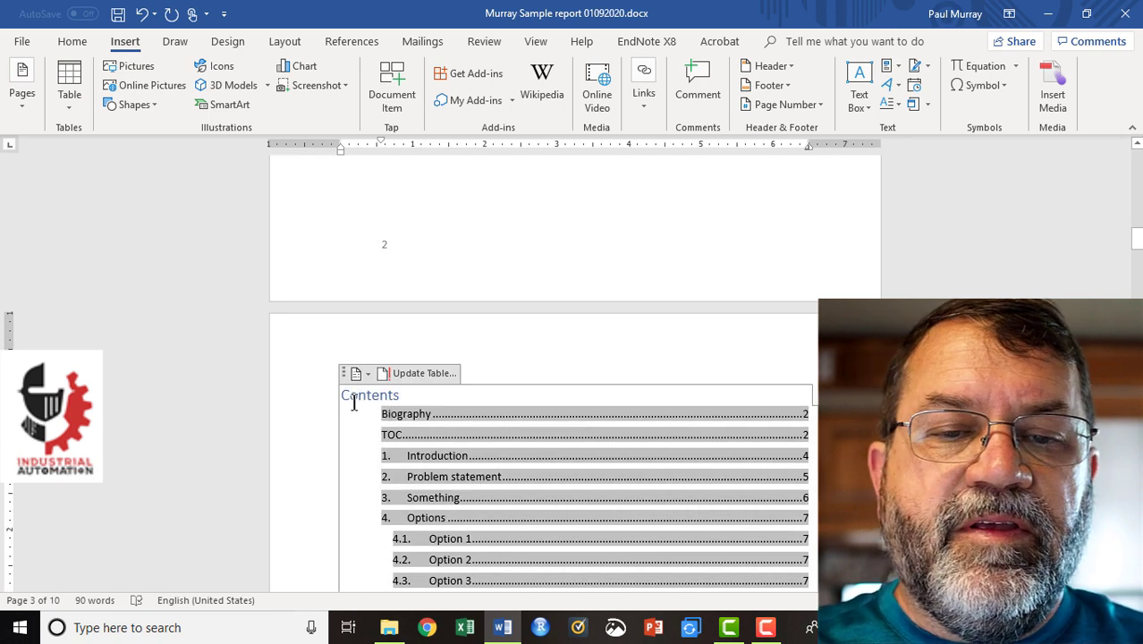
scroll(354, 404, "up", 4)
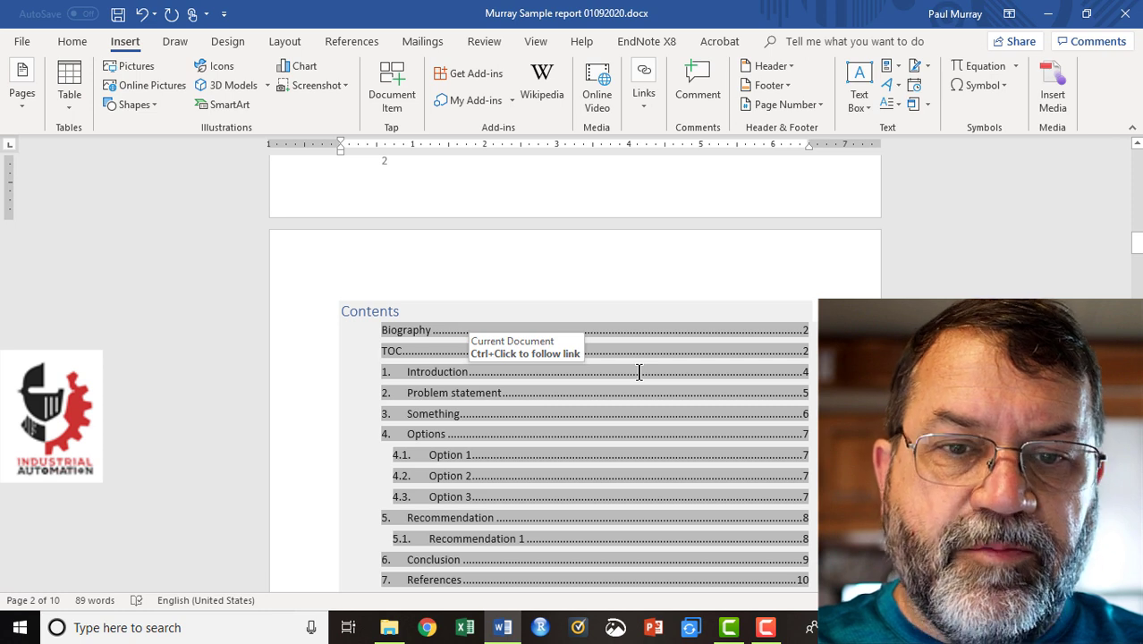
left_click(470, 331)
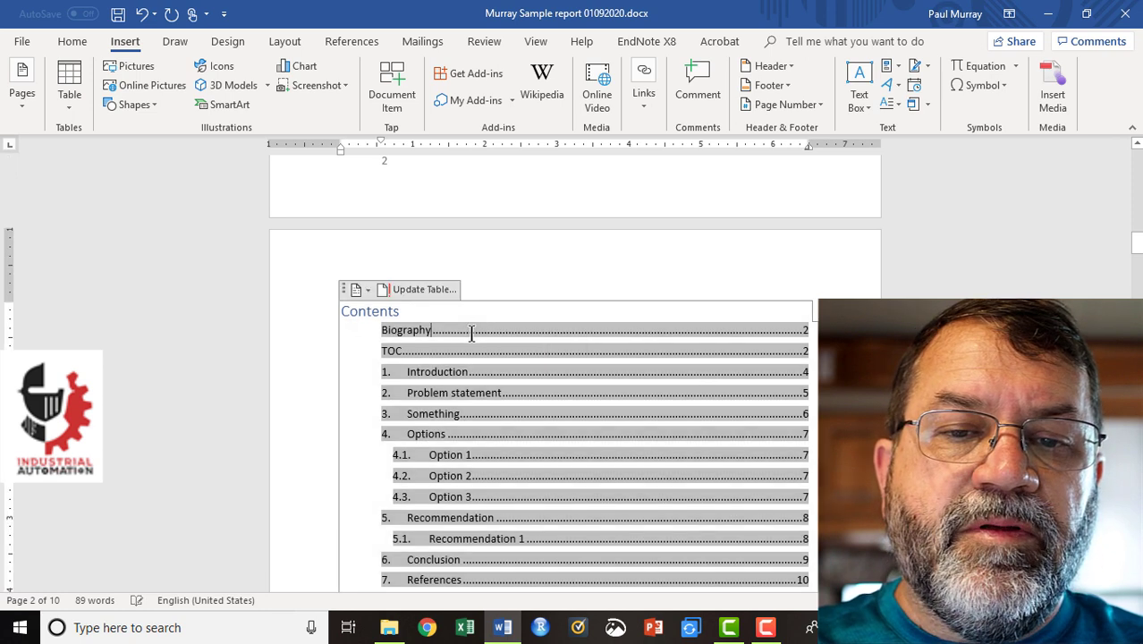
left_click(436, 288)
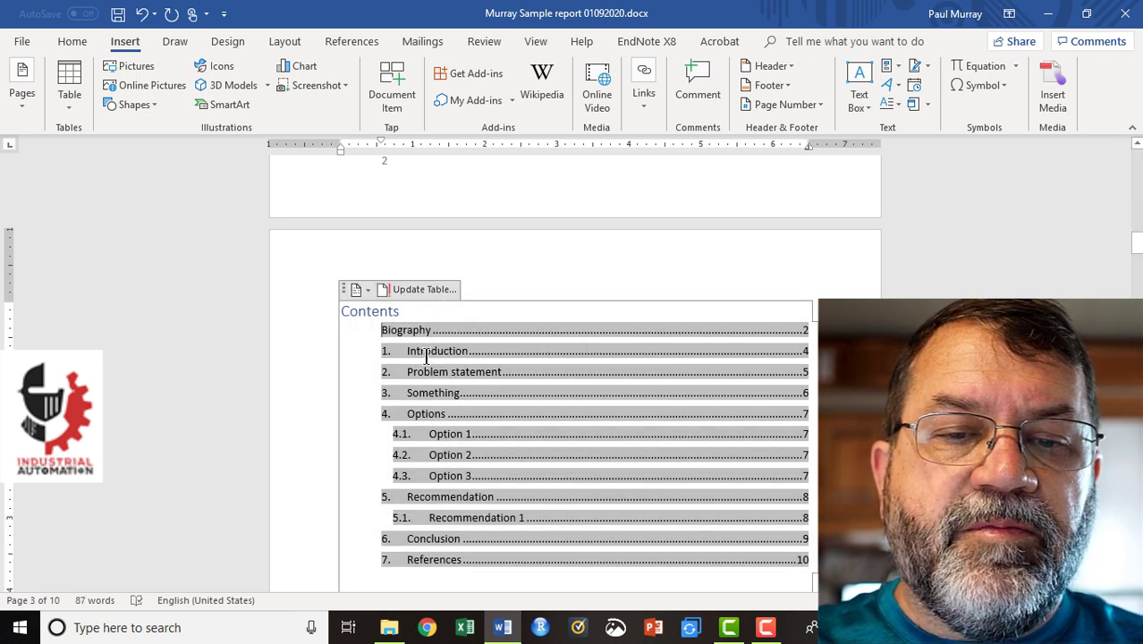
Review the page layout from the table of contents through to the Problem statement page.
left_click(297, 382)
scroll(648, 504, "down", 4)
left_click(648, 503)
scroll(649, 506, "down", 3)
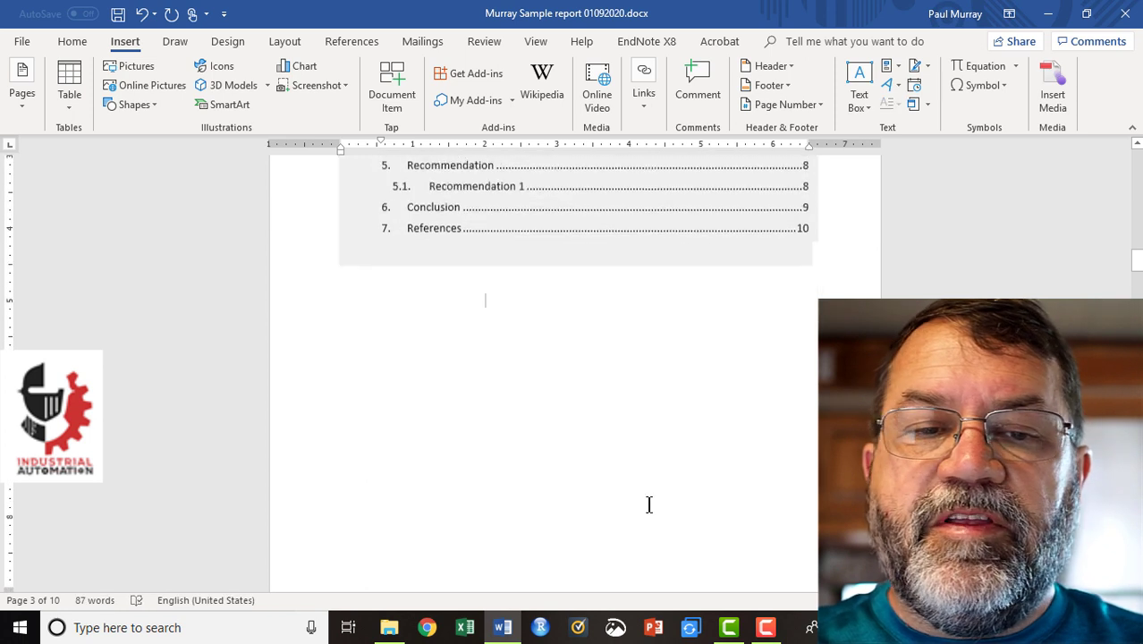
scroll(649, 503, "down", 6)
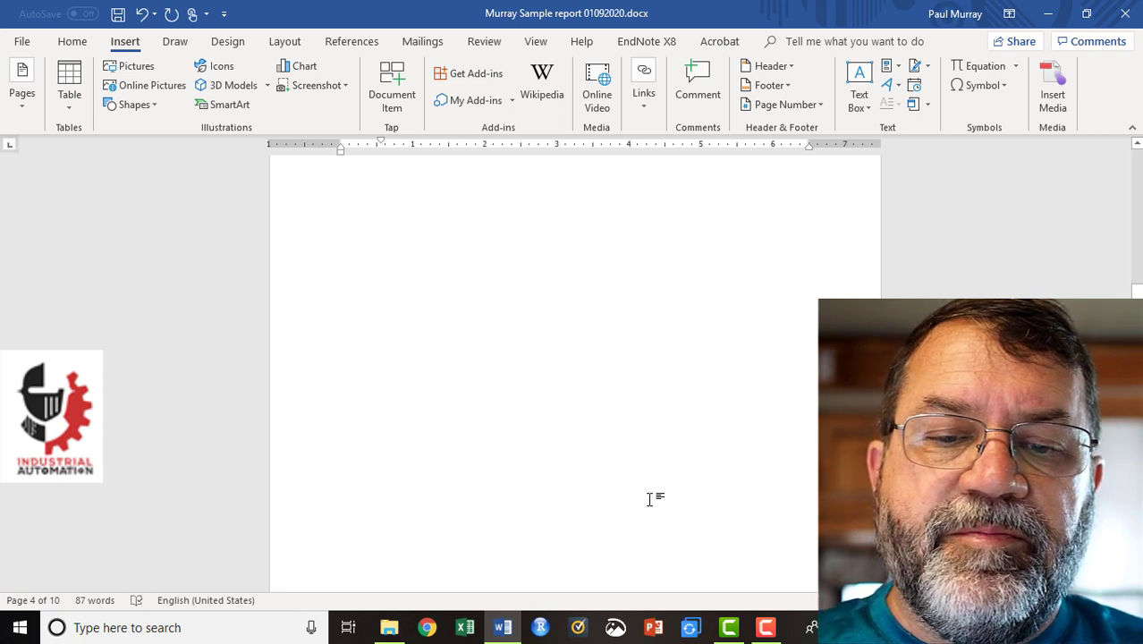
scroll(649, 499, "down", 3)
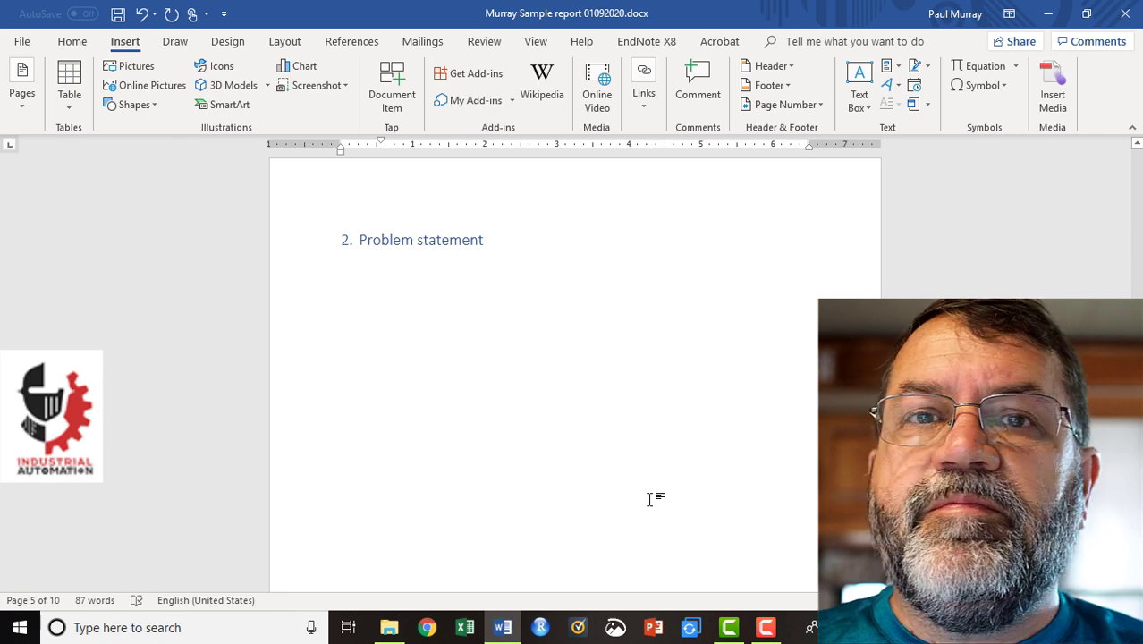